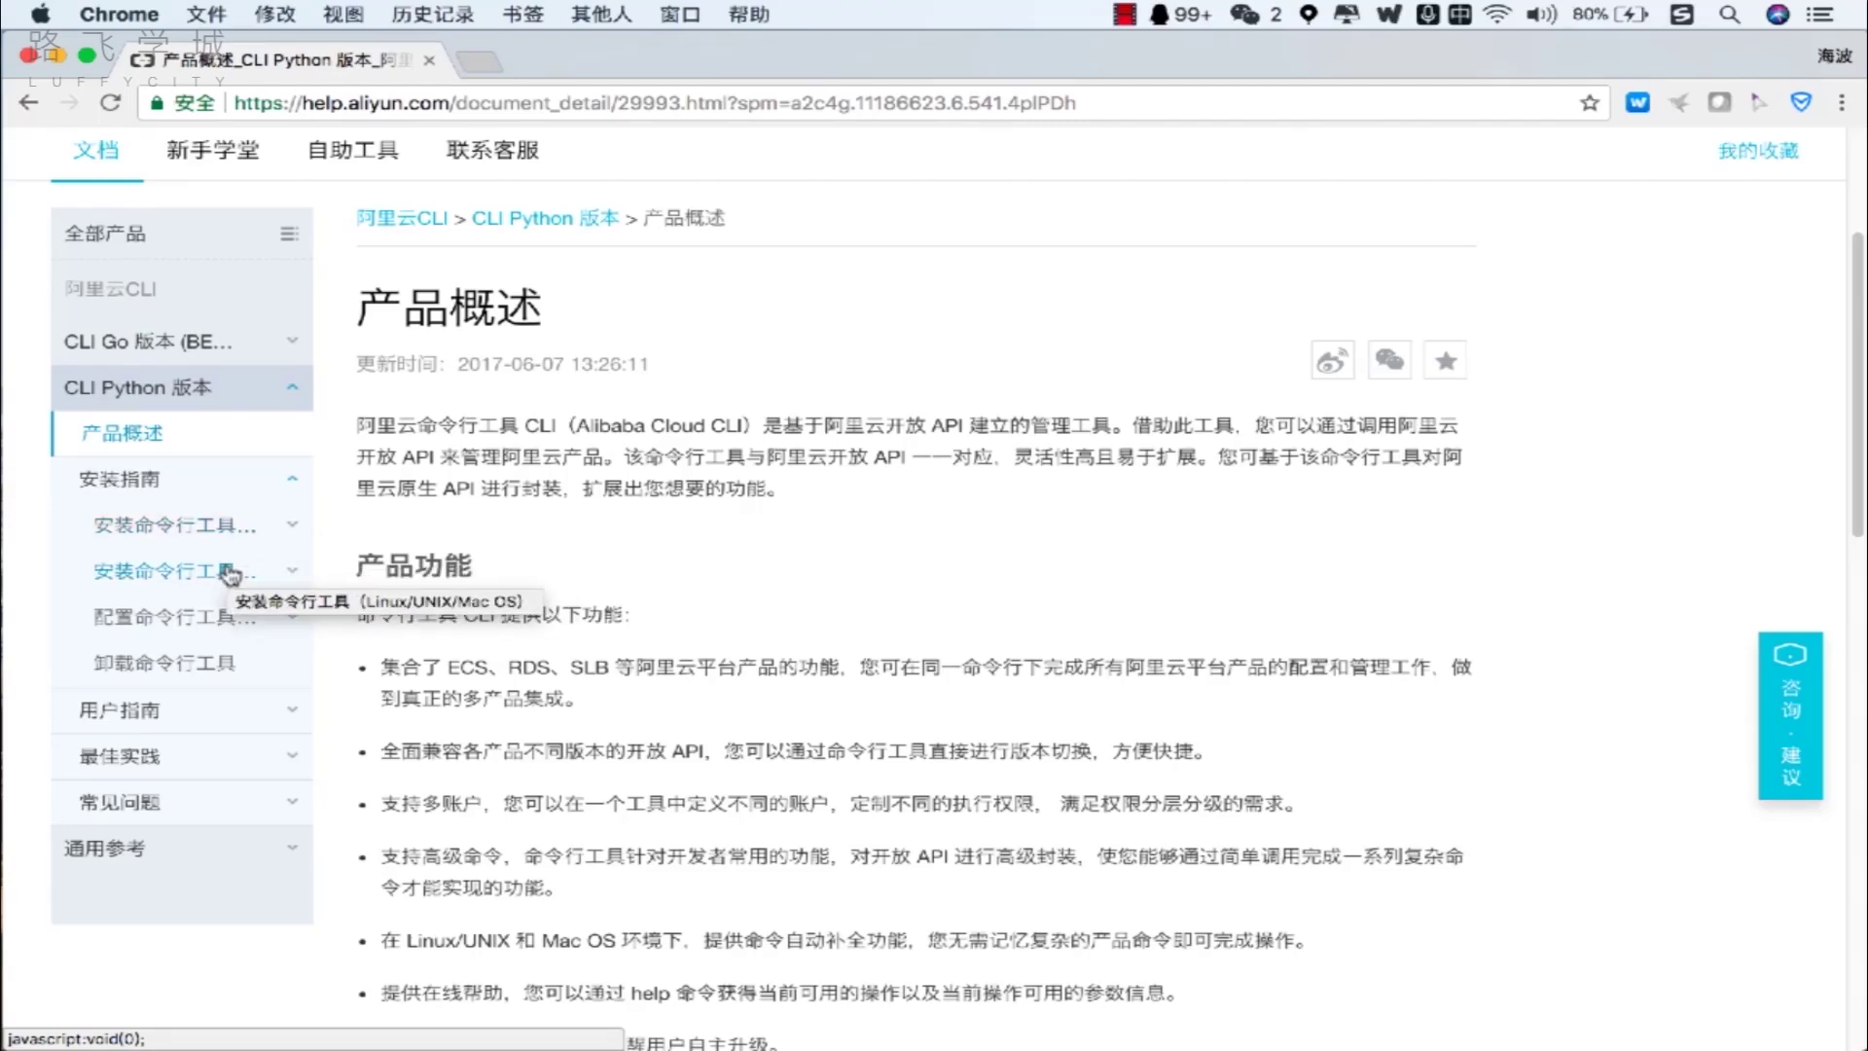
# Open the 安装须知 installation notes under 安装指南 and highlight the paragraph about pip.
pyautogui.click(230, 575)
pyautogui.click(179, 630)
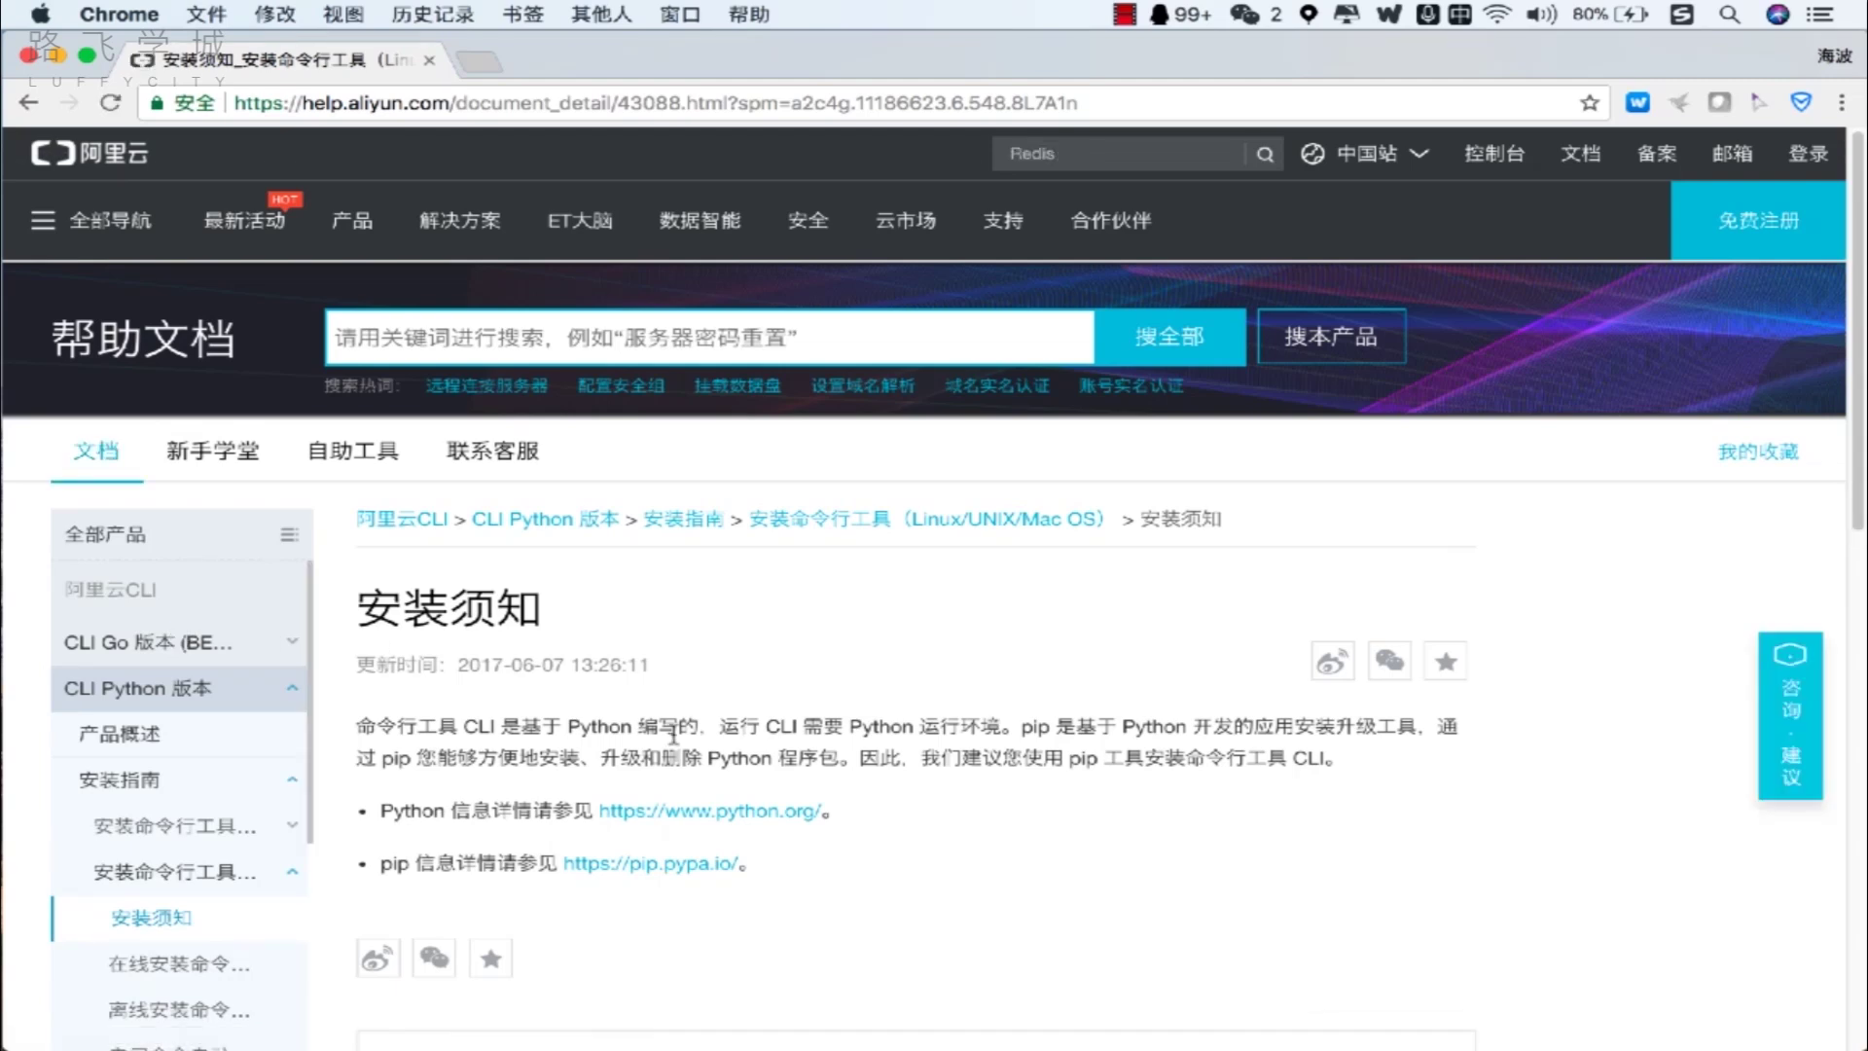
pyautogui.scroll(-3, 673, 737)
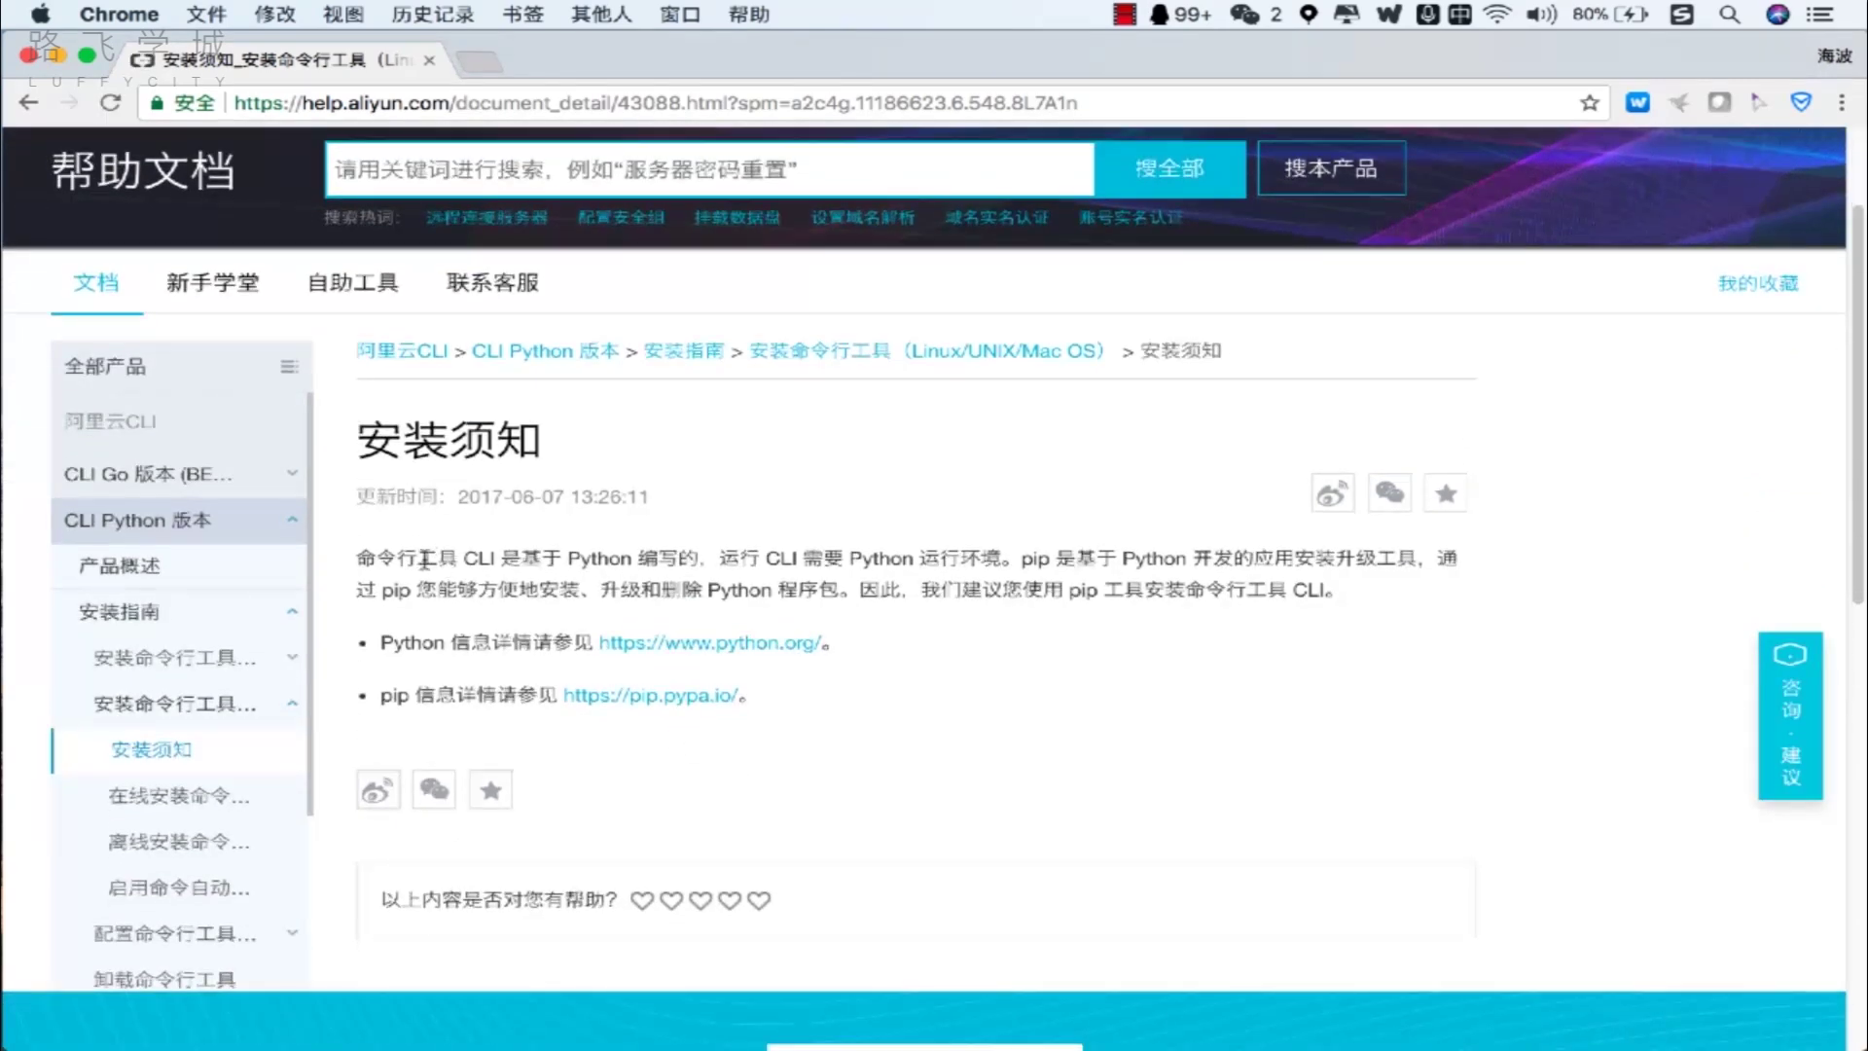
pyautogui.moveTo(404, 560); pyautogui.dragTo(980, 598)
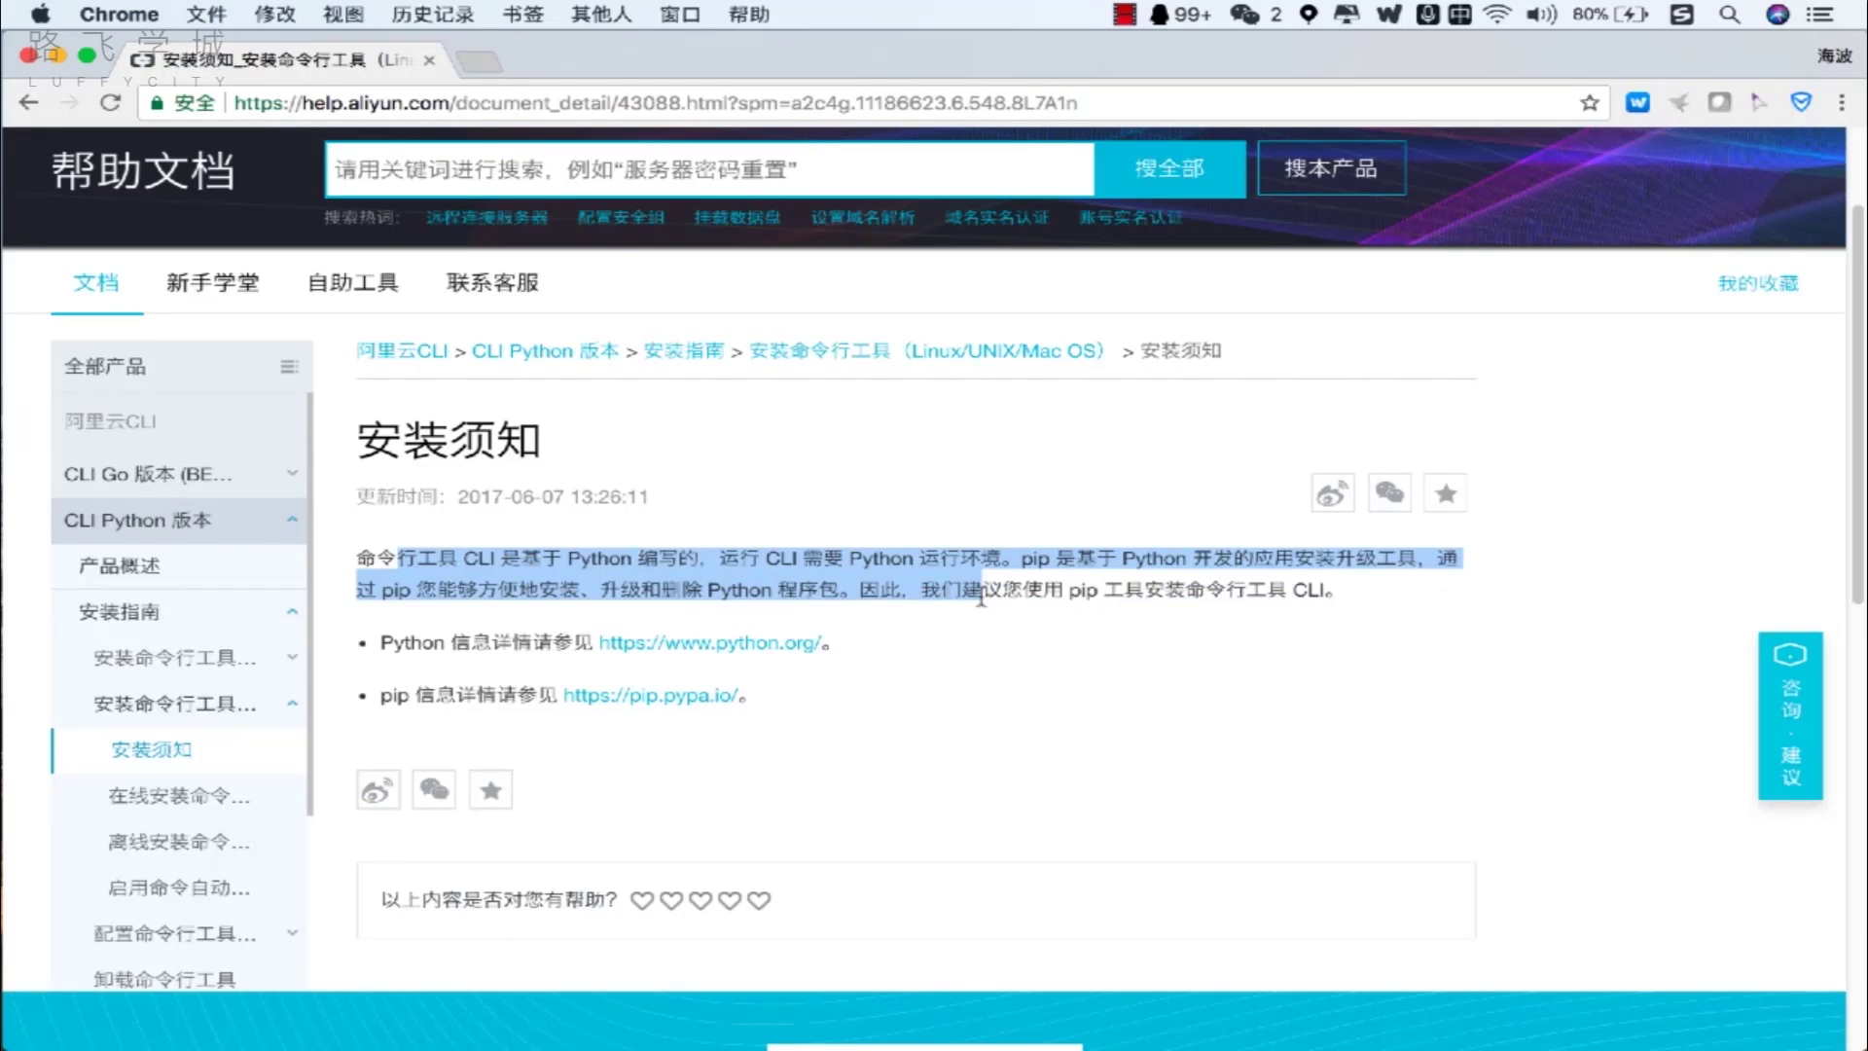
# Open the 在线安装命令行工具和 SDK guide and highlight its 已安装 Python 2.7.x requirement.
pyautogui.click(224, 797)
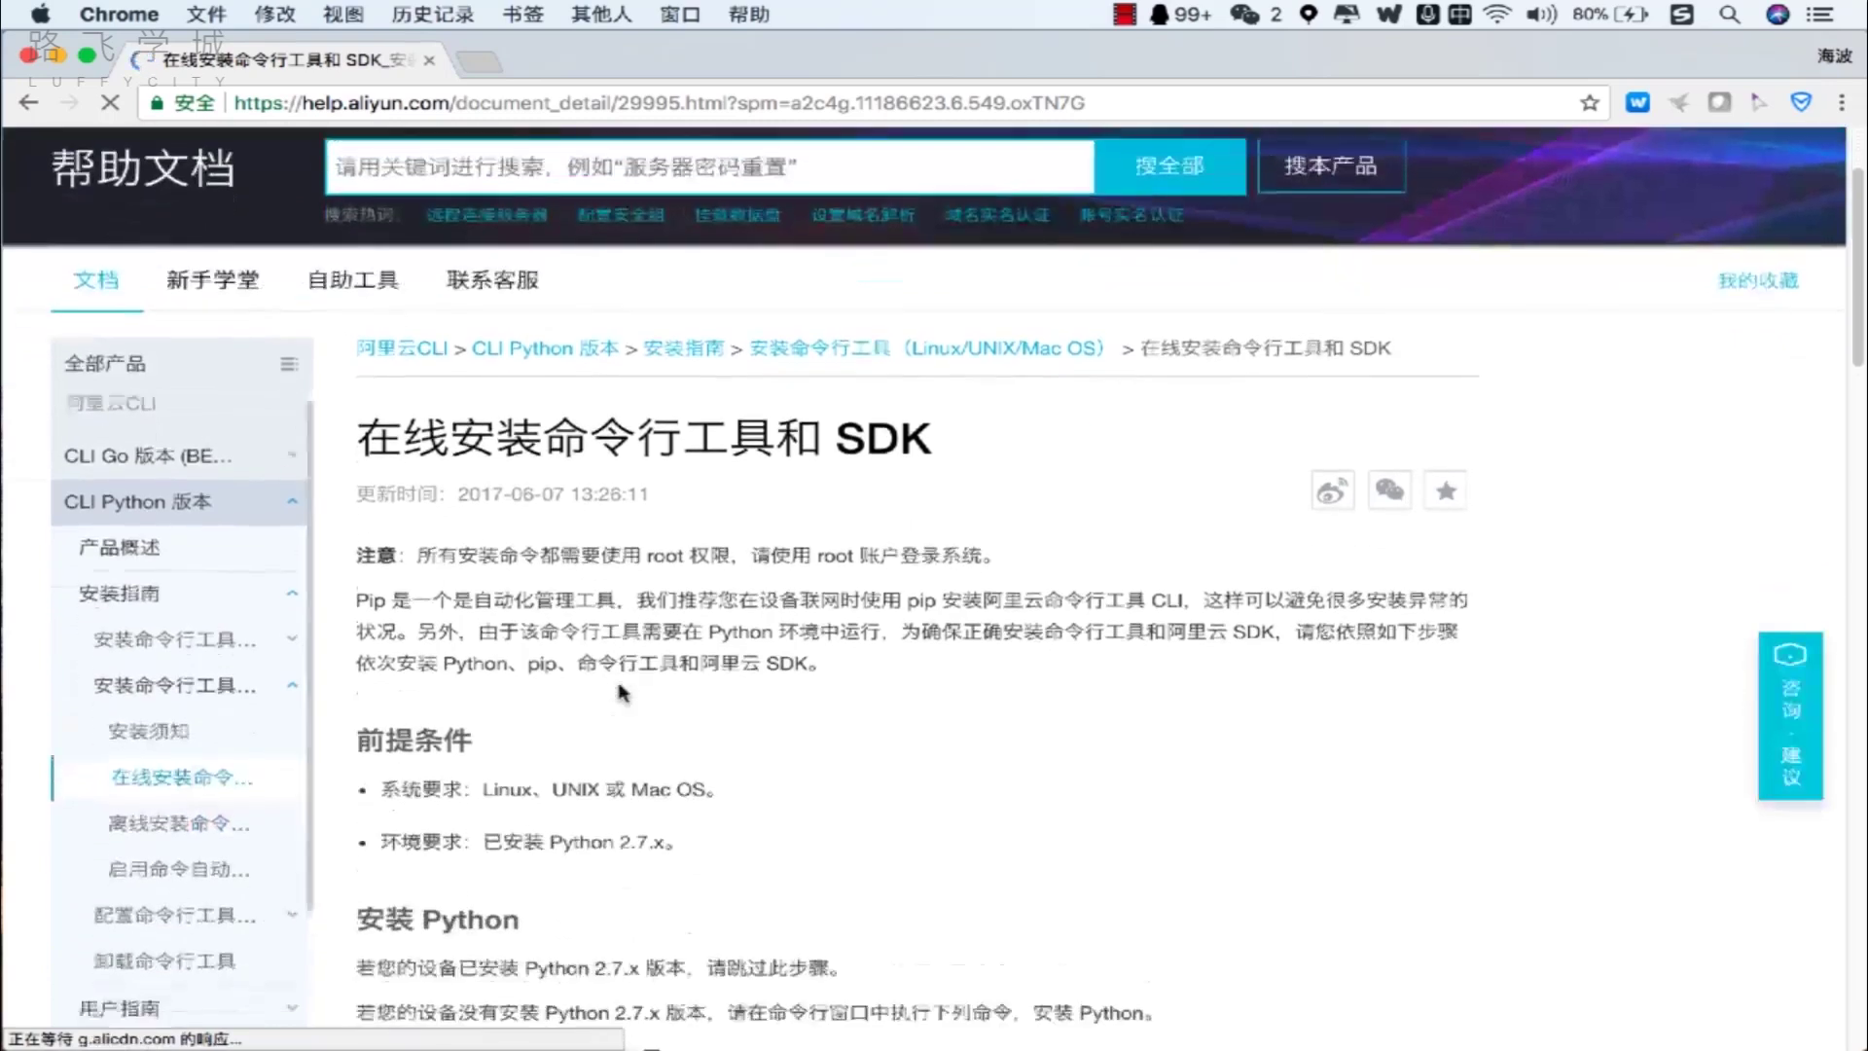
pyautogui.scroll(-5, 622, 693)
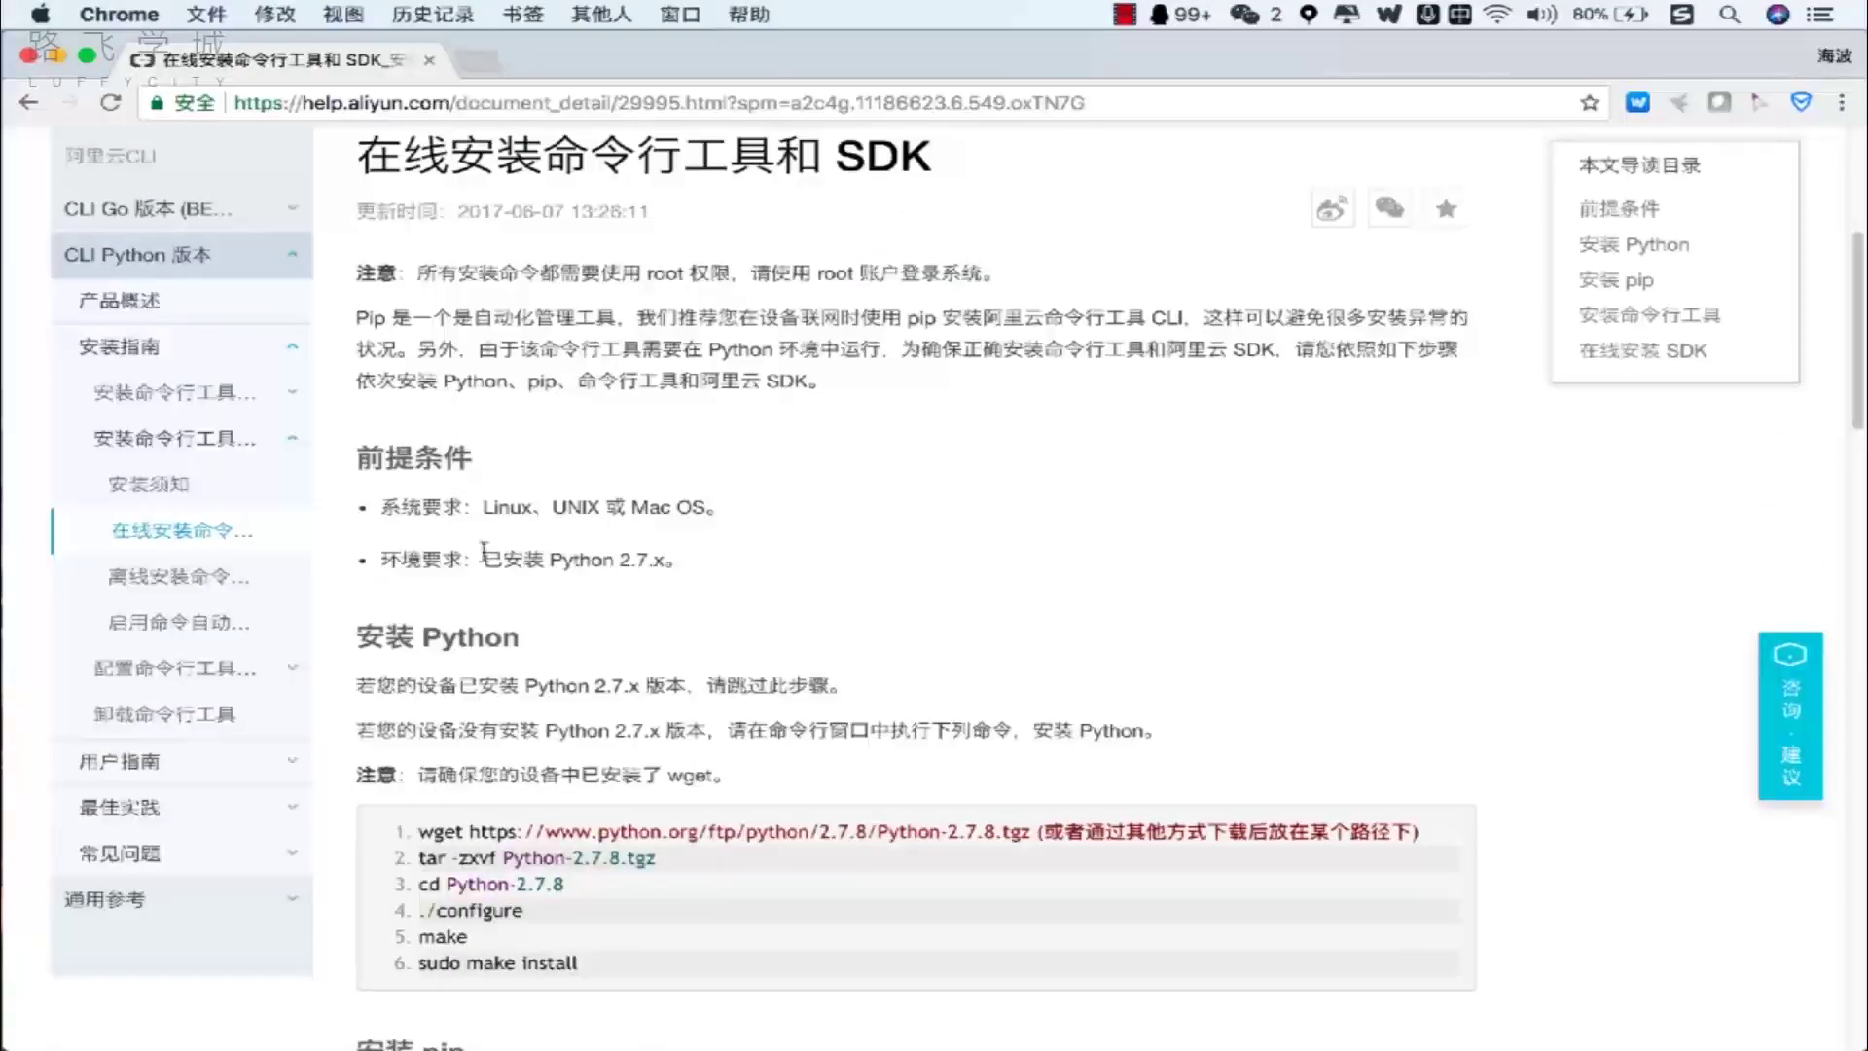
pyautogui.moveTo(472, 558); pyautogui.dragTo(578, 510)
pyautogui.click(501, 530)
pyautogui.moveTo(475, 562); pyautogui.dragTo(708, 567)
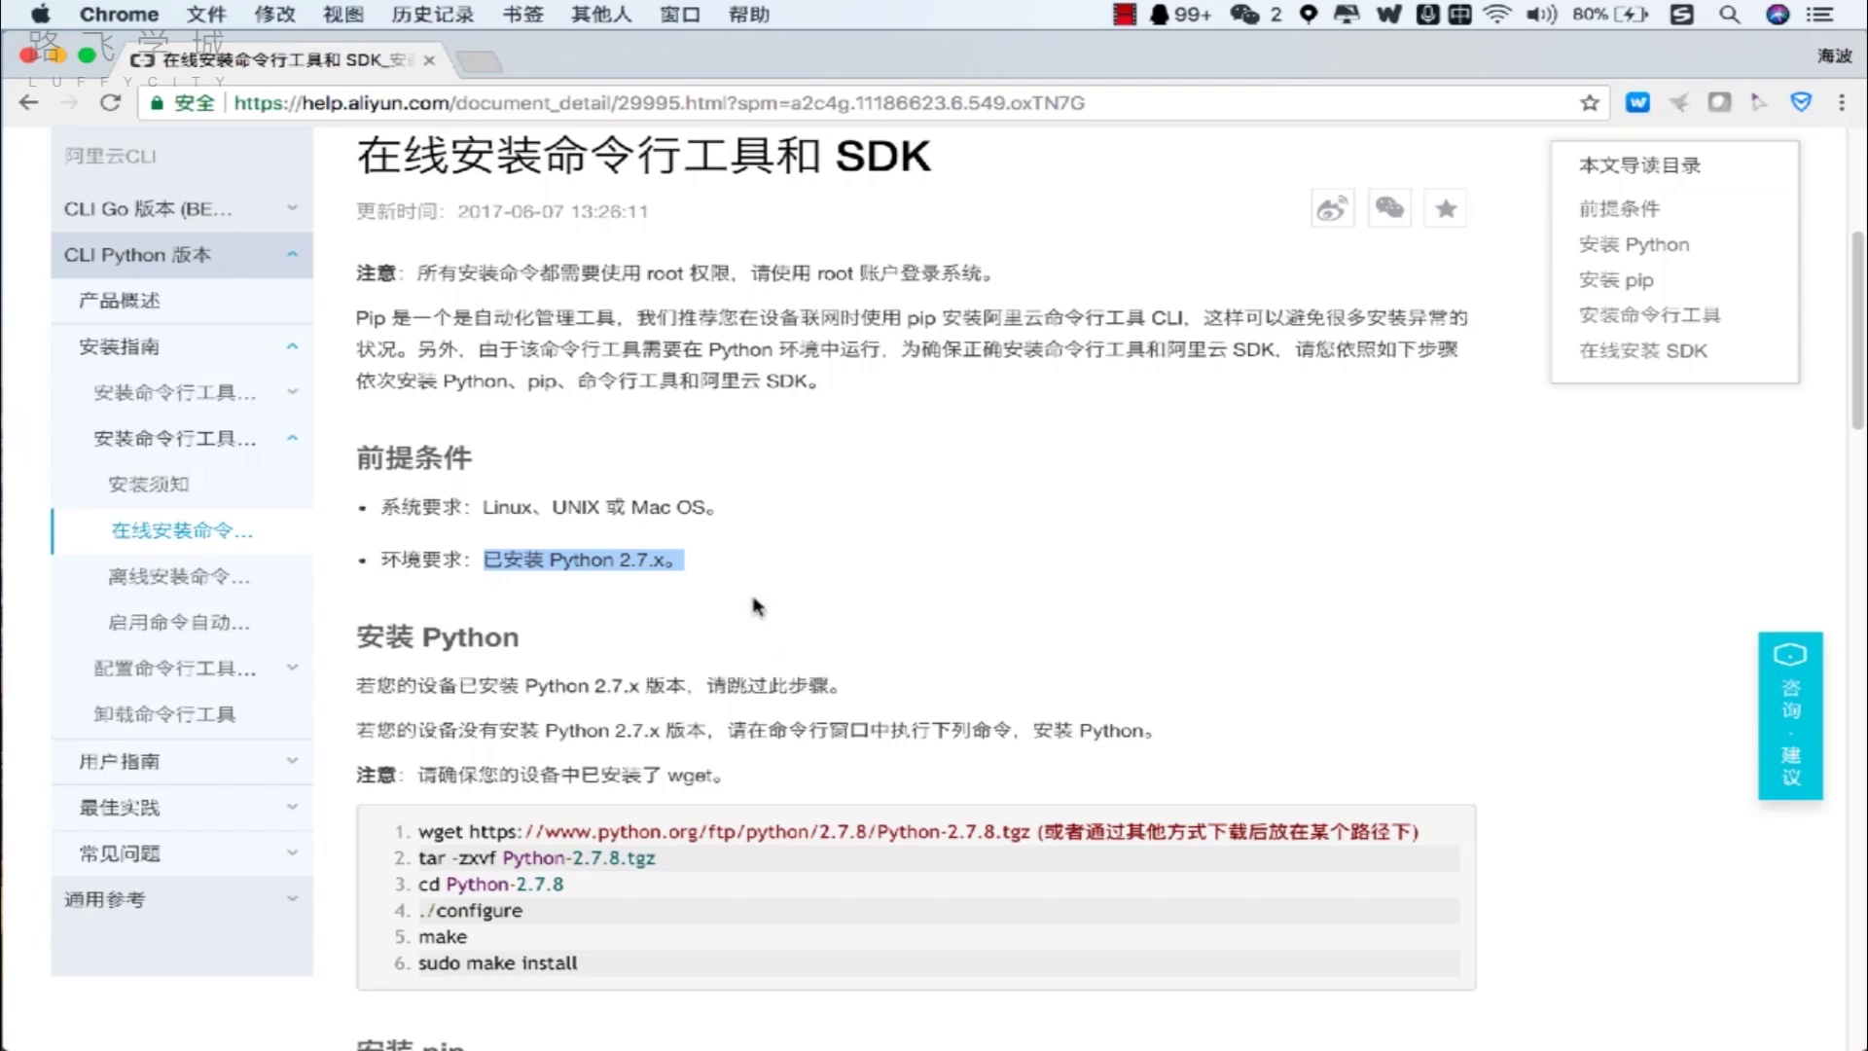
pyautogui.click(484, 64)
pyautogui.write('www.aliyun.com')
pyautogui.press('Return')
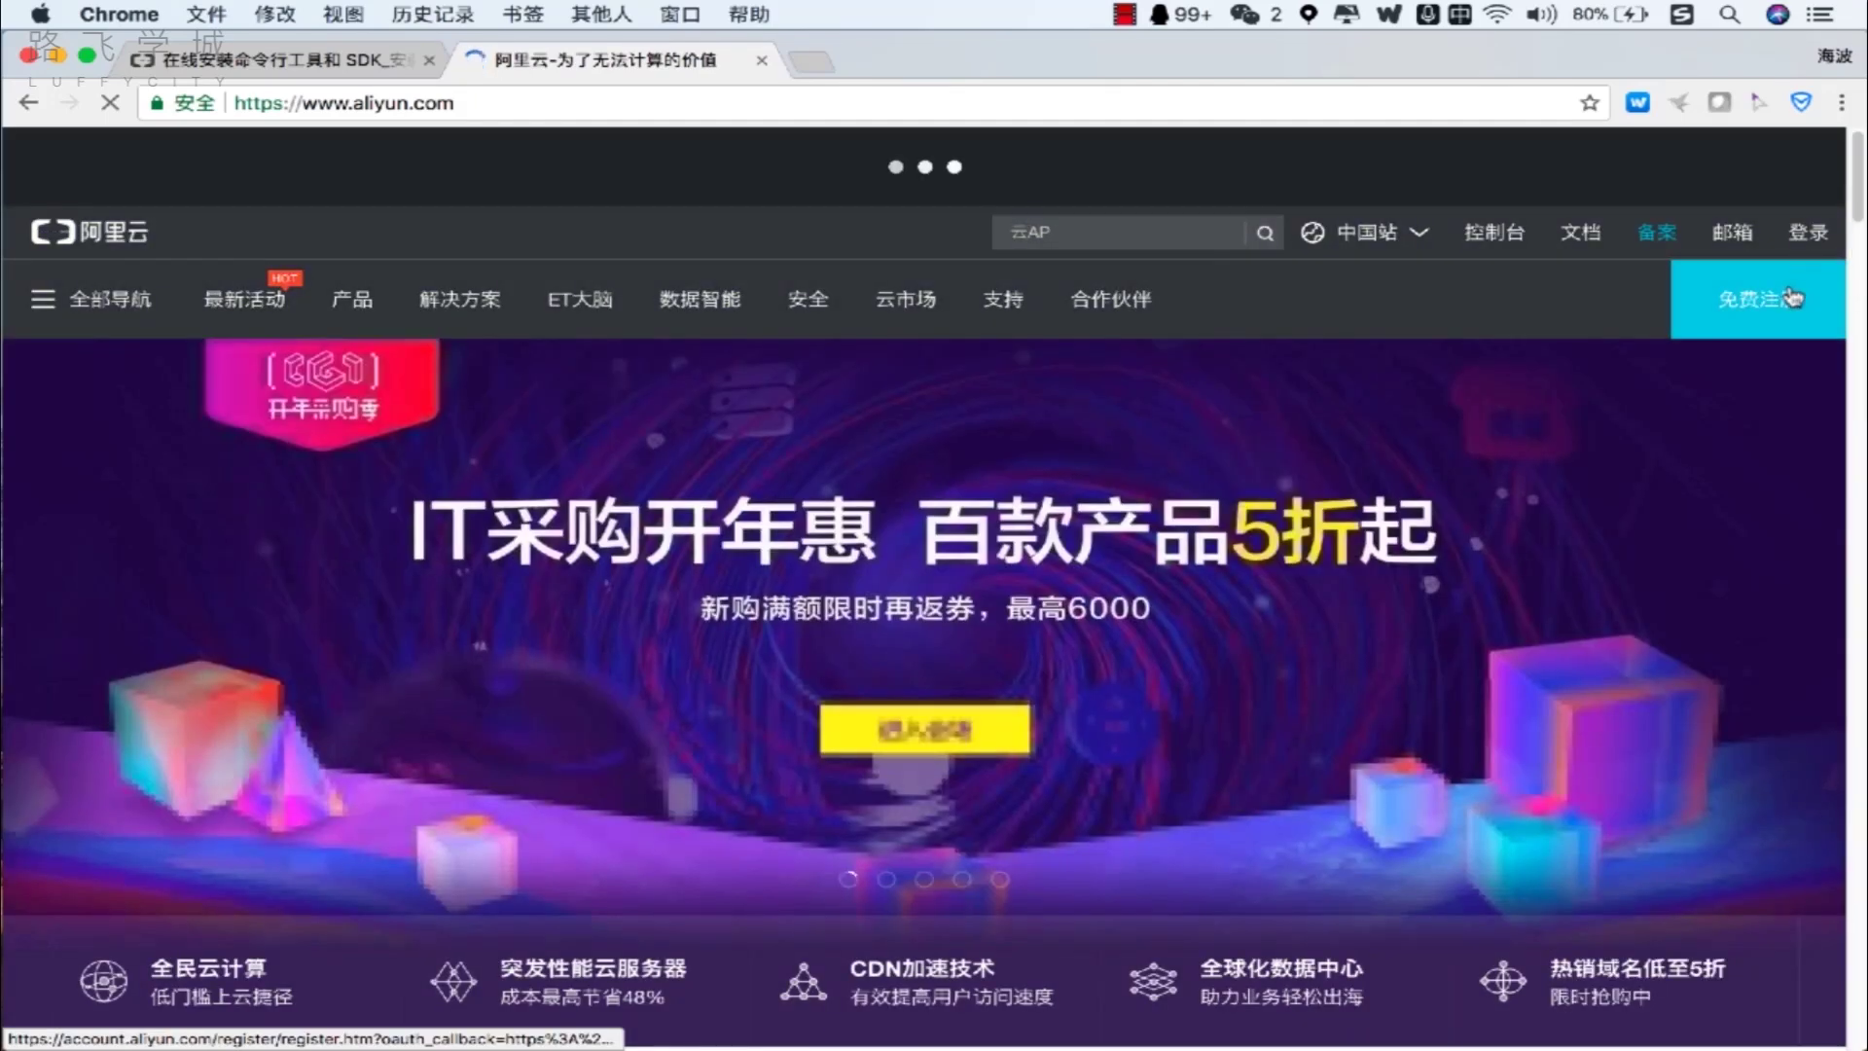
# Sign in through 密码登录 using the browser's saved account credentials.
pyautogui.click(1804, 241)
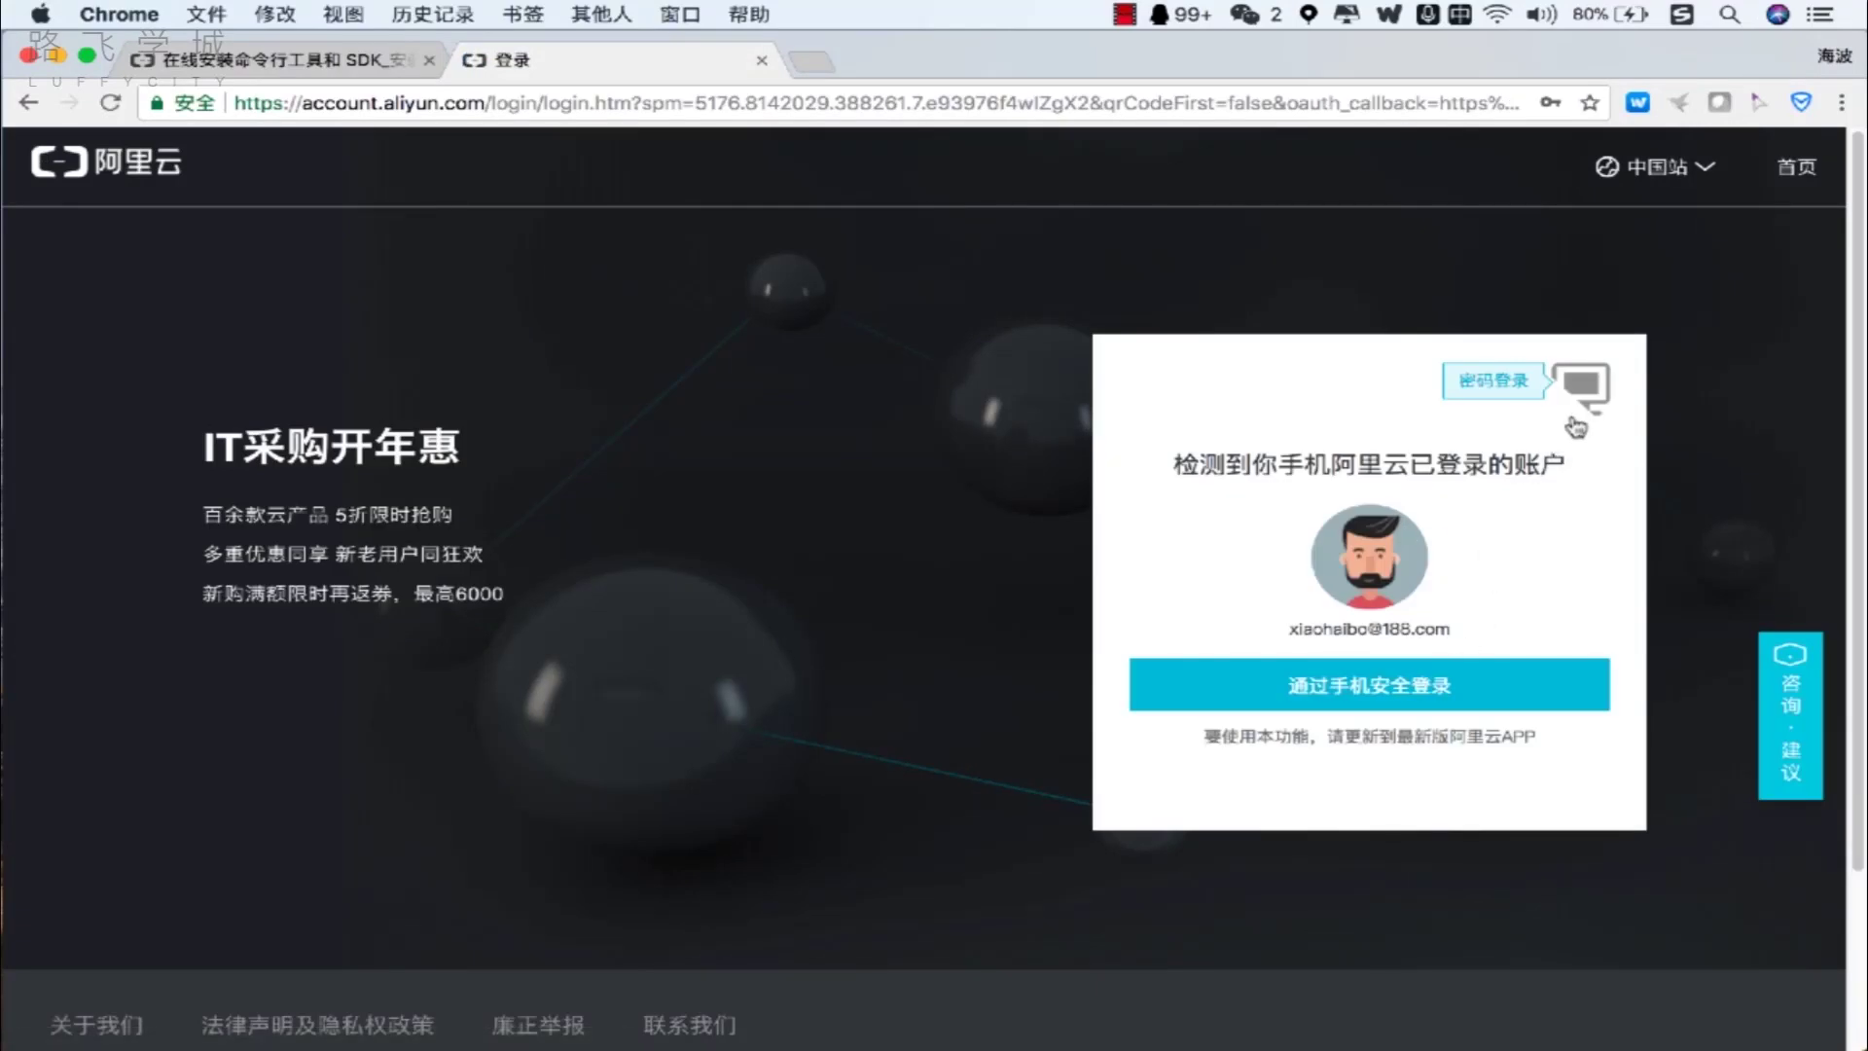
pyautogui.click(1576, 423)
pyautogui.click(1411, 525)
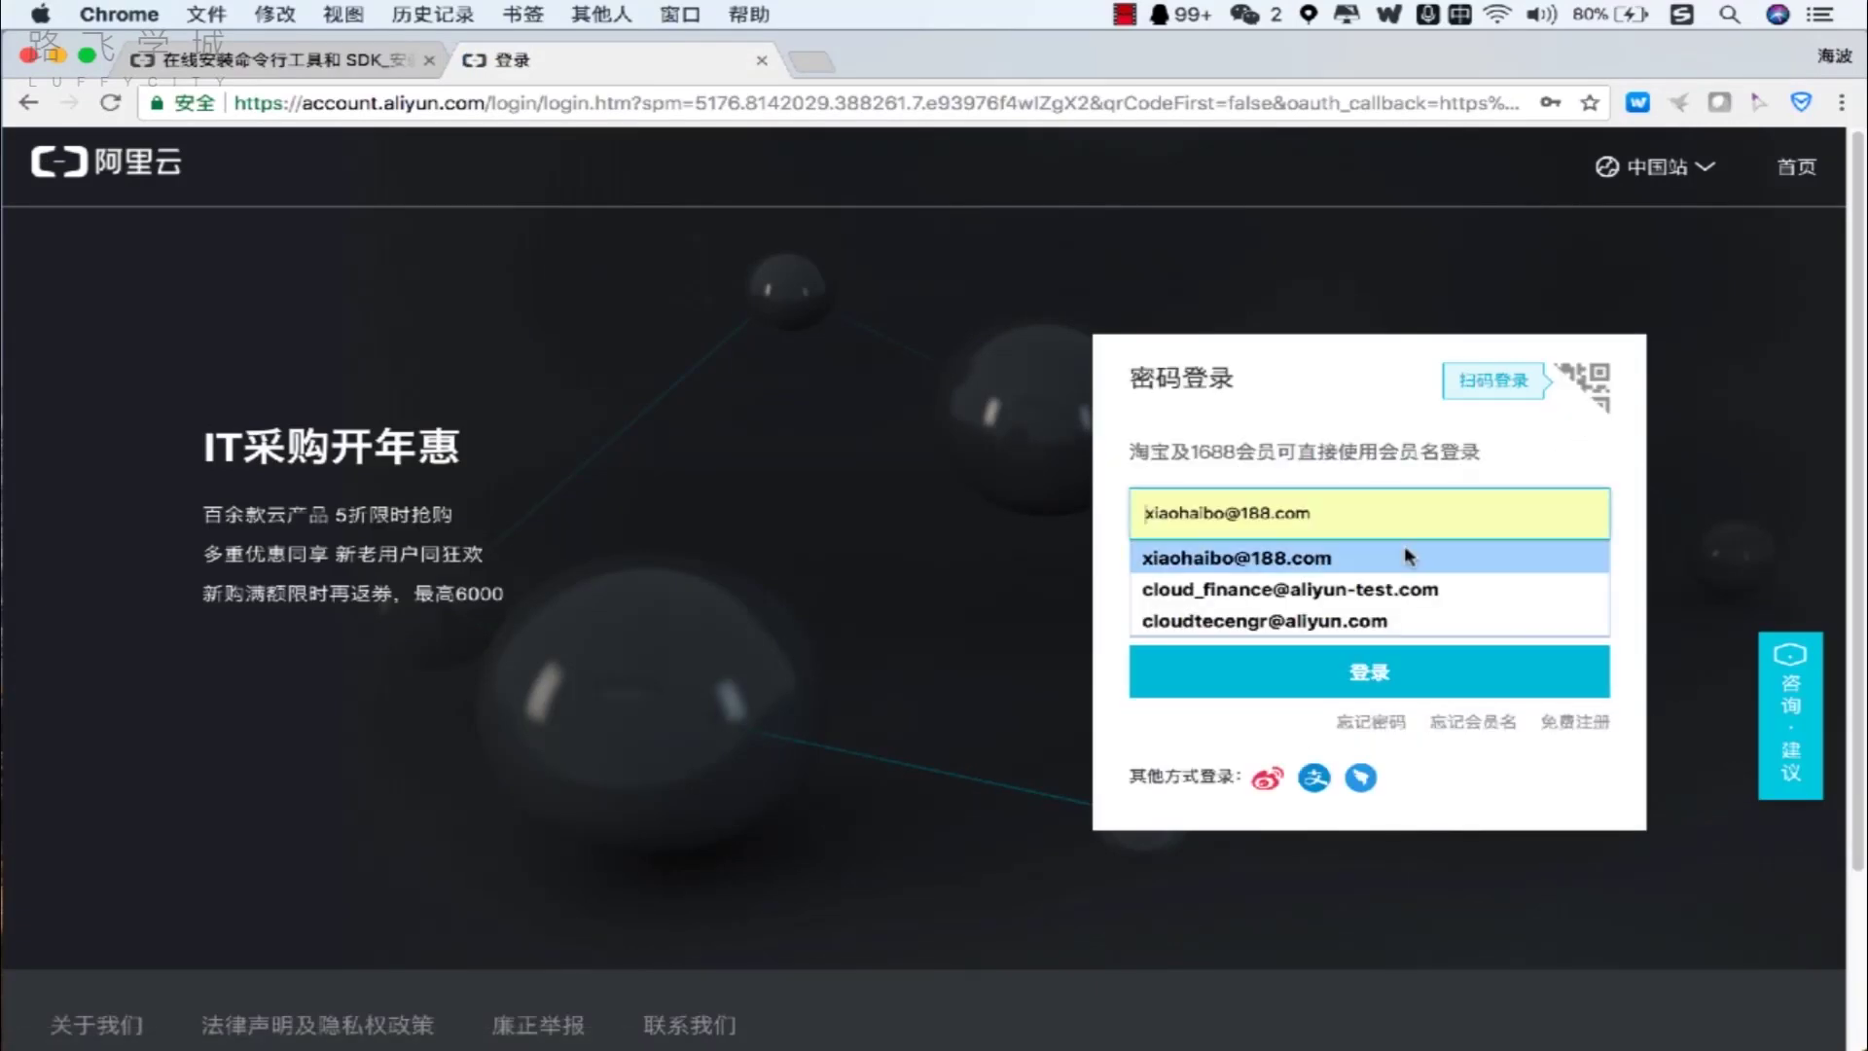
pyautogui.click(1404, 556)
pyautogui.click(1372, 673)
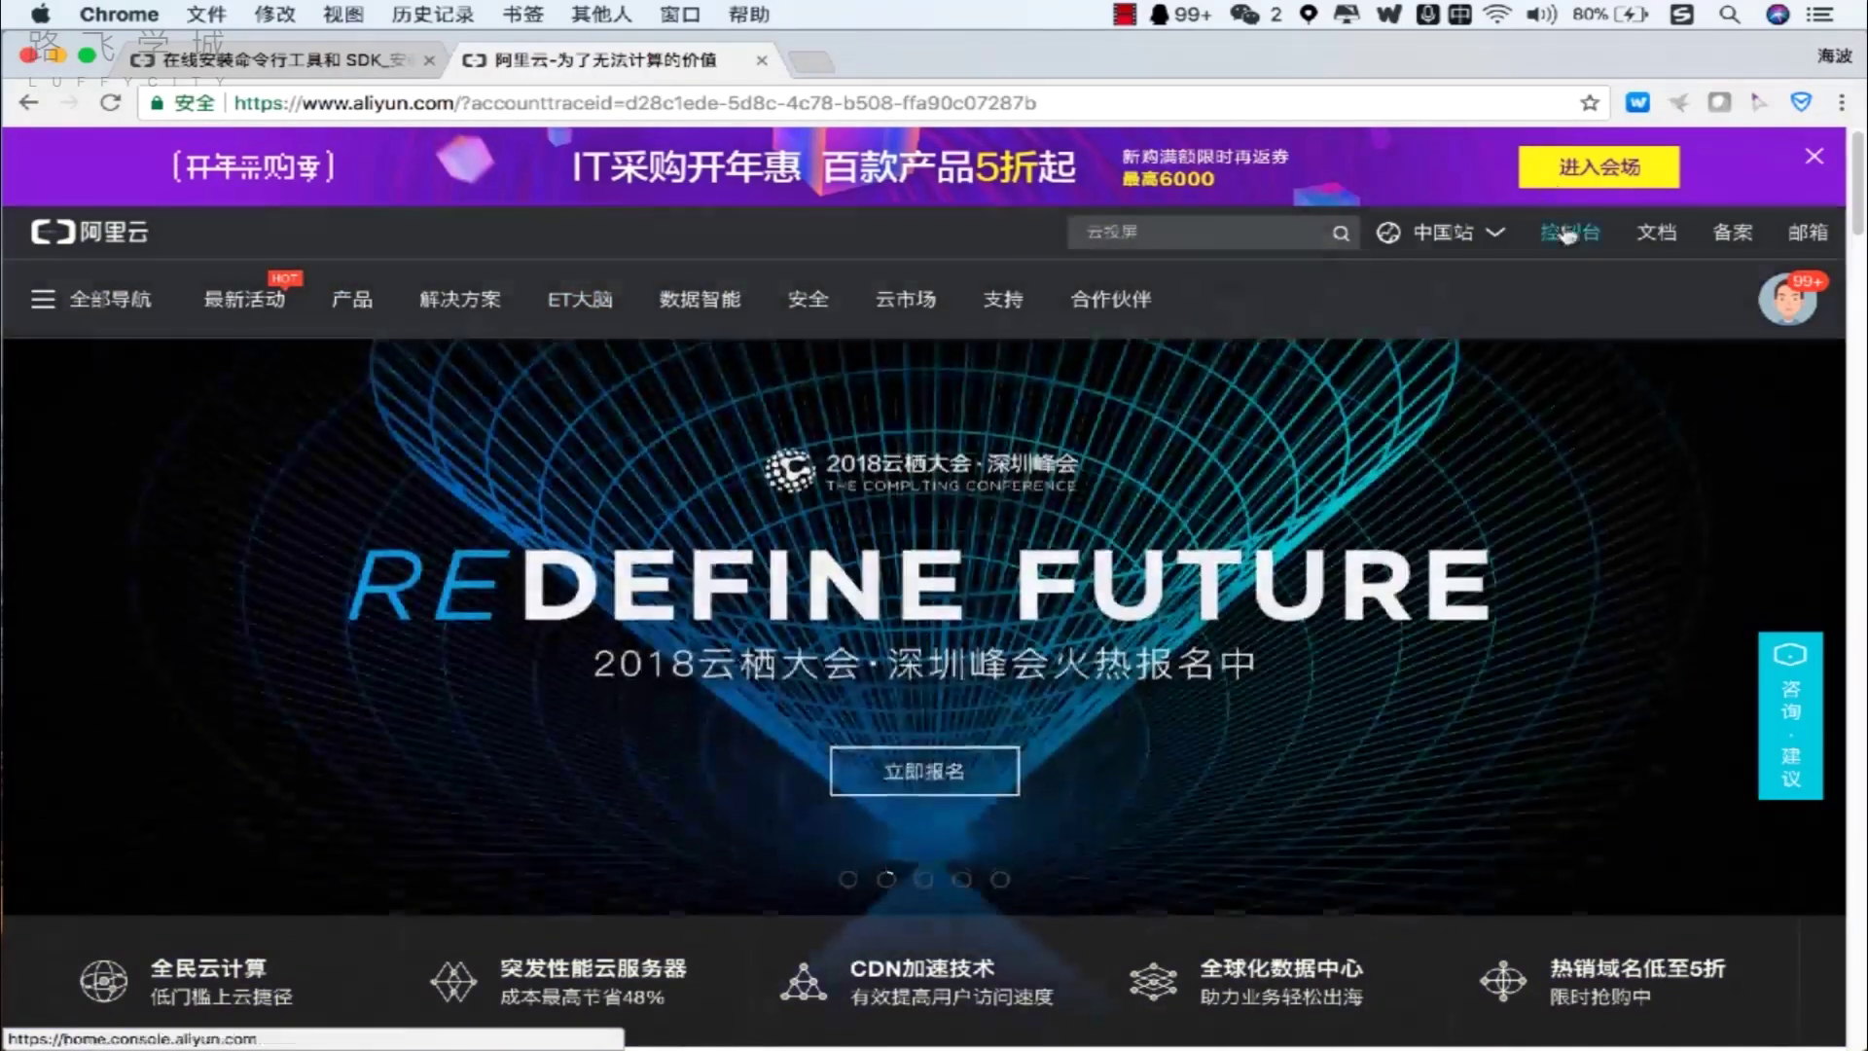
# Go from 控制台 to the 云服务器 ECS 实例 list and start 创建实例.
pyautogui.click(1566, 233)
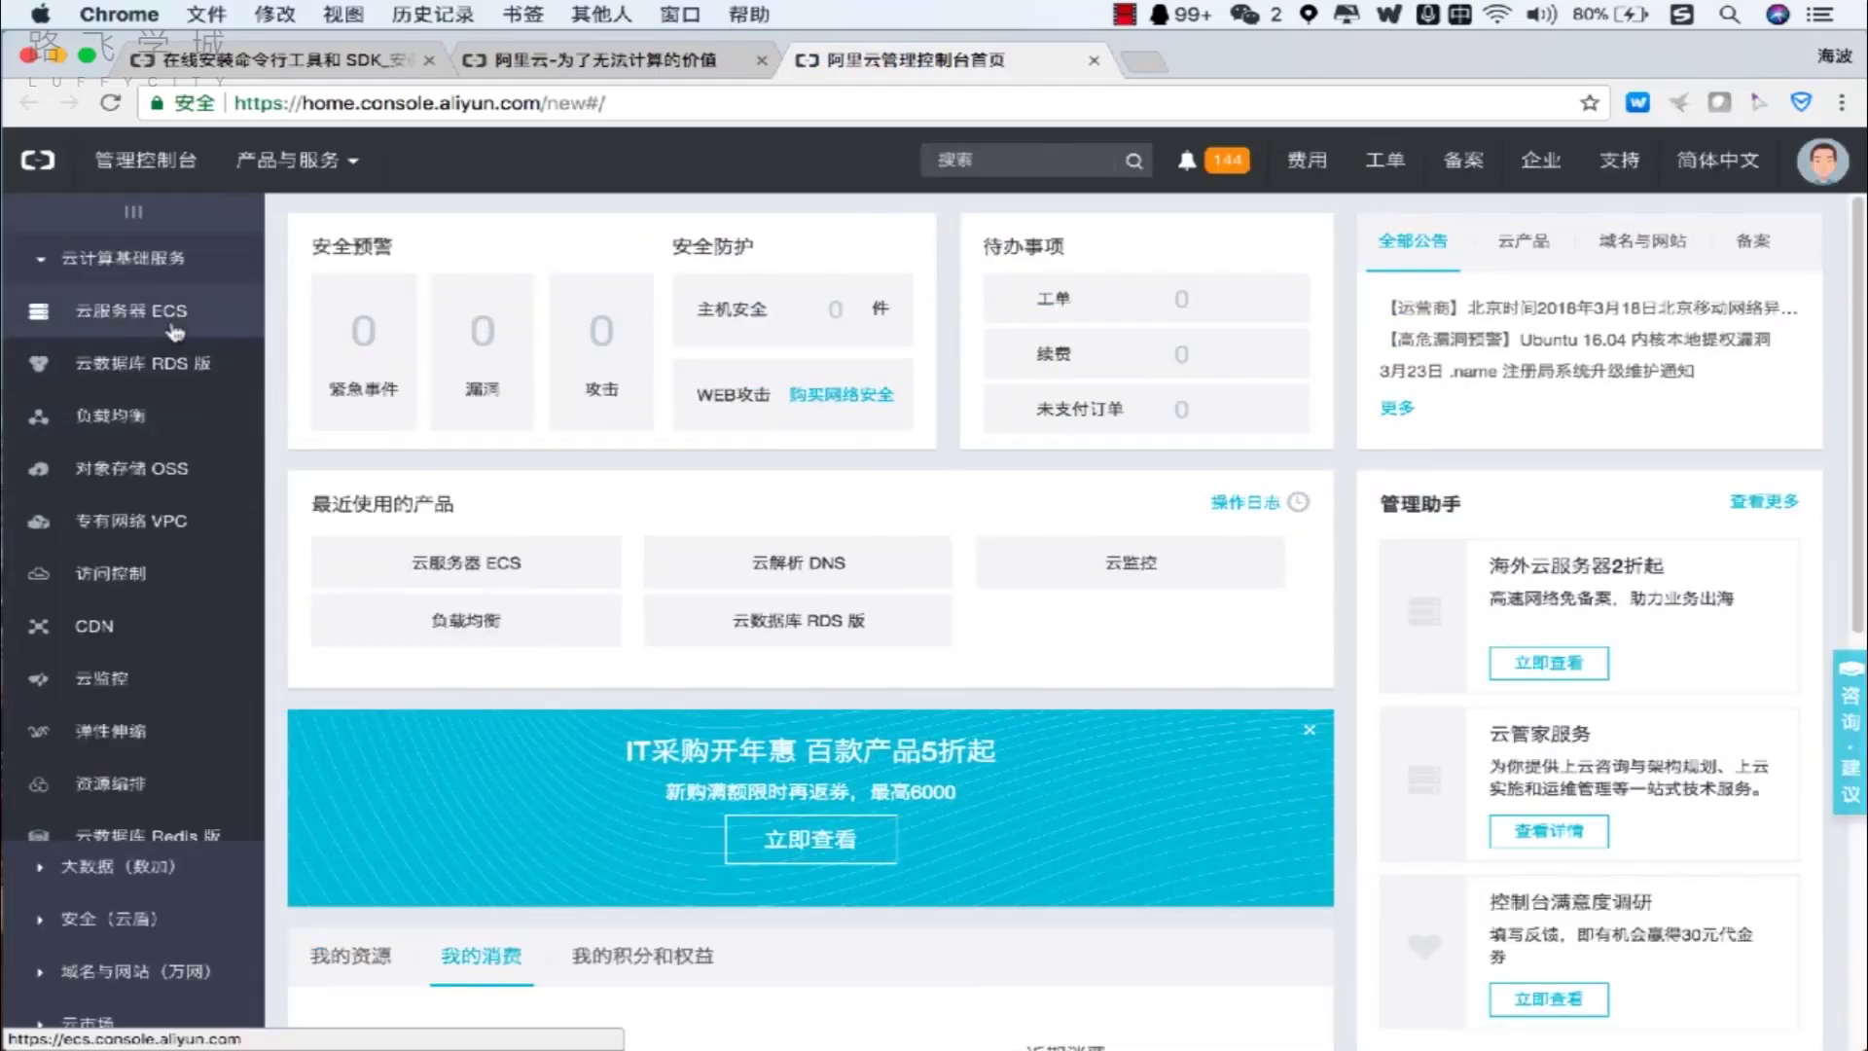
pyautogui.click(171, 331)
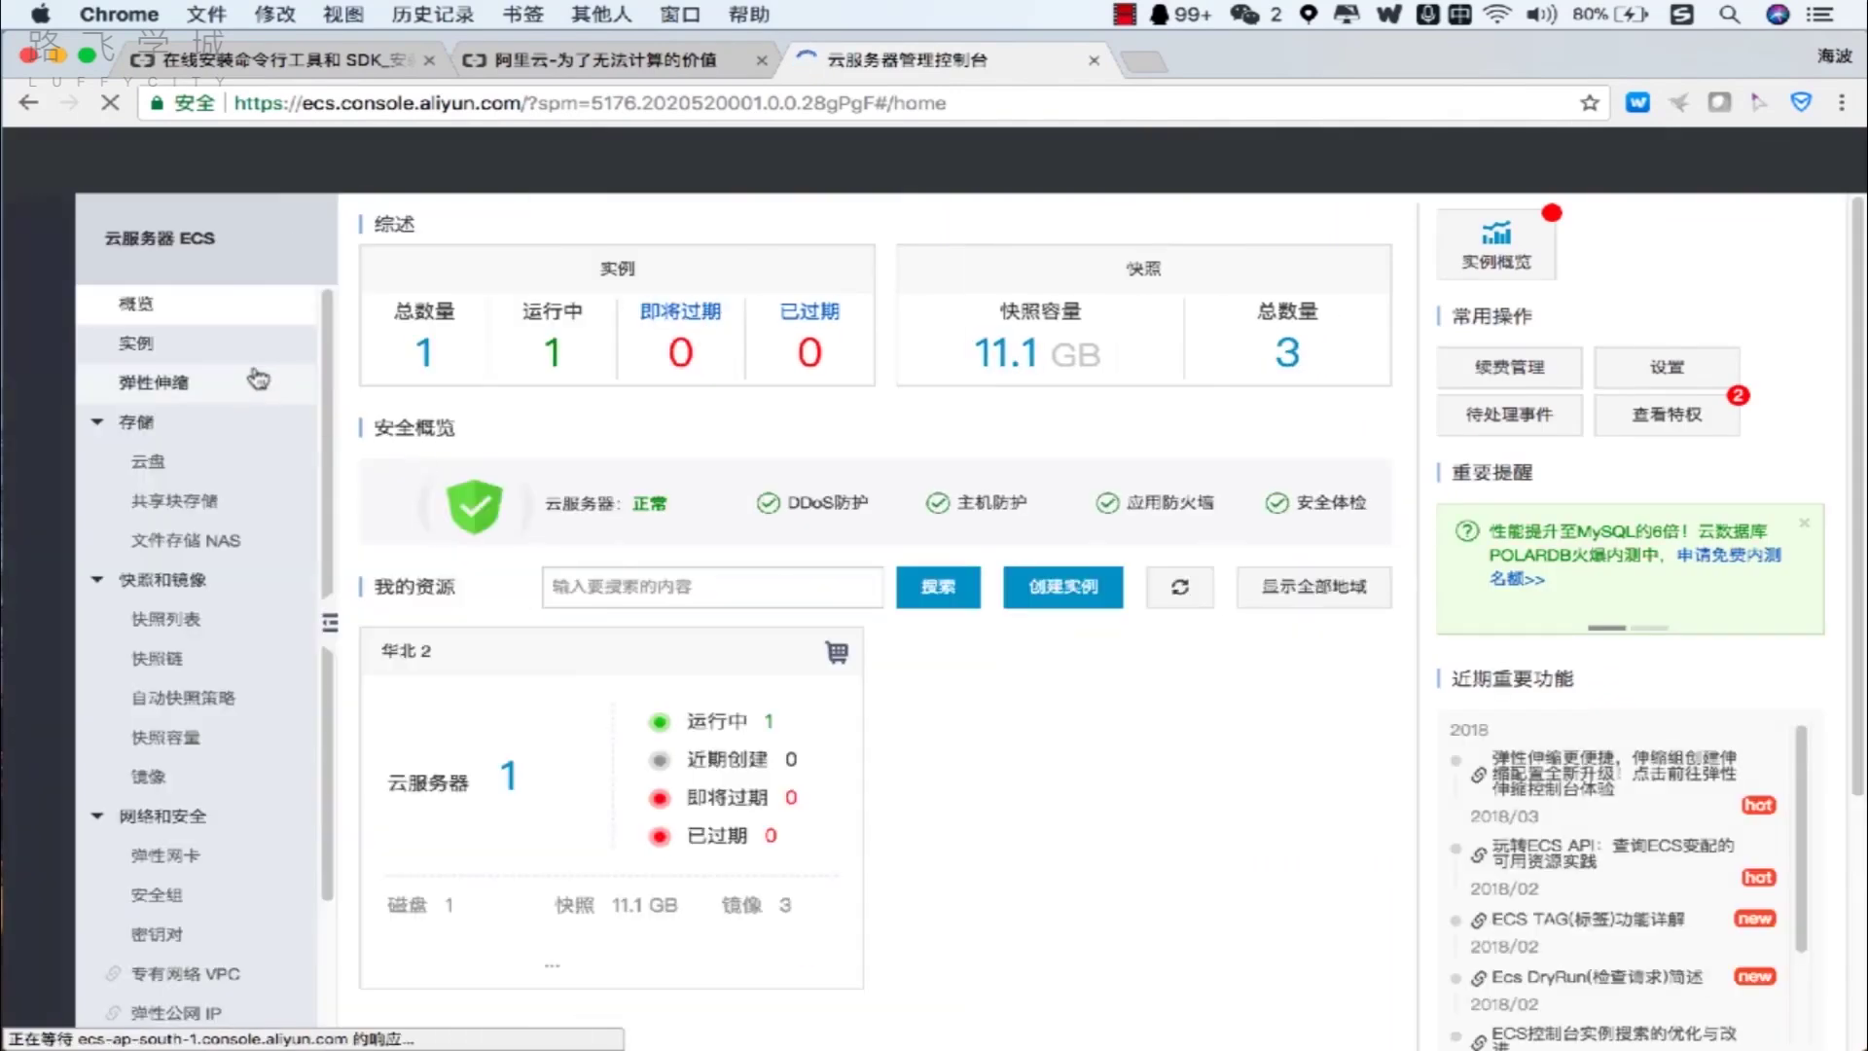
pyautogui.moveTo(258, 373)
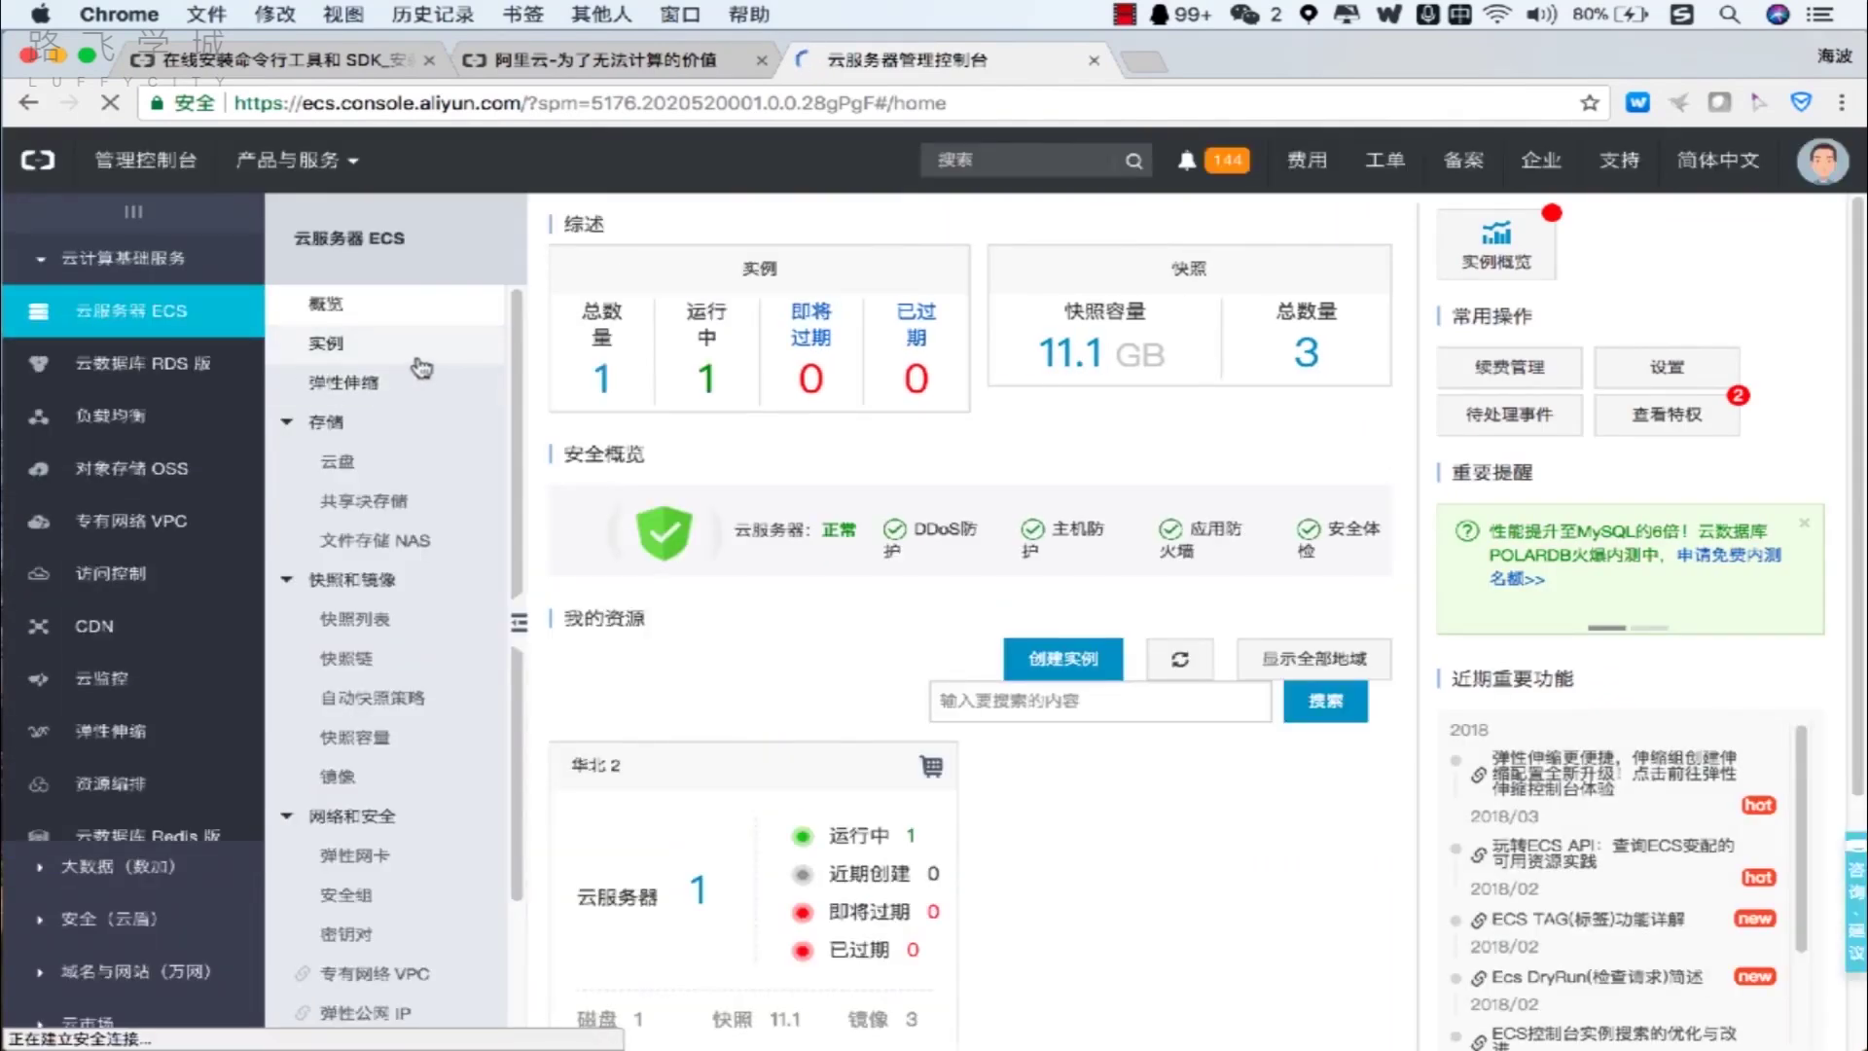
pyautogui.click(419, 362)
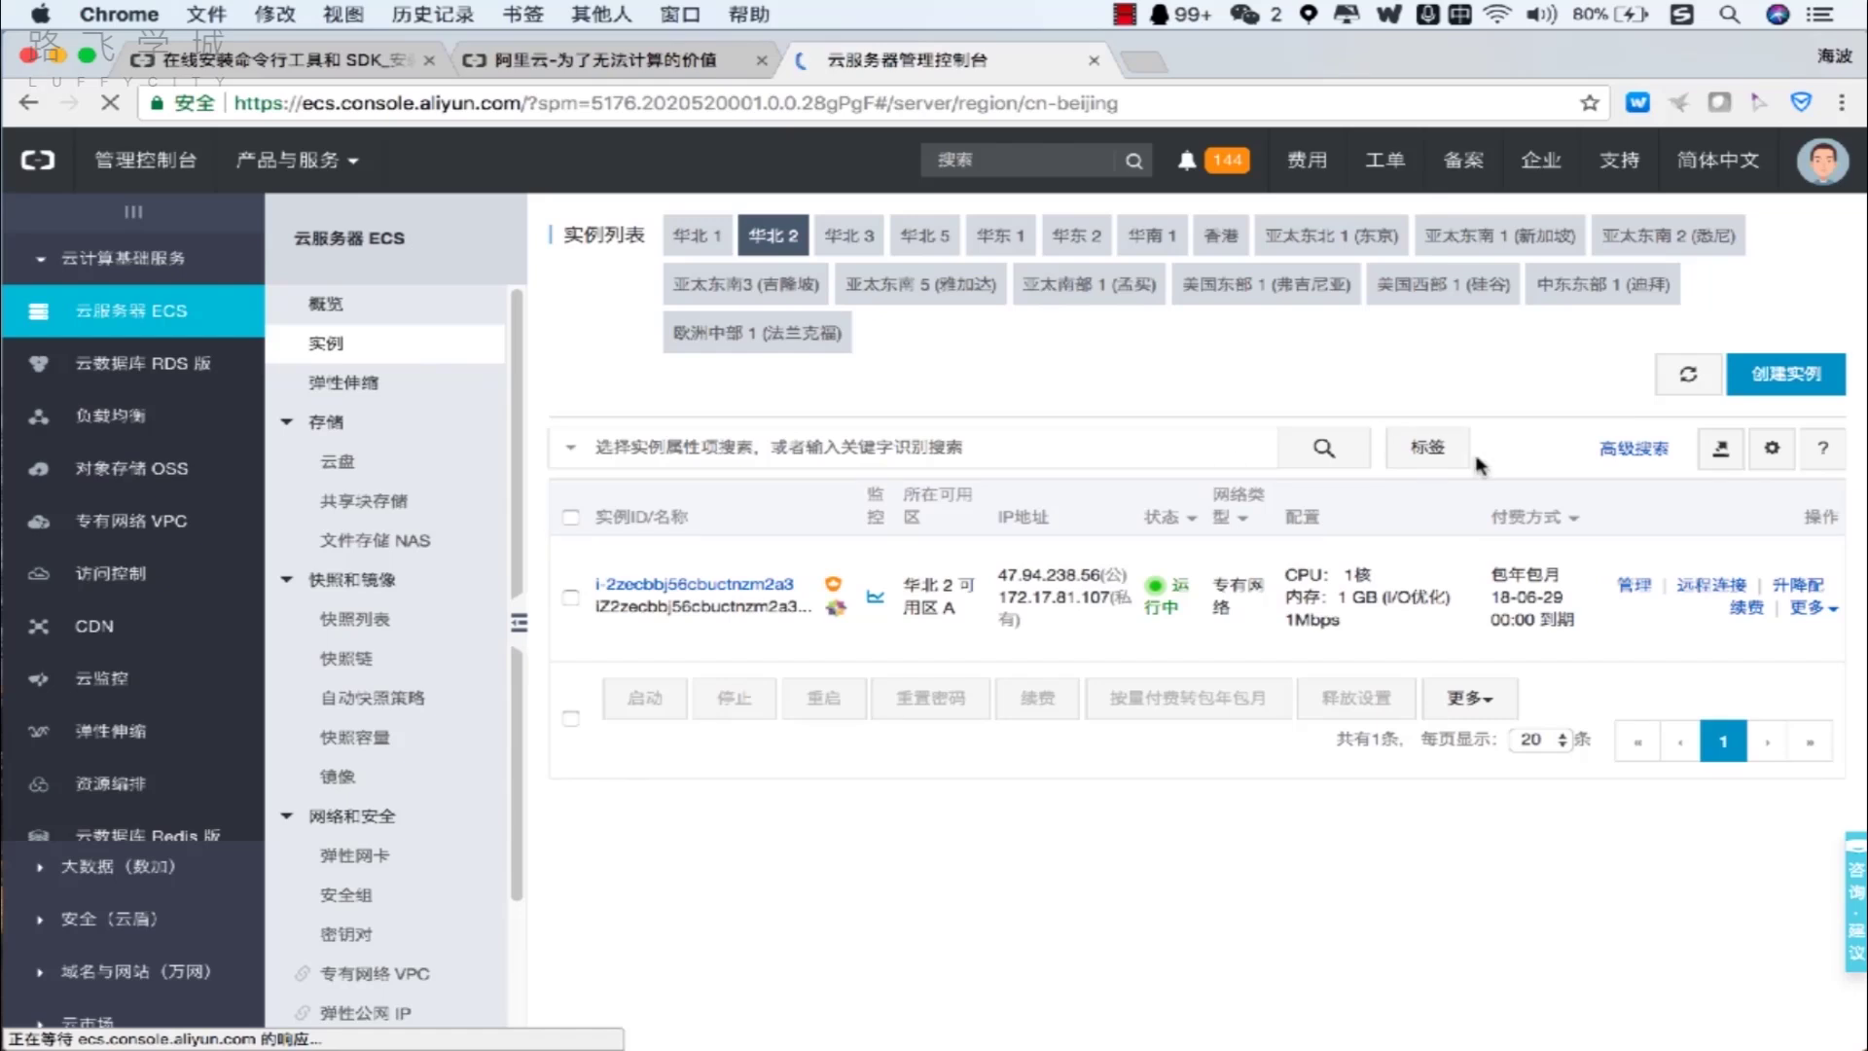
pyautogui.click(1768, 377)
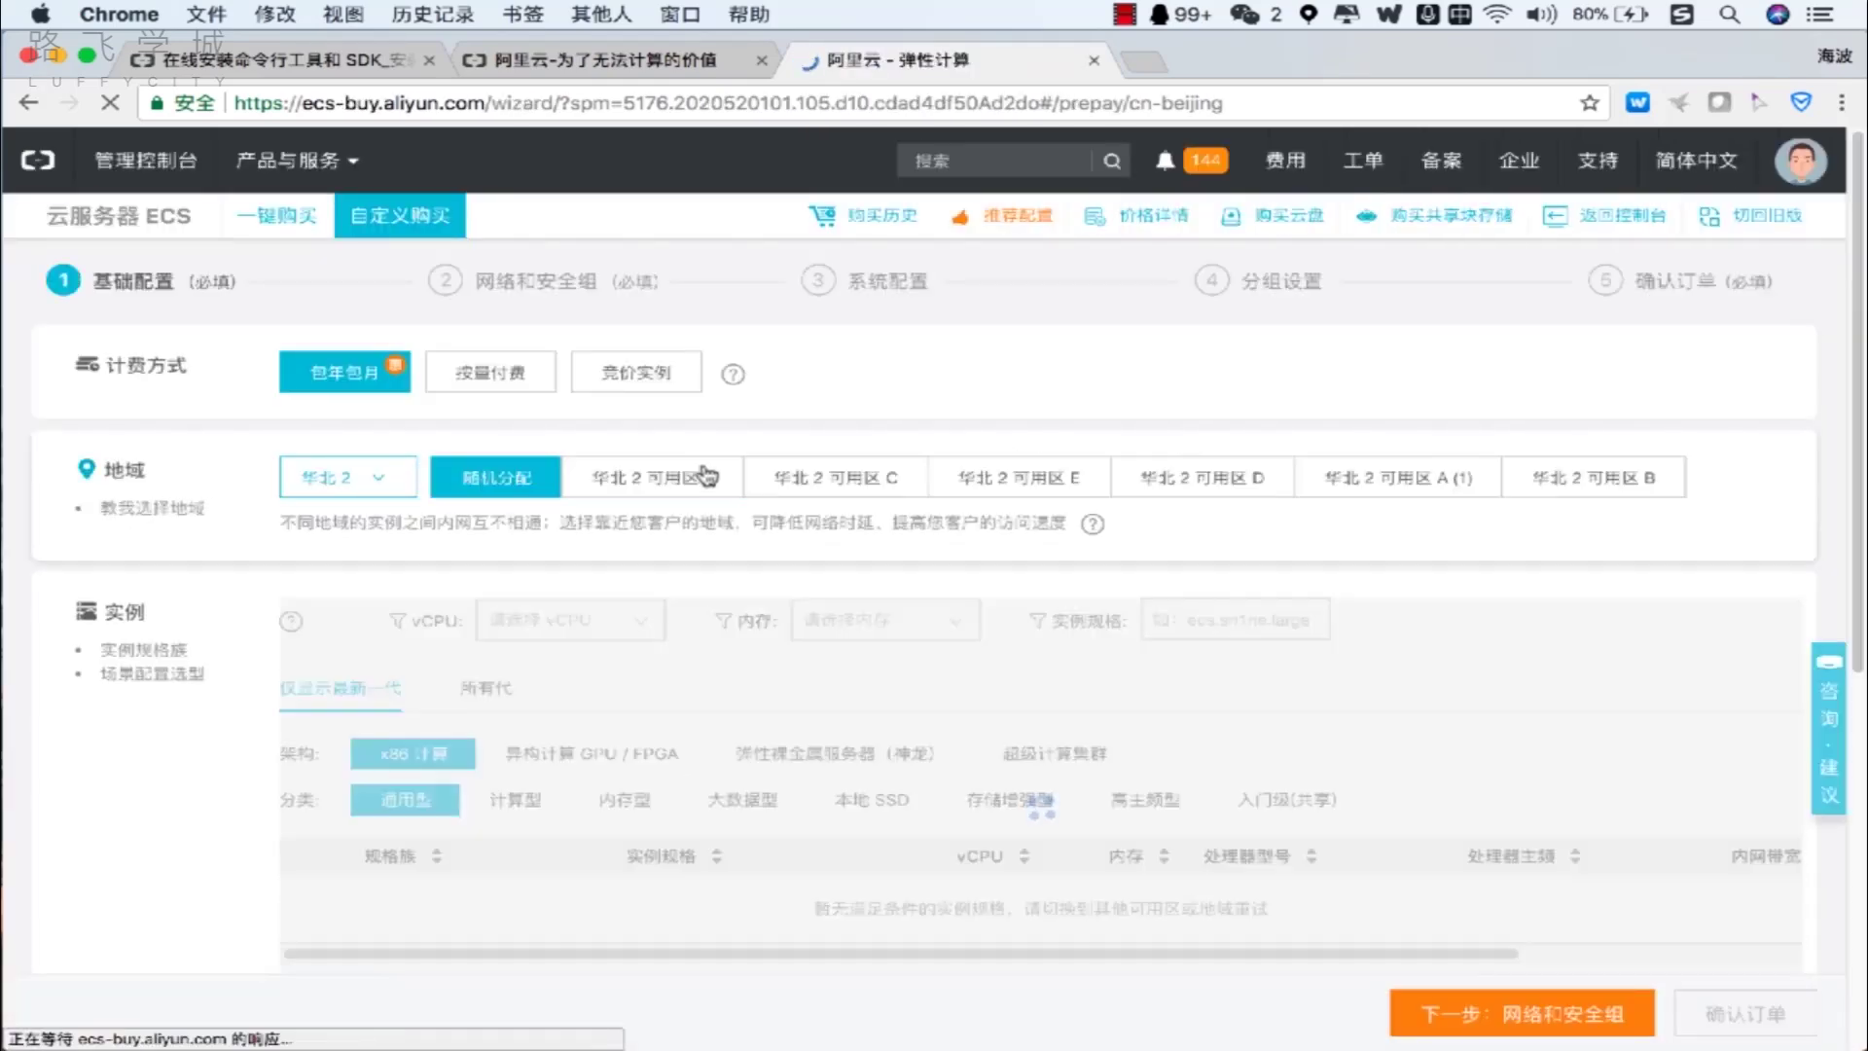
# Choose 按量付费 billing and the 入门级(共享) instance type ecs.t5-c1m1.large.
pyautogui.click(508, 374)
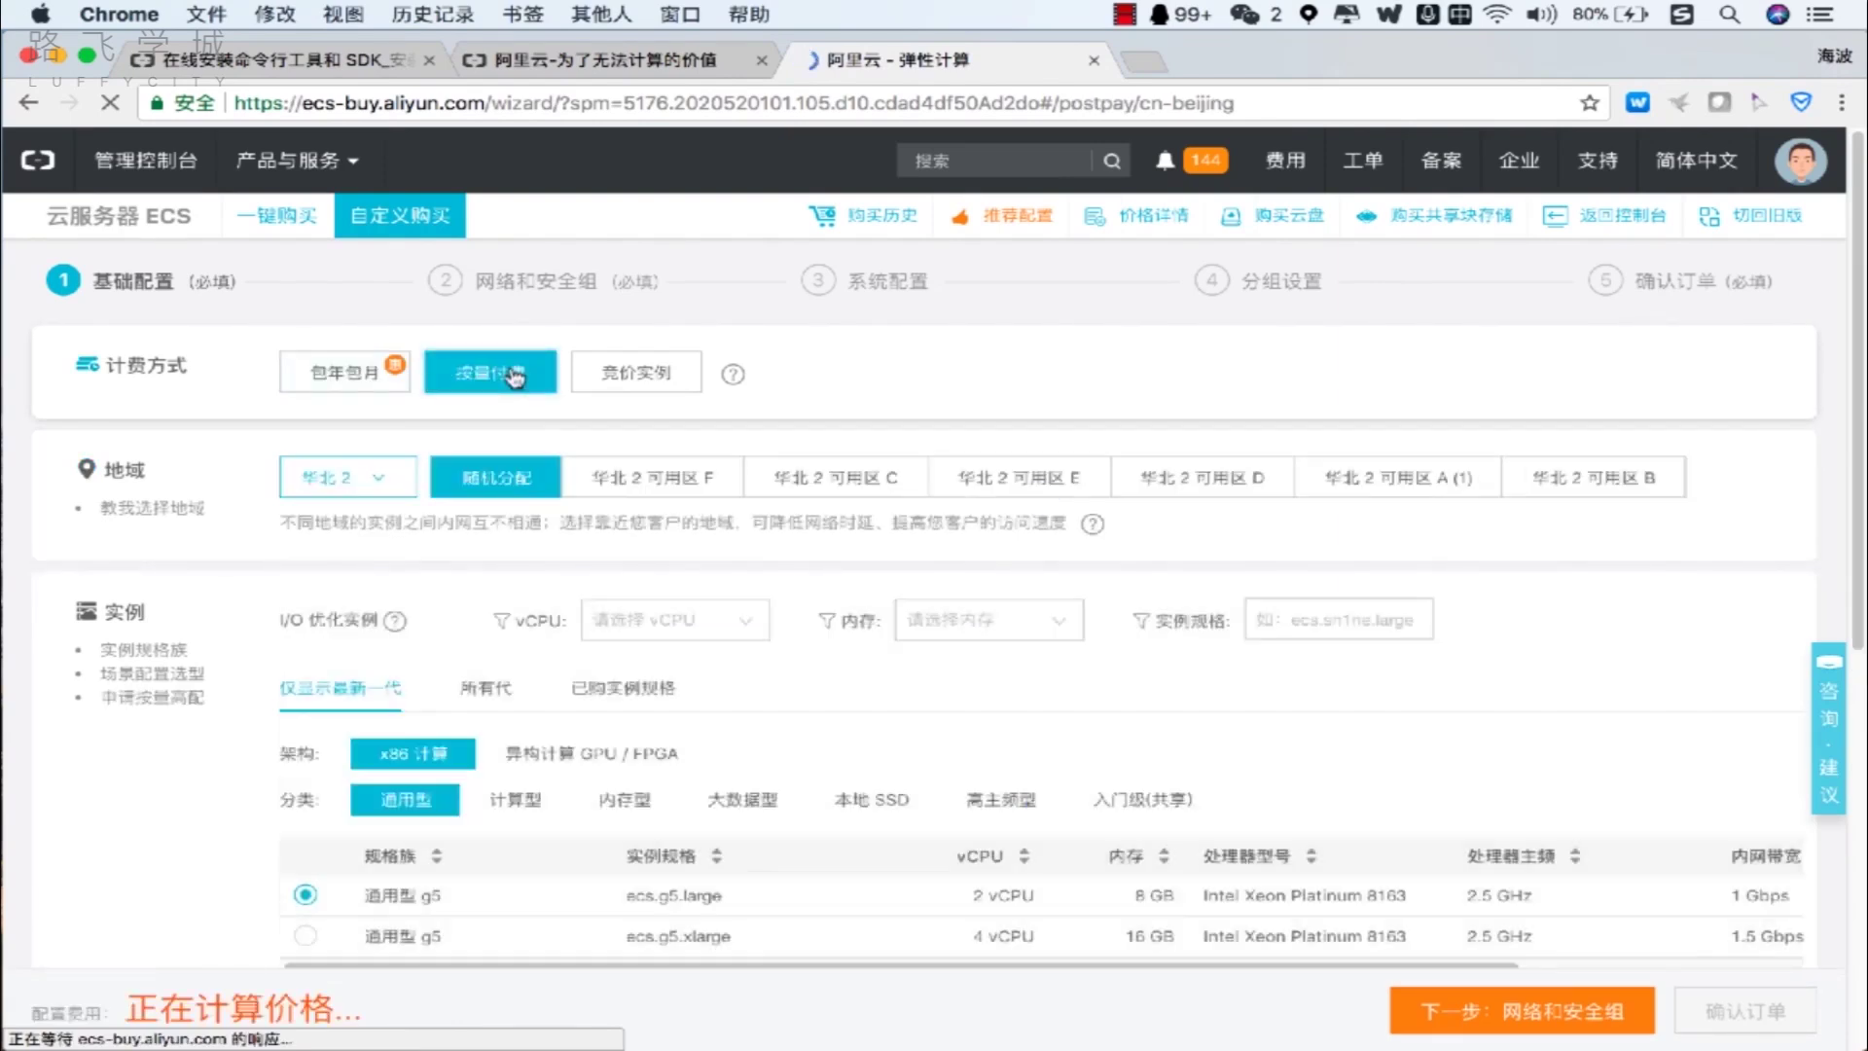
pyautogui.scroll(-3, 607, 525)
pyautogui.scroll(1, 606, 533)
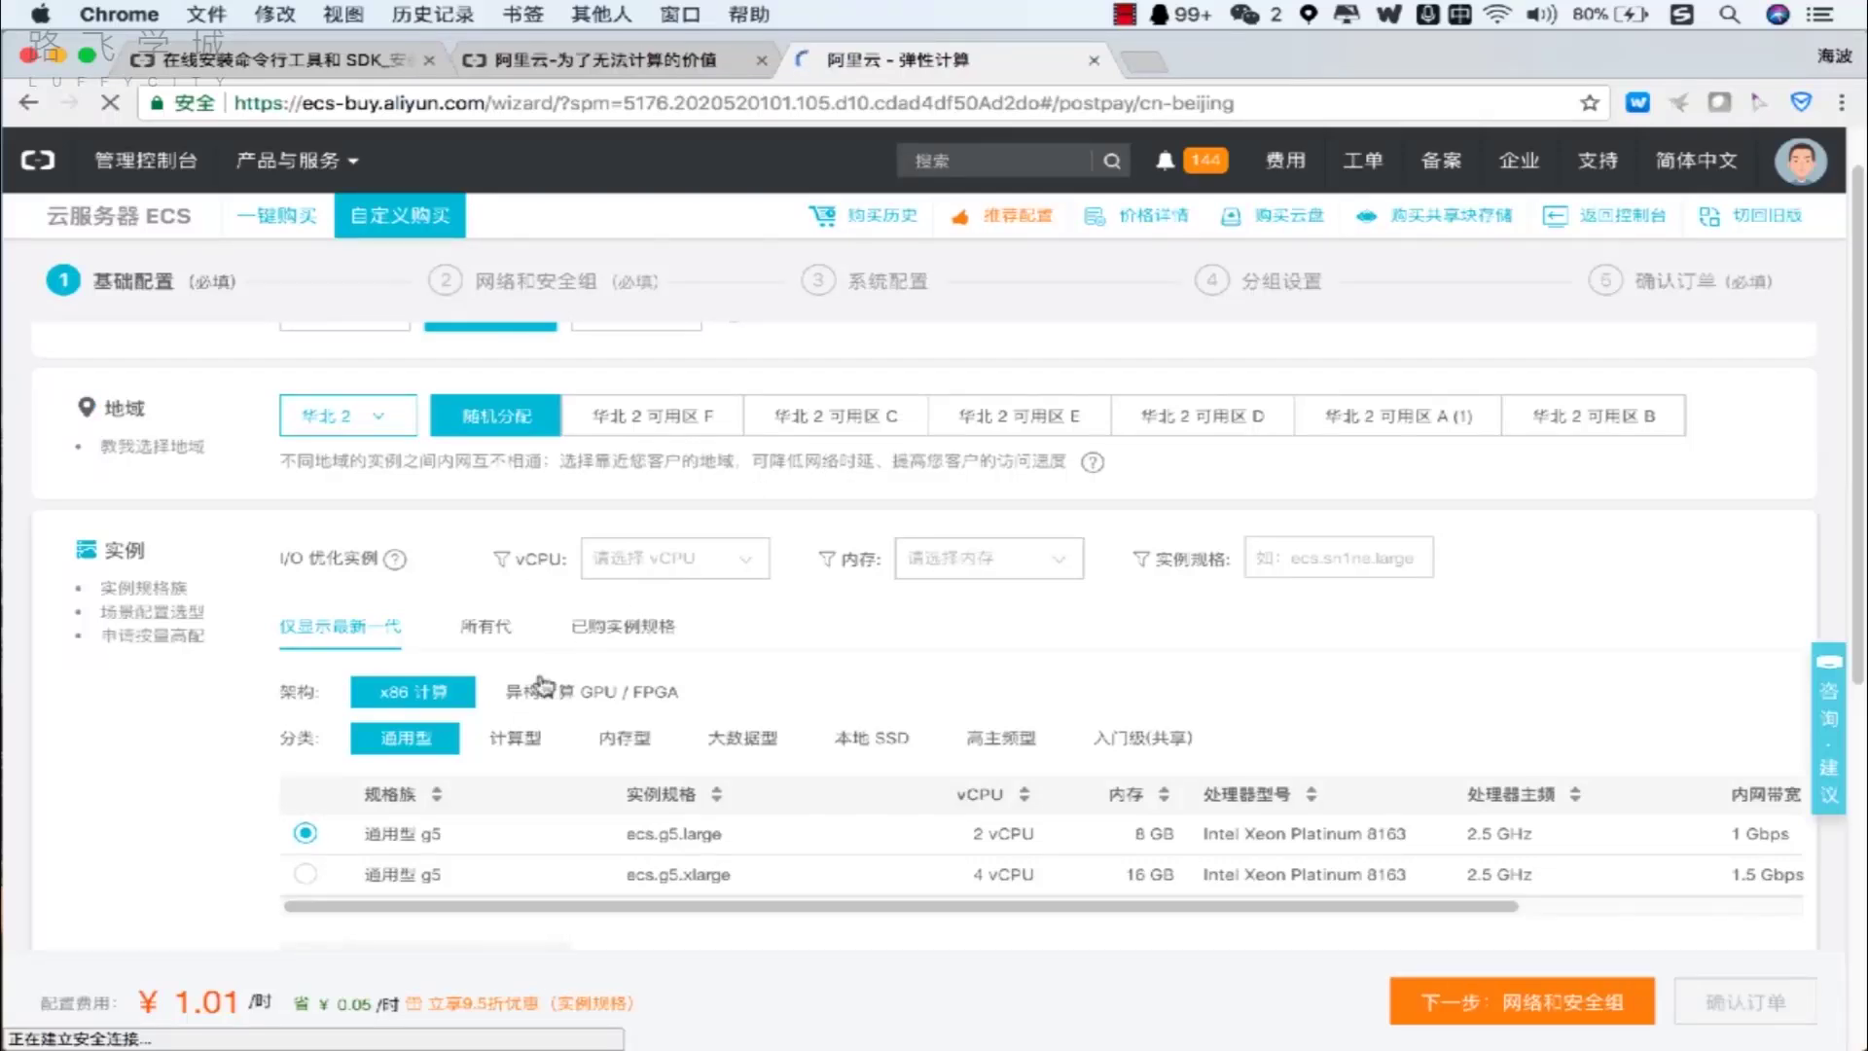
pyautogui.click(1175, 745)
pyautogui.scroll(-3, 1153, 681)
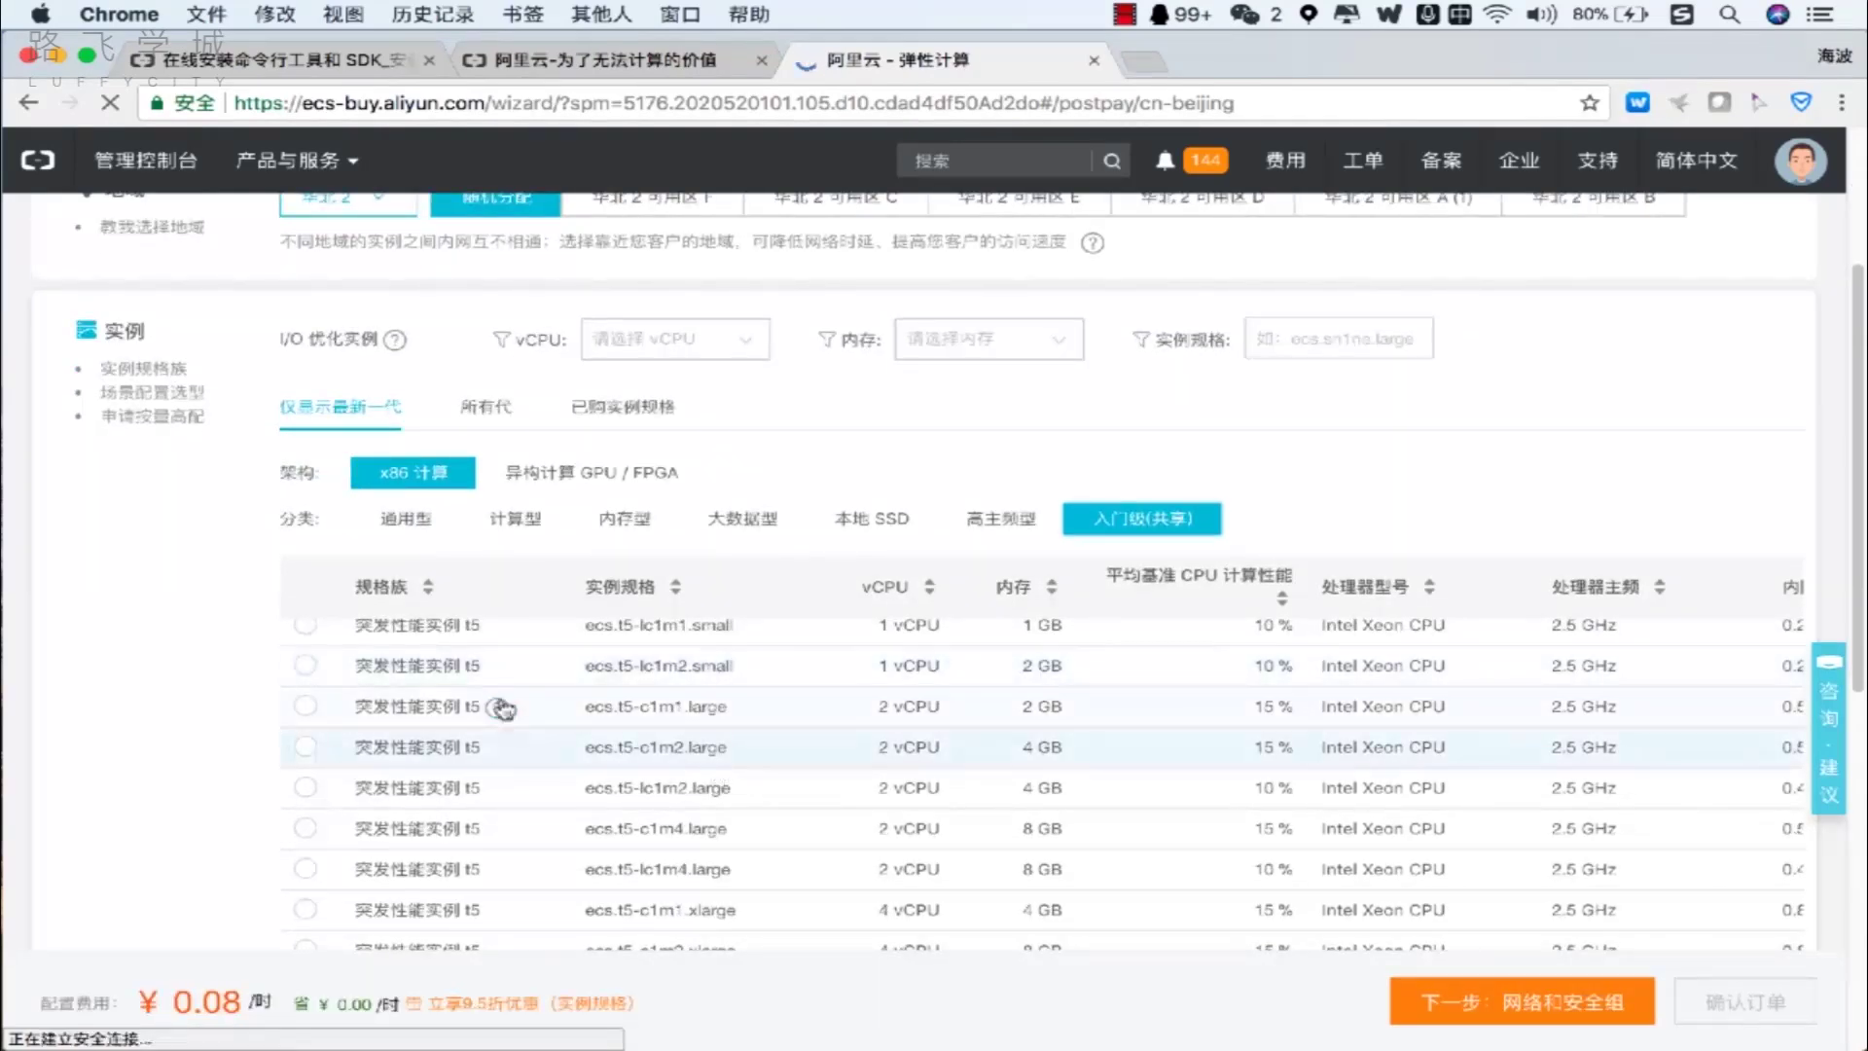
pyautogui.click(306, 707)
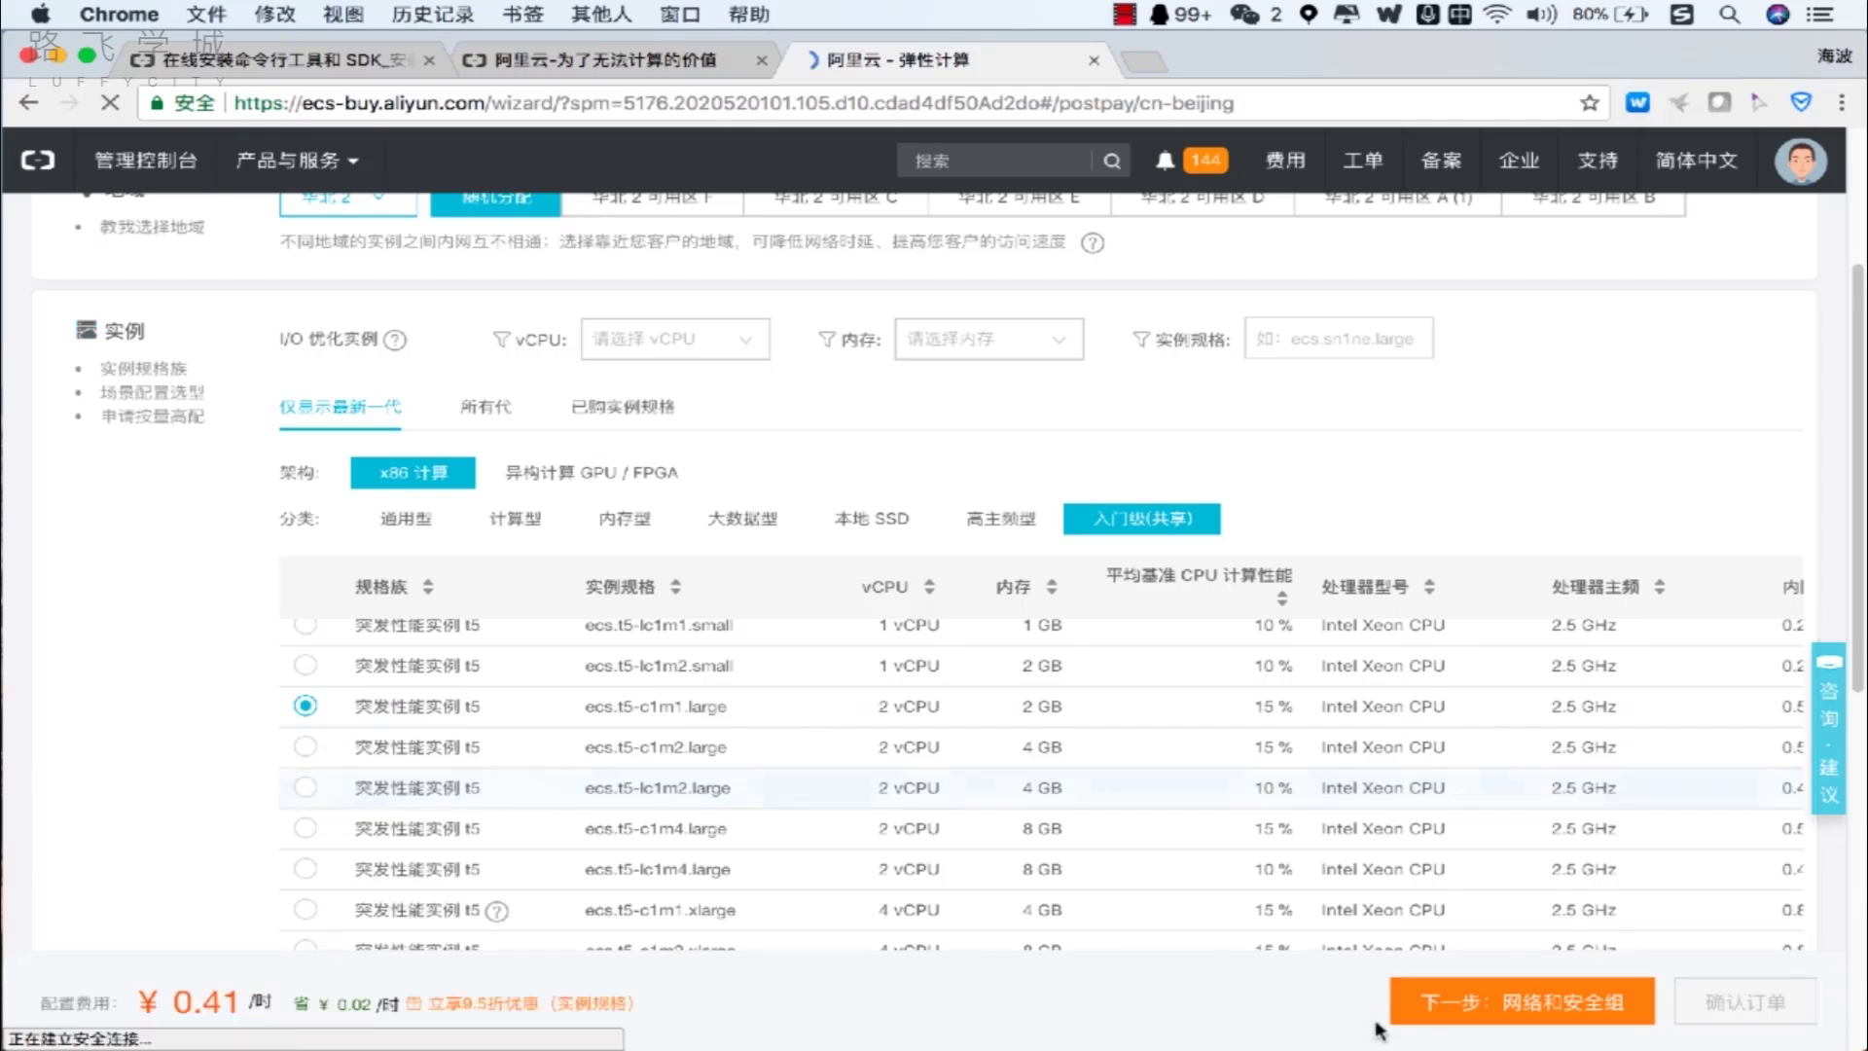
# Set the image to CentOS 7.4 64位 and continue to 网络和安全组.
pyautogui.click(1493, 1017)
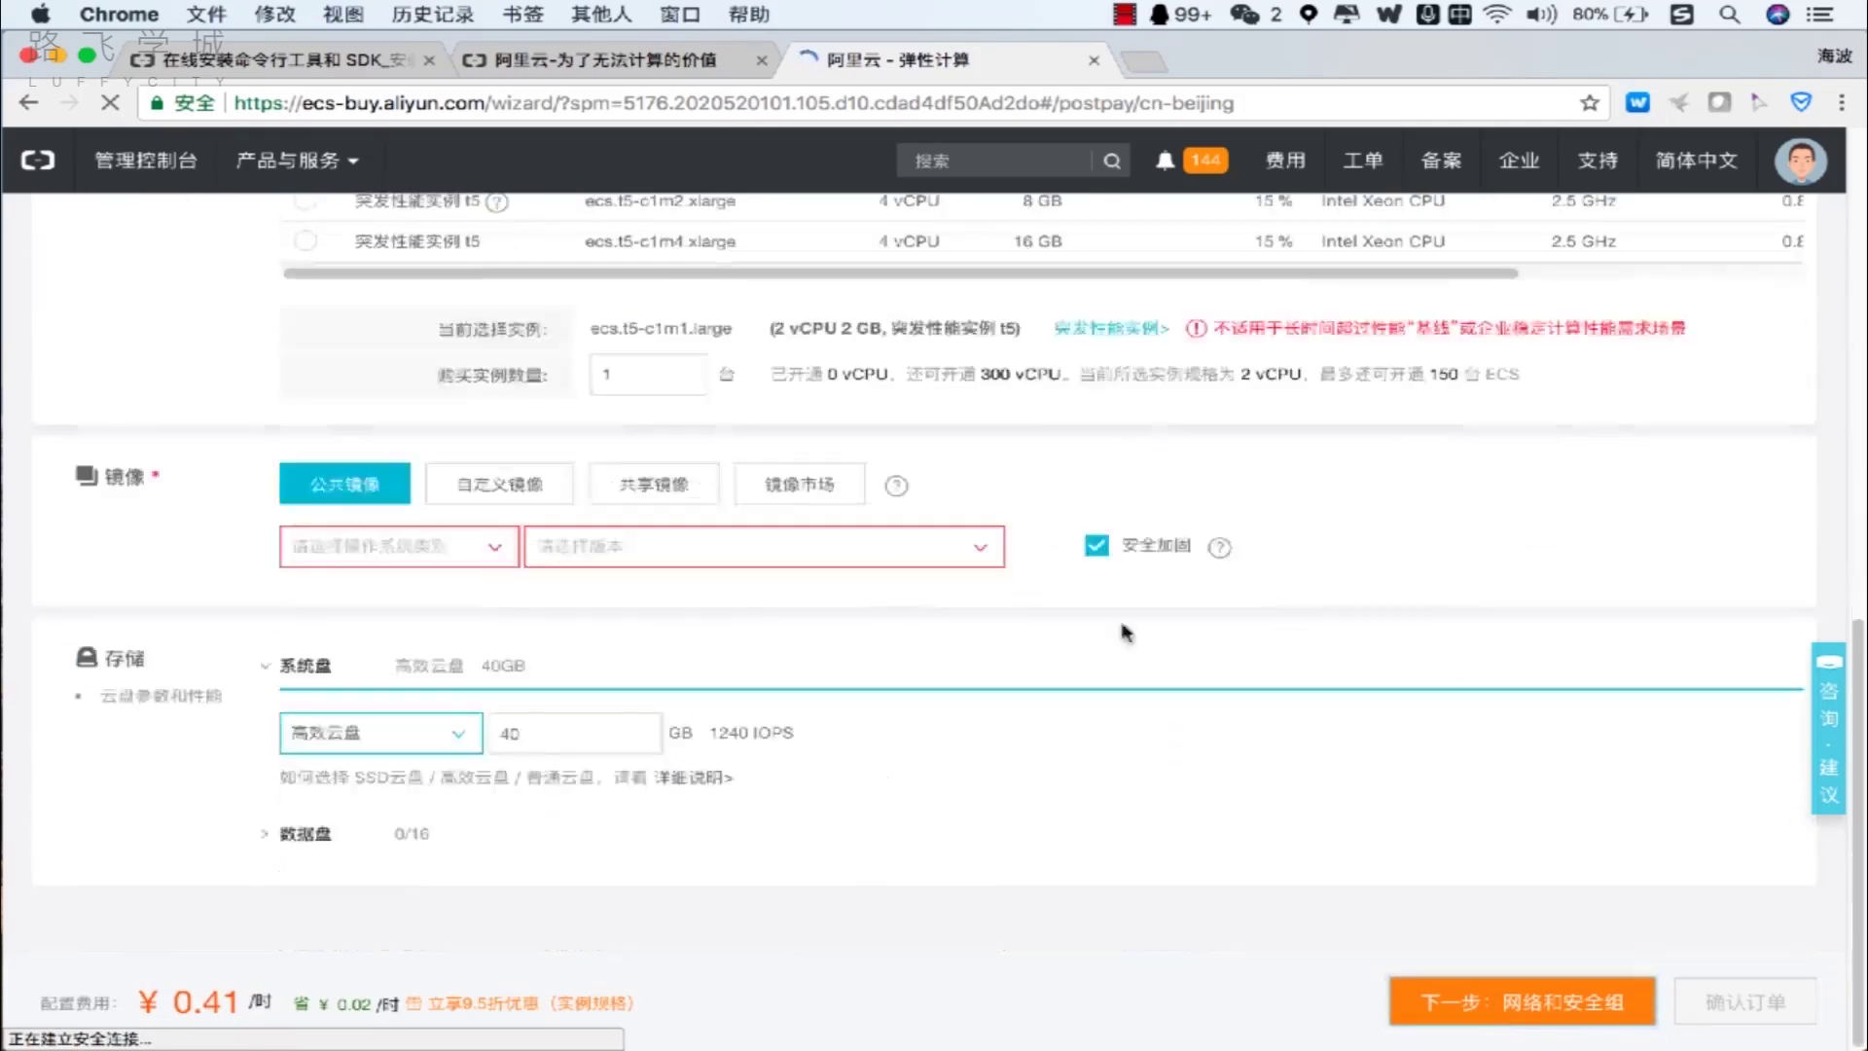
pyautogui.click(445, 556)
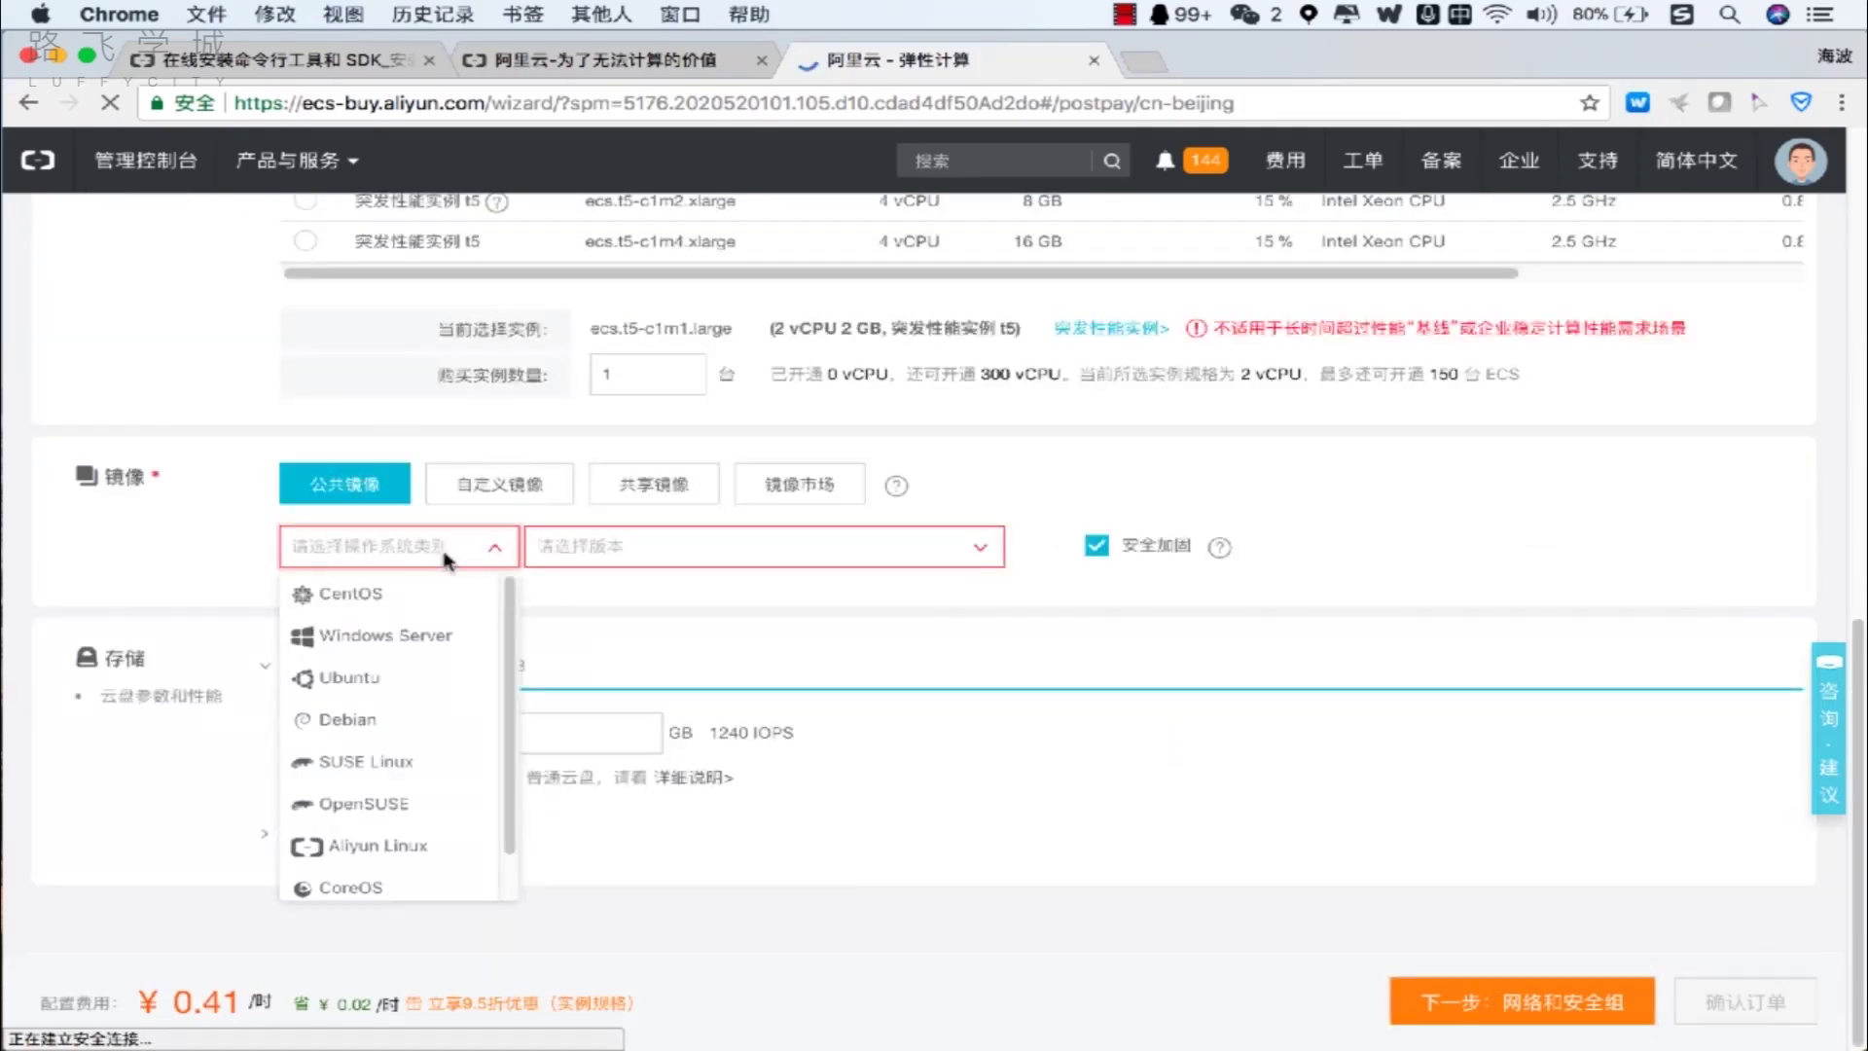
pyautogui.click(471, 595)
pyautogui.click(627, 564)
pyautogui.click(646, 598)
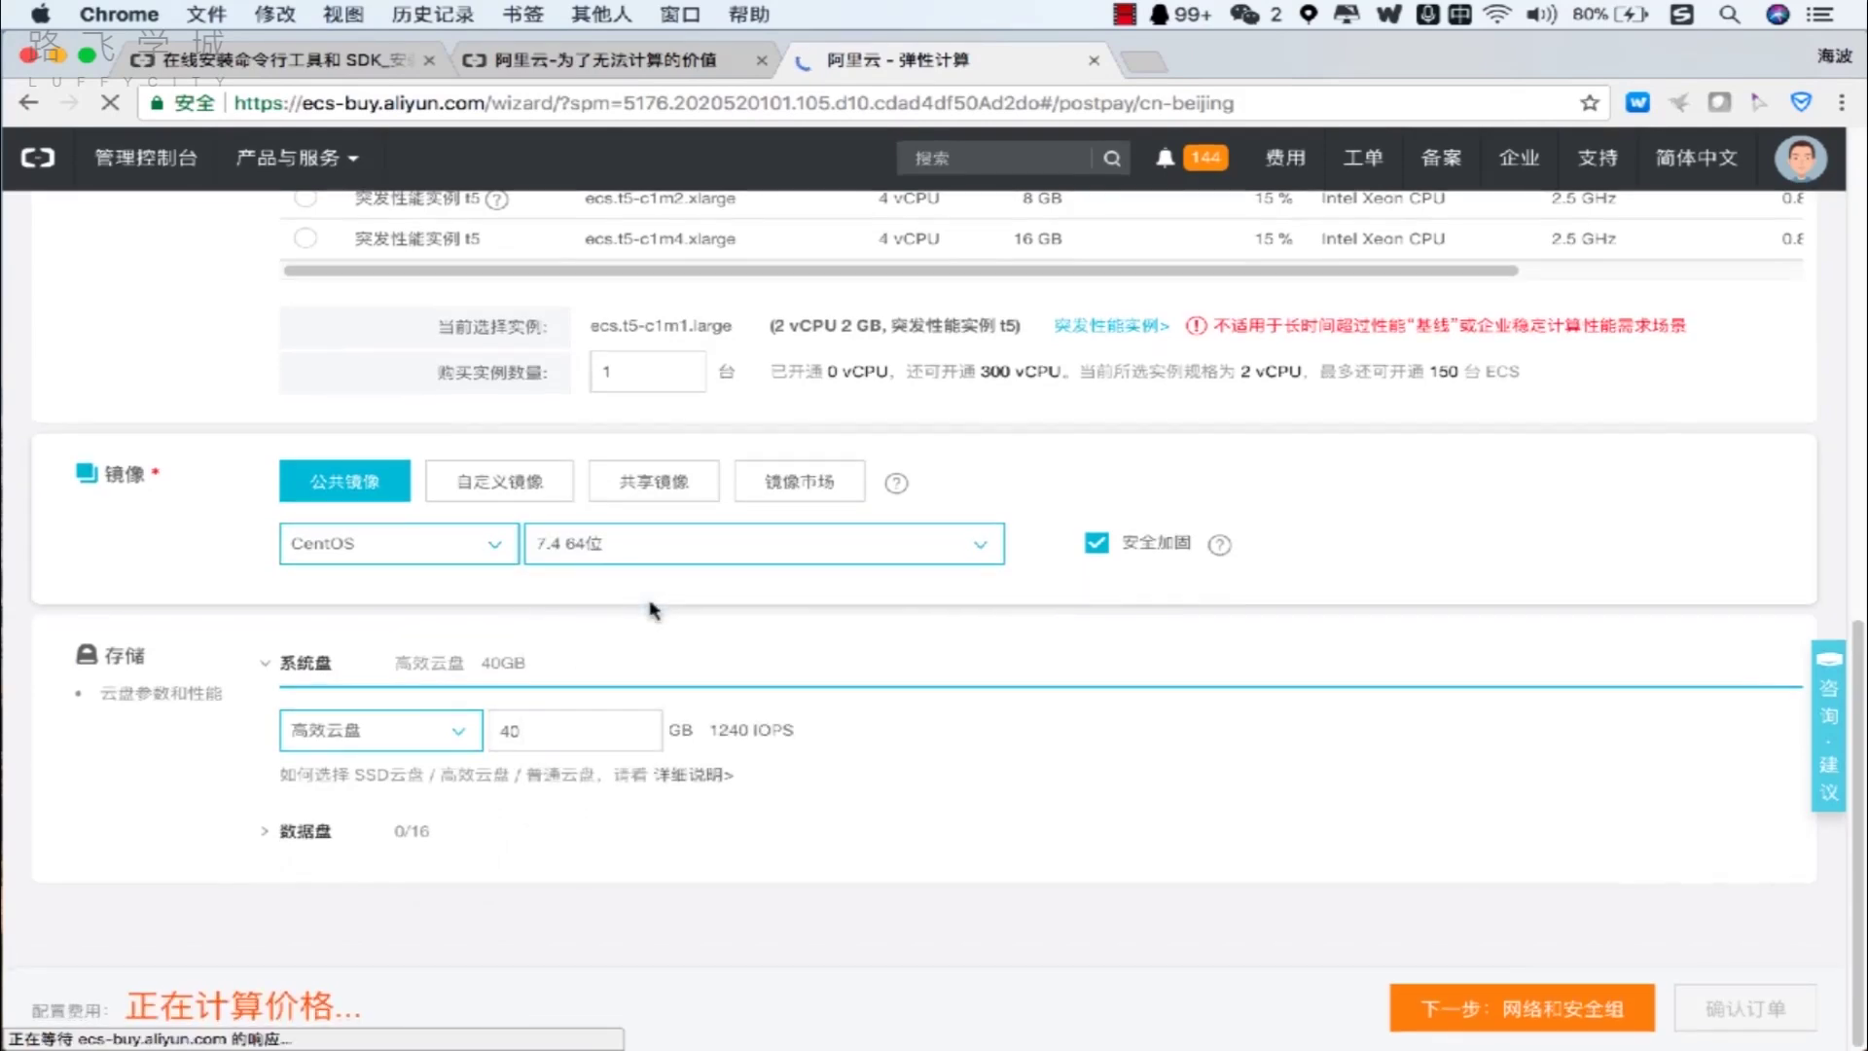
pyautogui.click(1515, 1002)
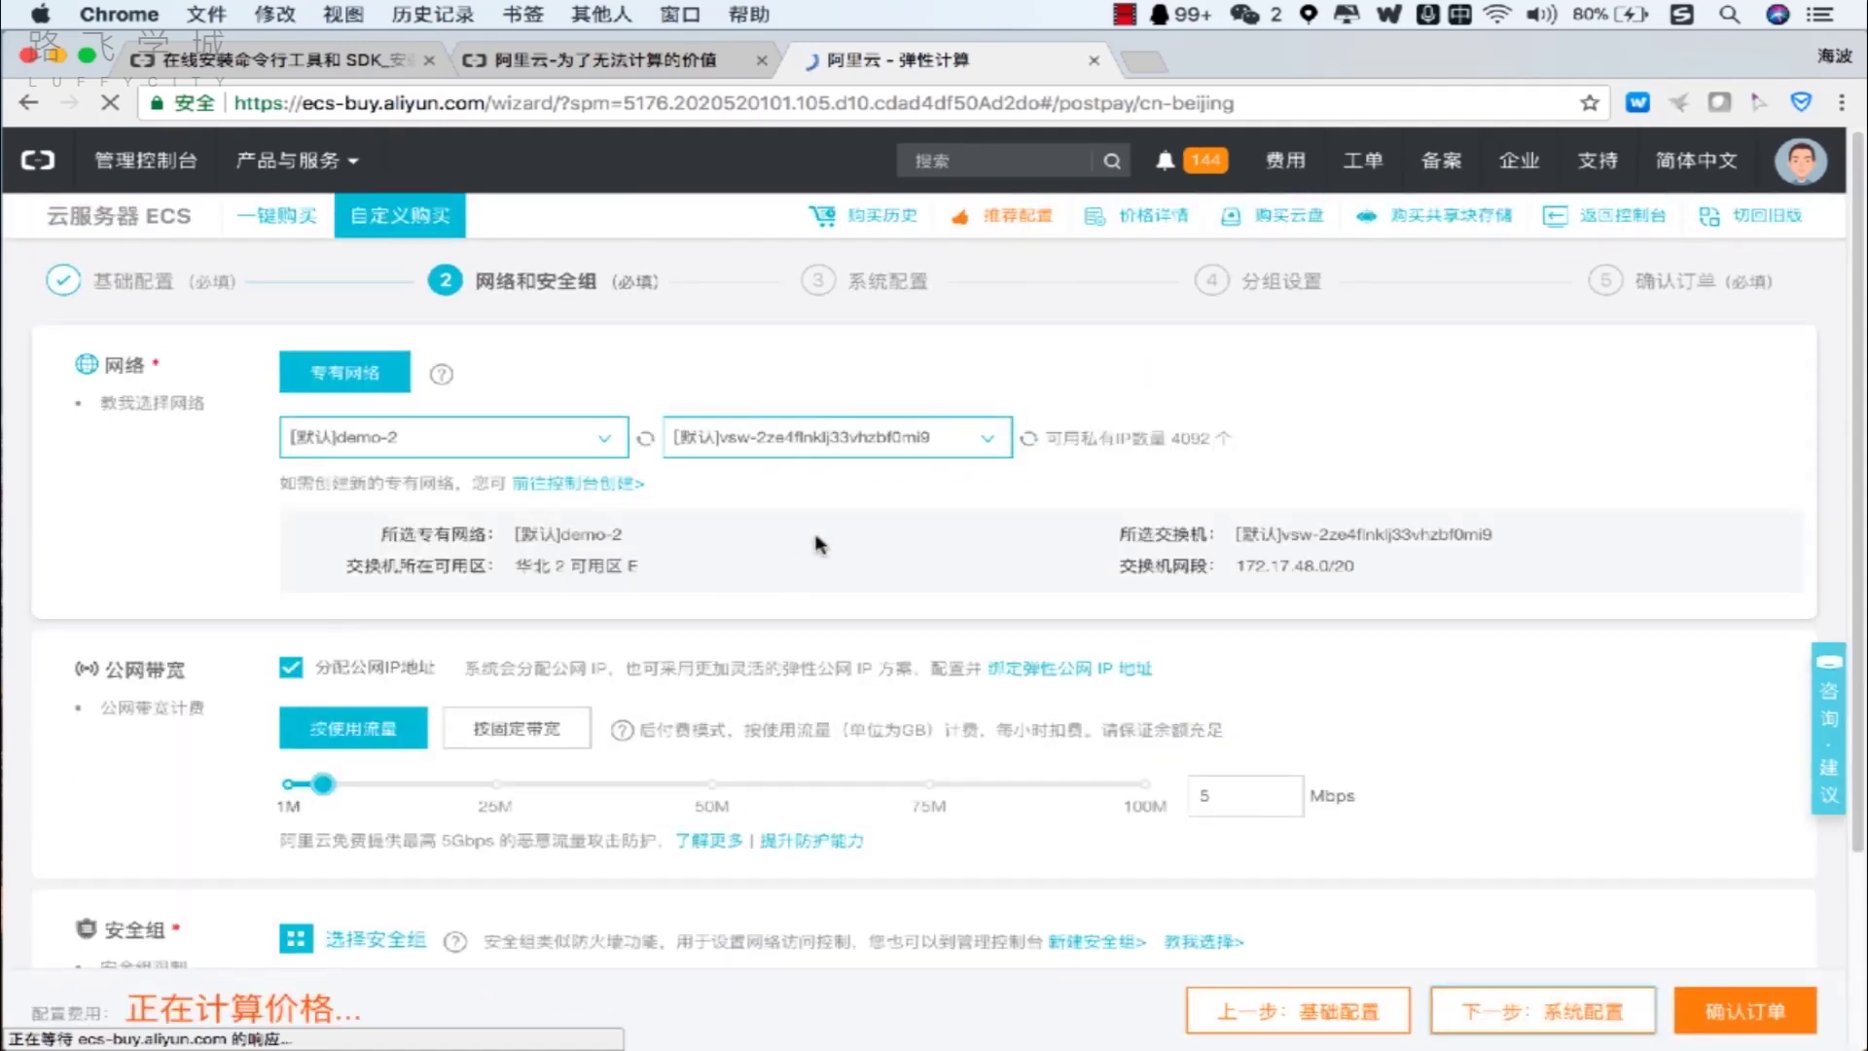
# Assign security group sg-2ze65z6tgmni3pczzu8i after the missing-group reminder, then reach 确认订单.
pyautogui.scroll(-4, 815, 543)
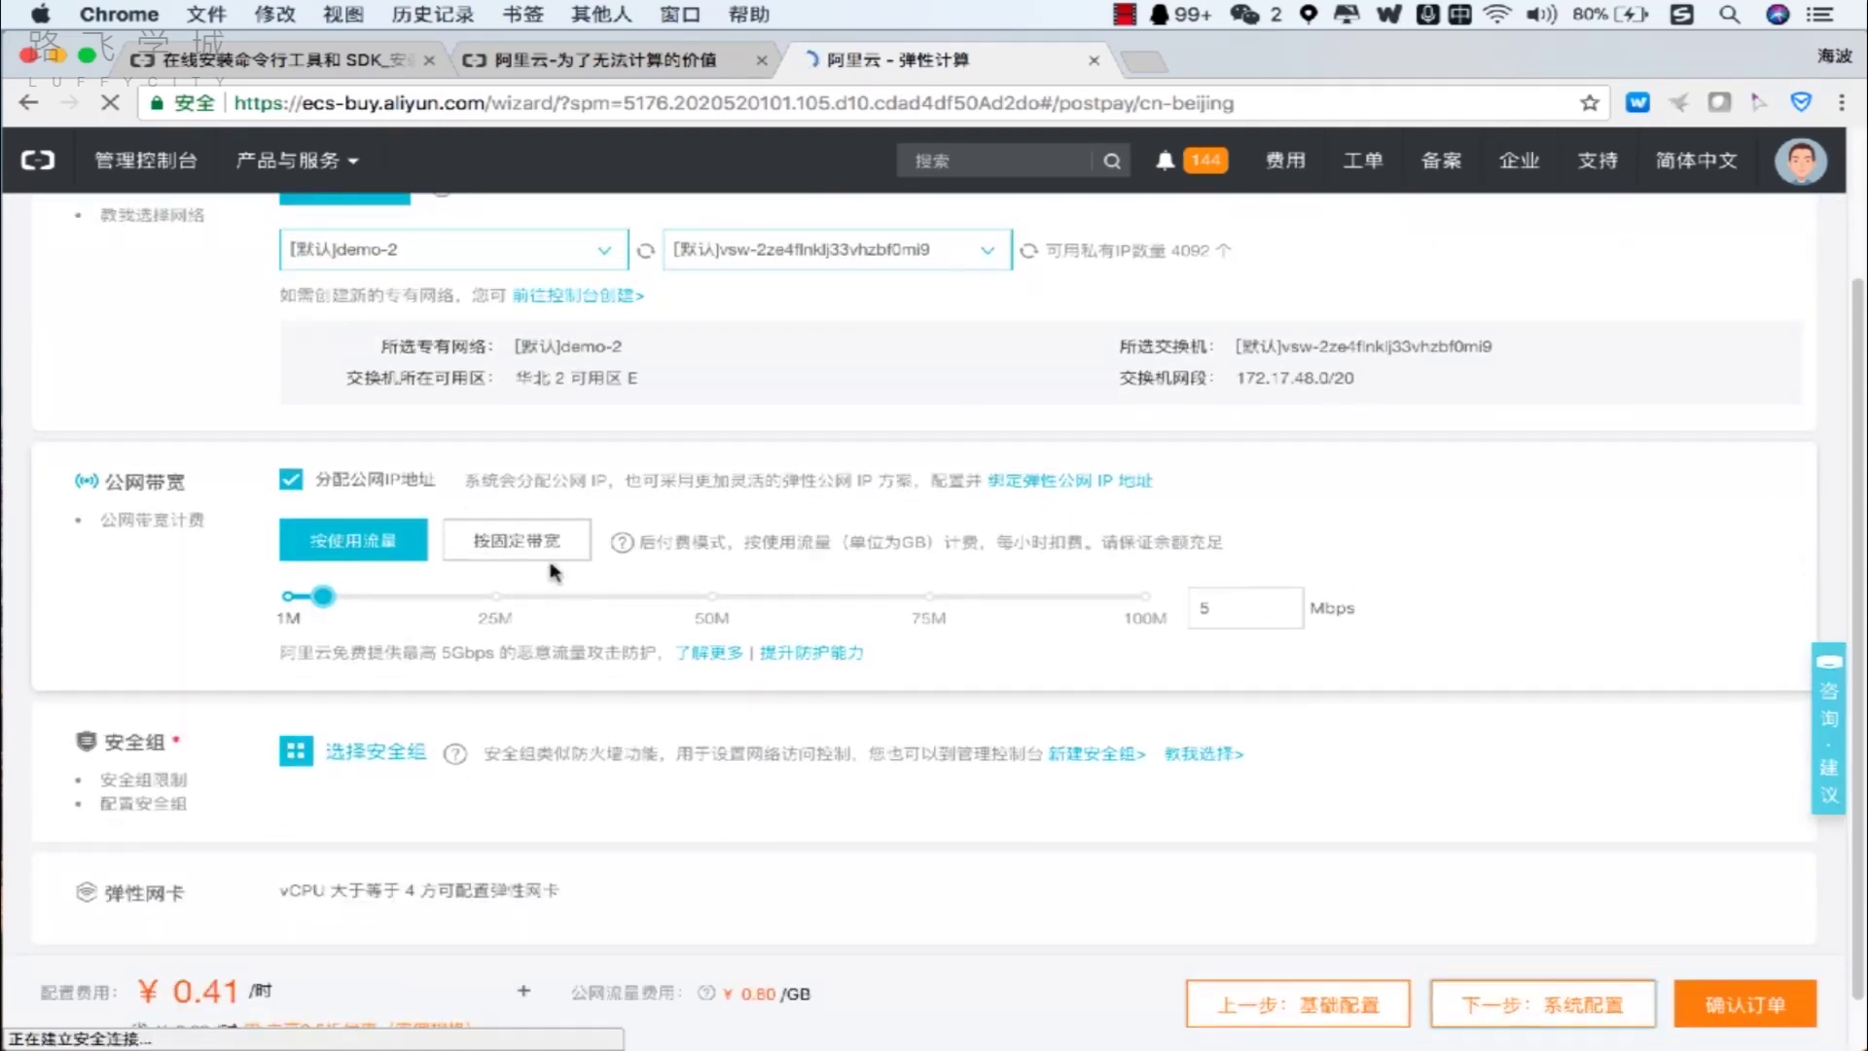
pyautogui.scroll(-2, 552, 571)
pyautogui.click(1799, 1023)
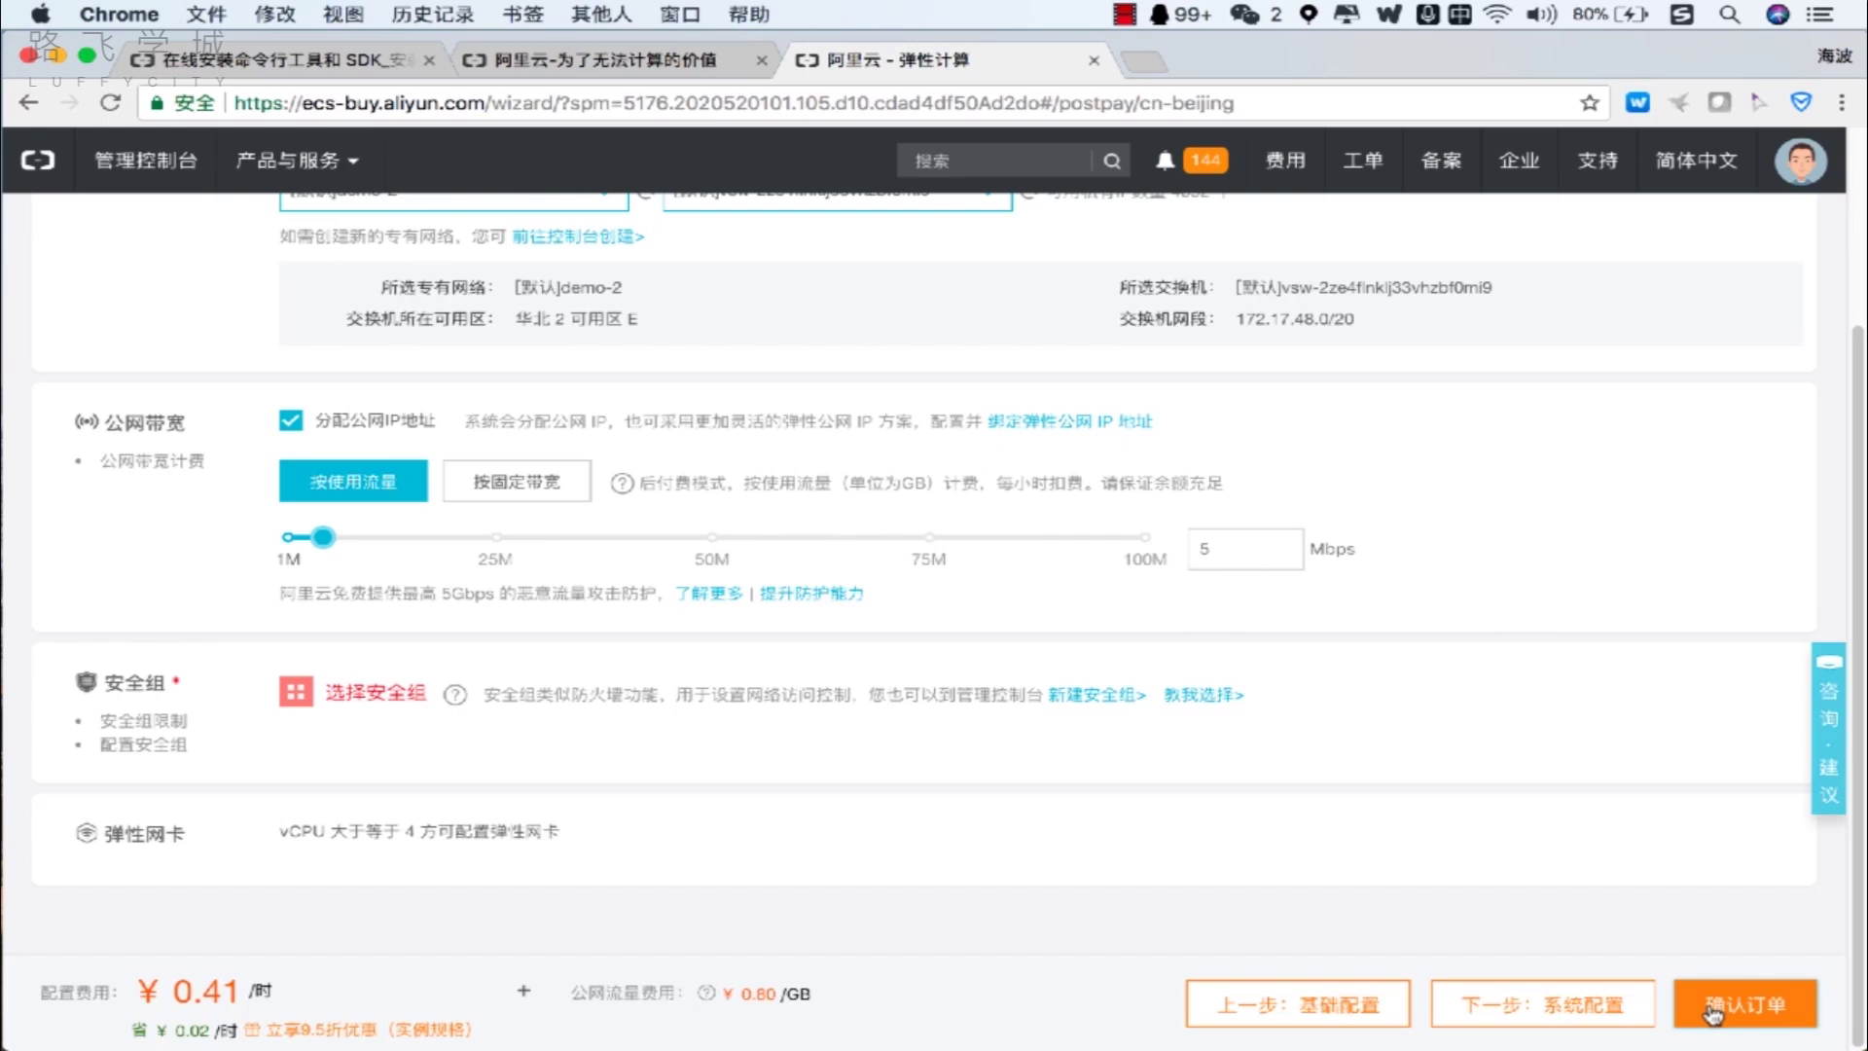
pyautogui.click(1712, 1012)
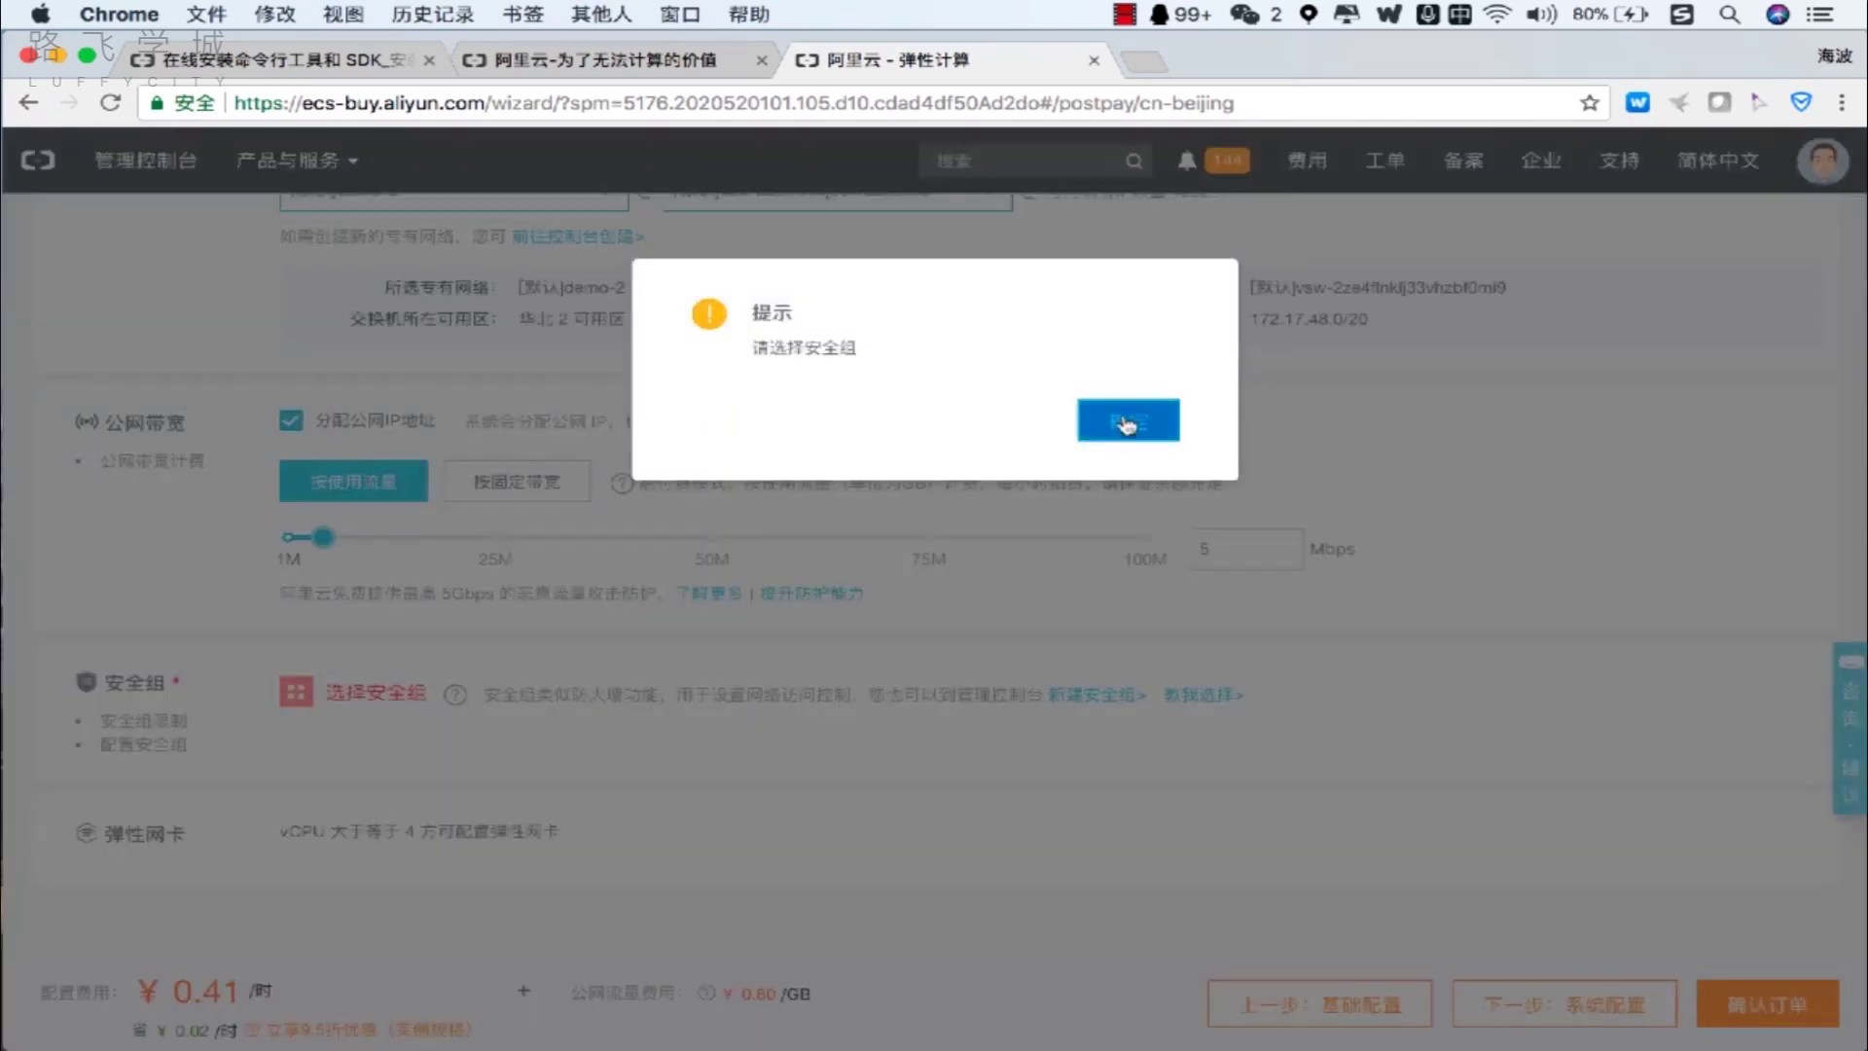
pyautogui.click(1126, 421)
pyautogui.scroll(3, 792, 435)
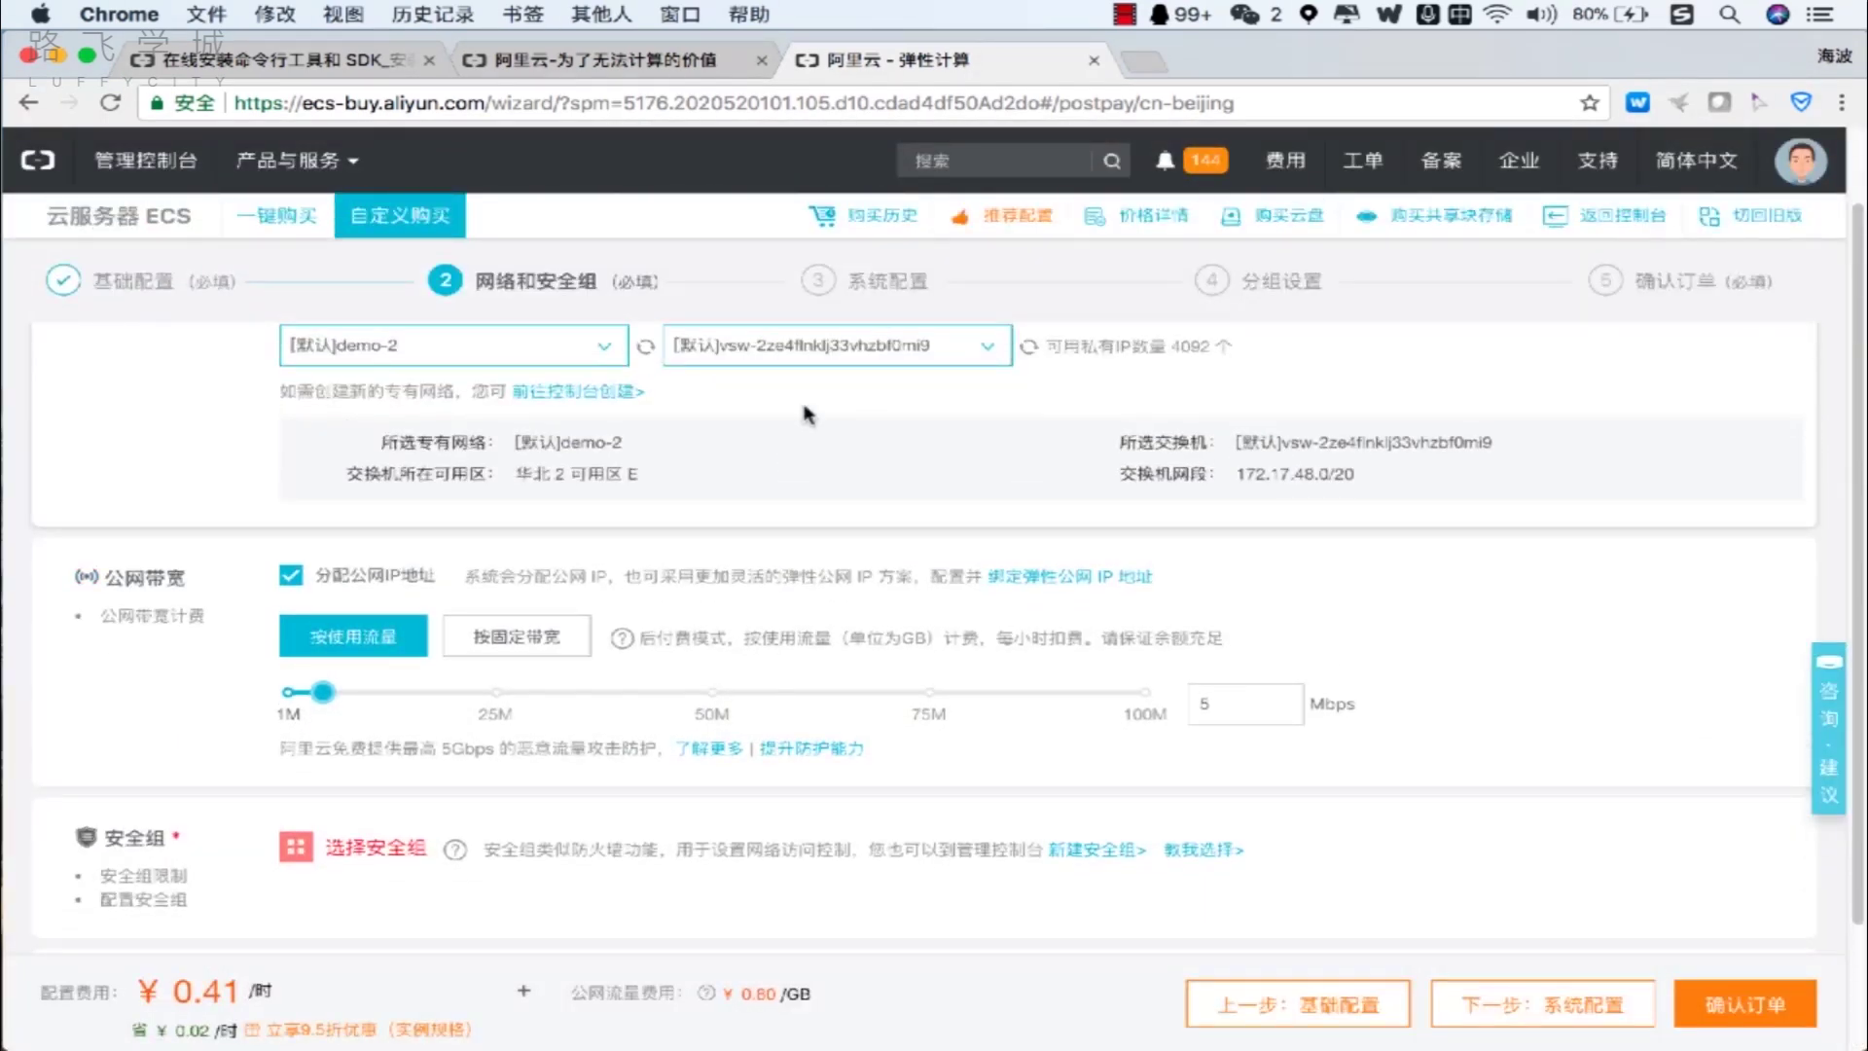
pyautogui.click(360, 846)
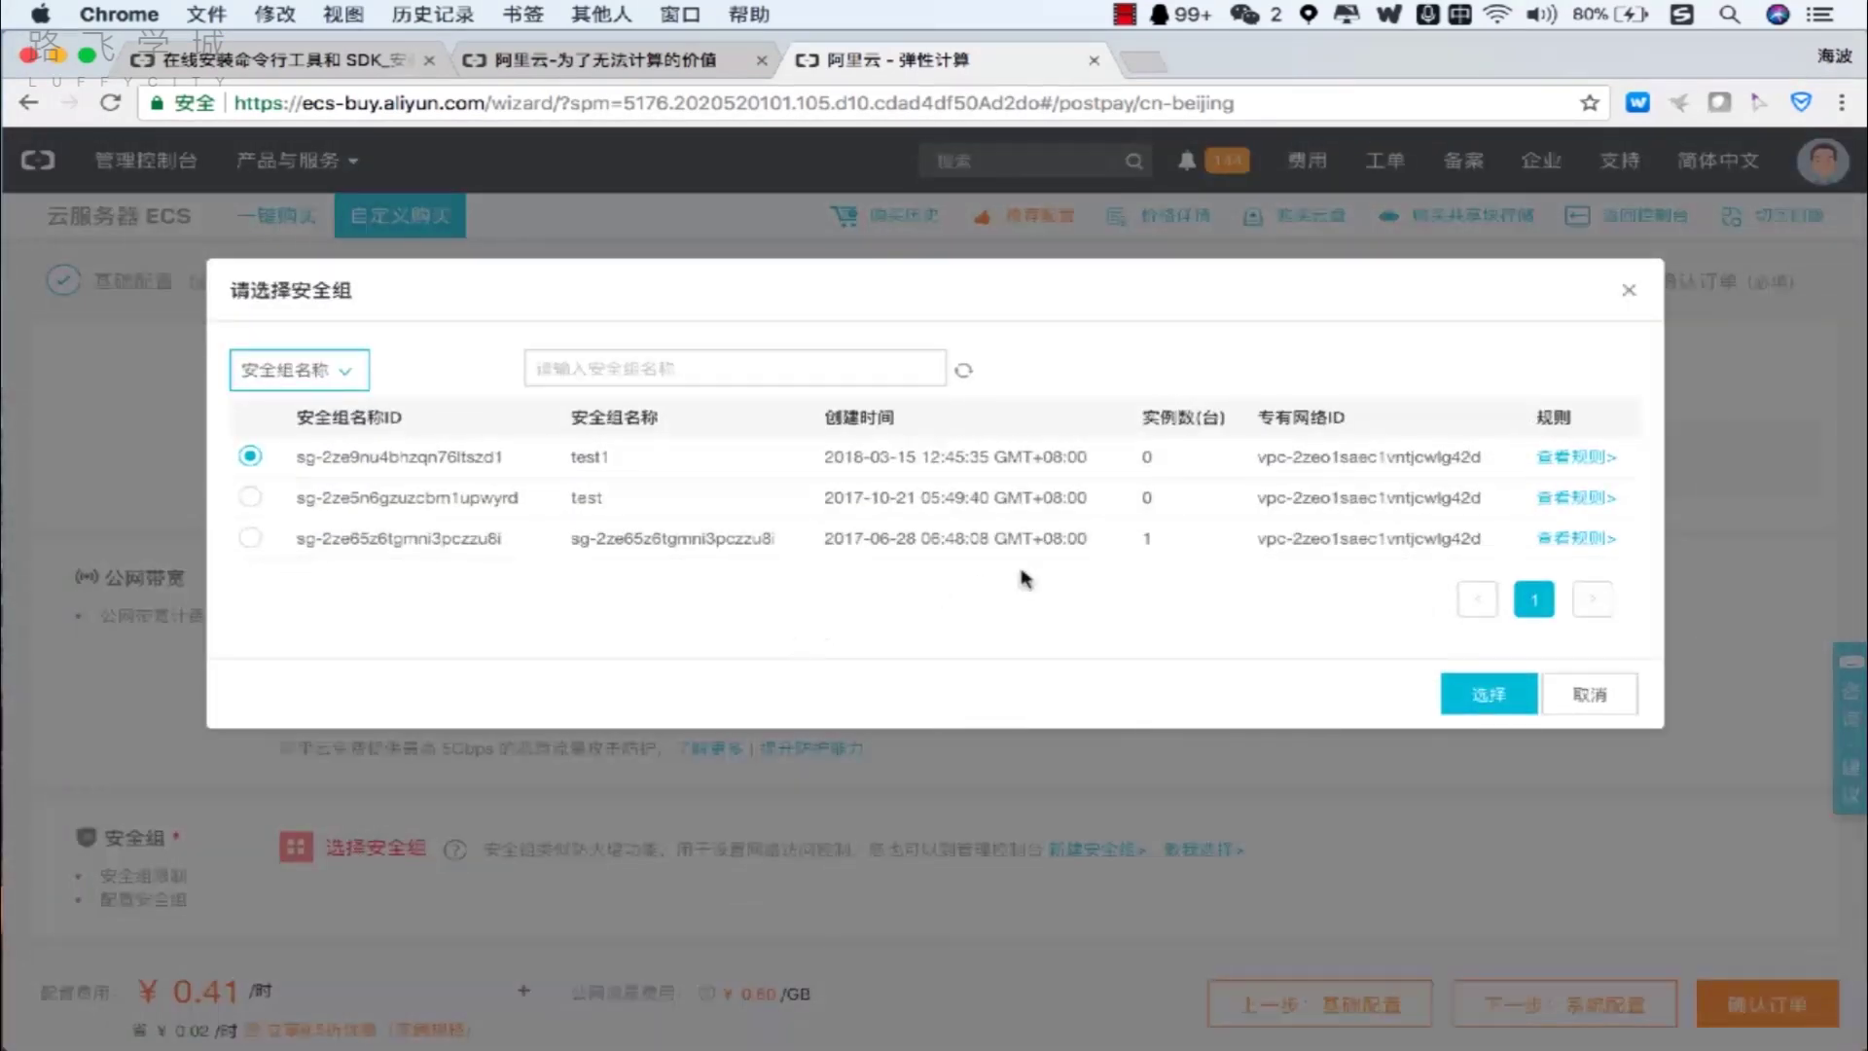
pyautogui.click(249, 537)
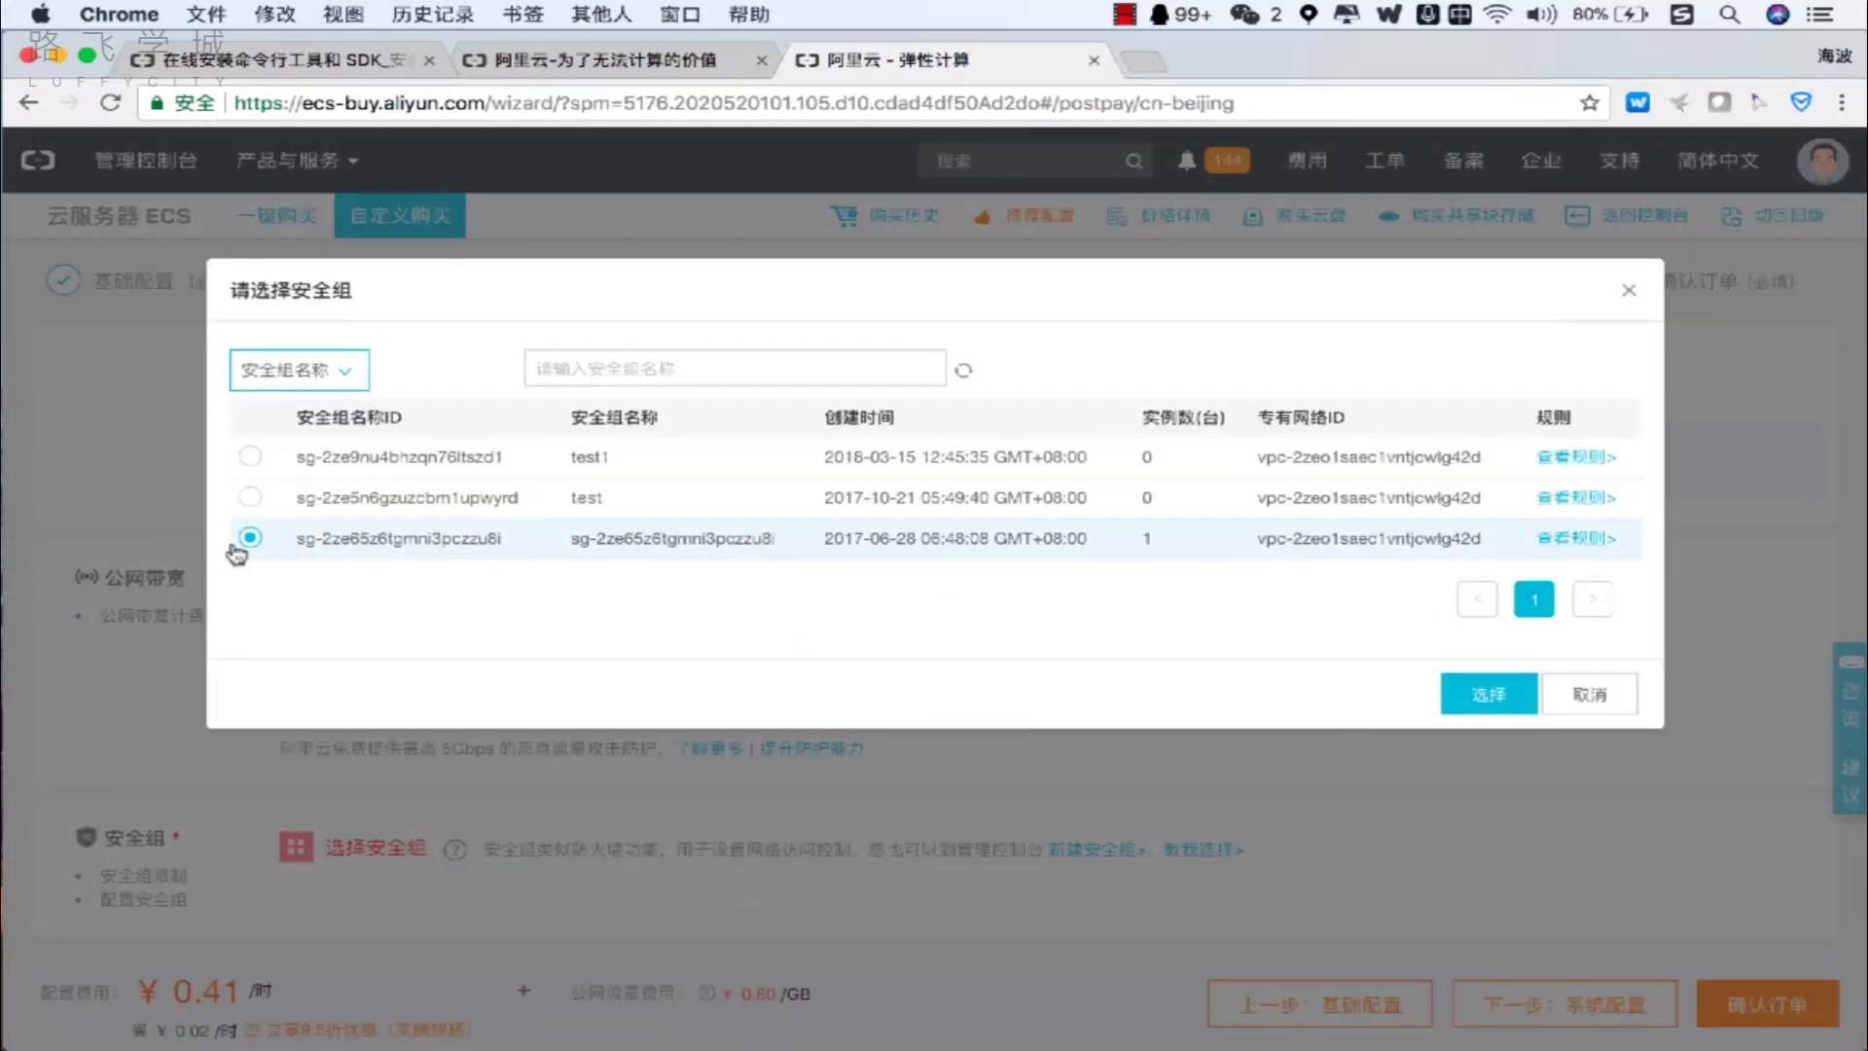
pyautogui.click(1512, 696)
pyautogui.scroll(-3, 1551, 762)
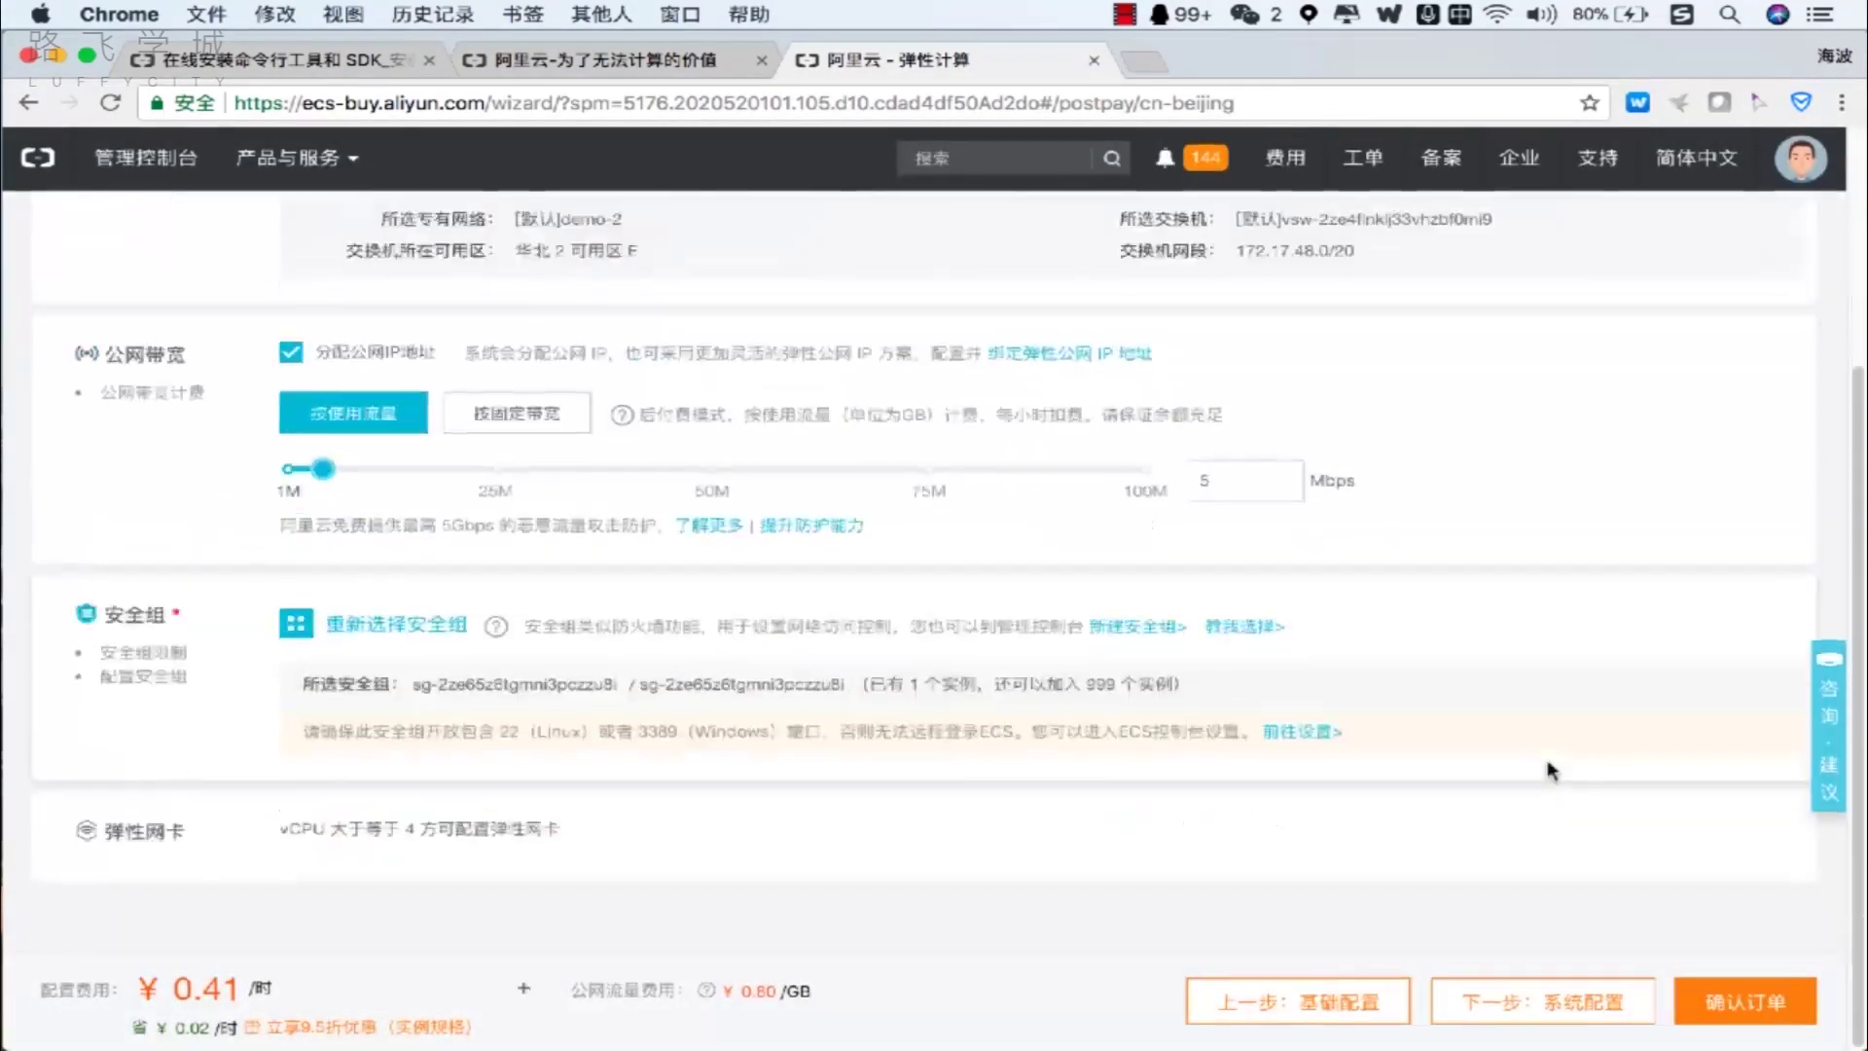
pyautogui.click(1718, 1012)
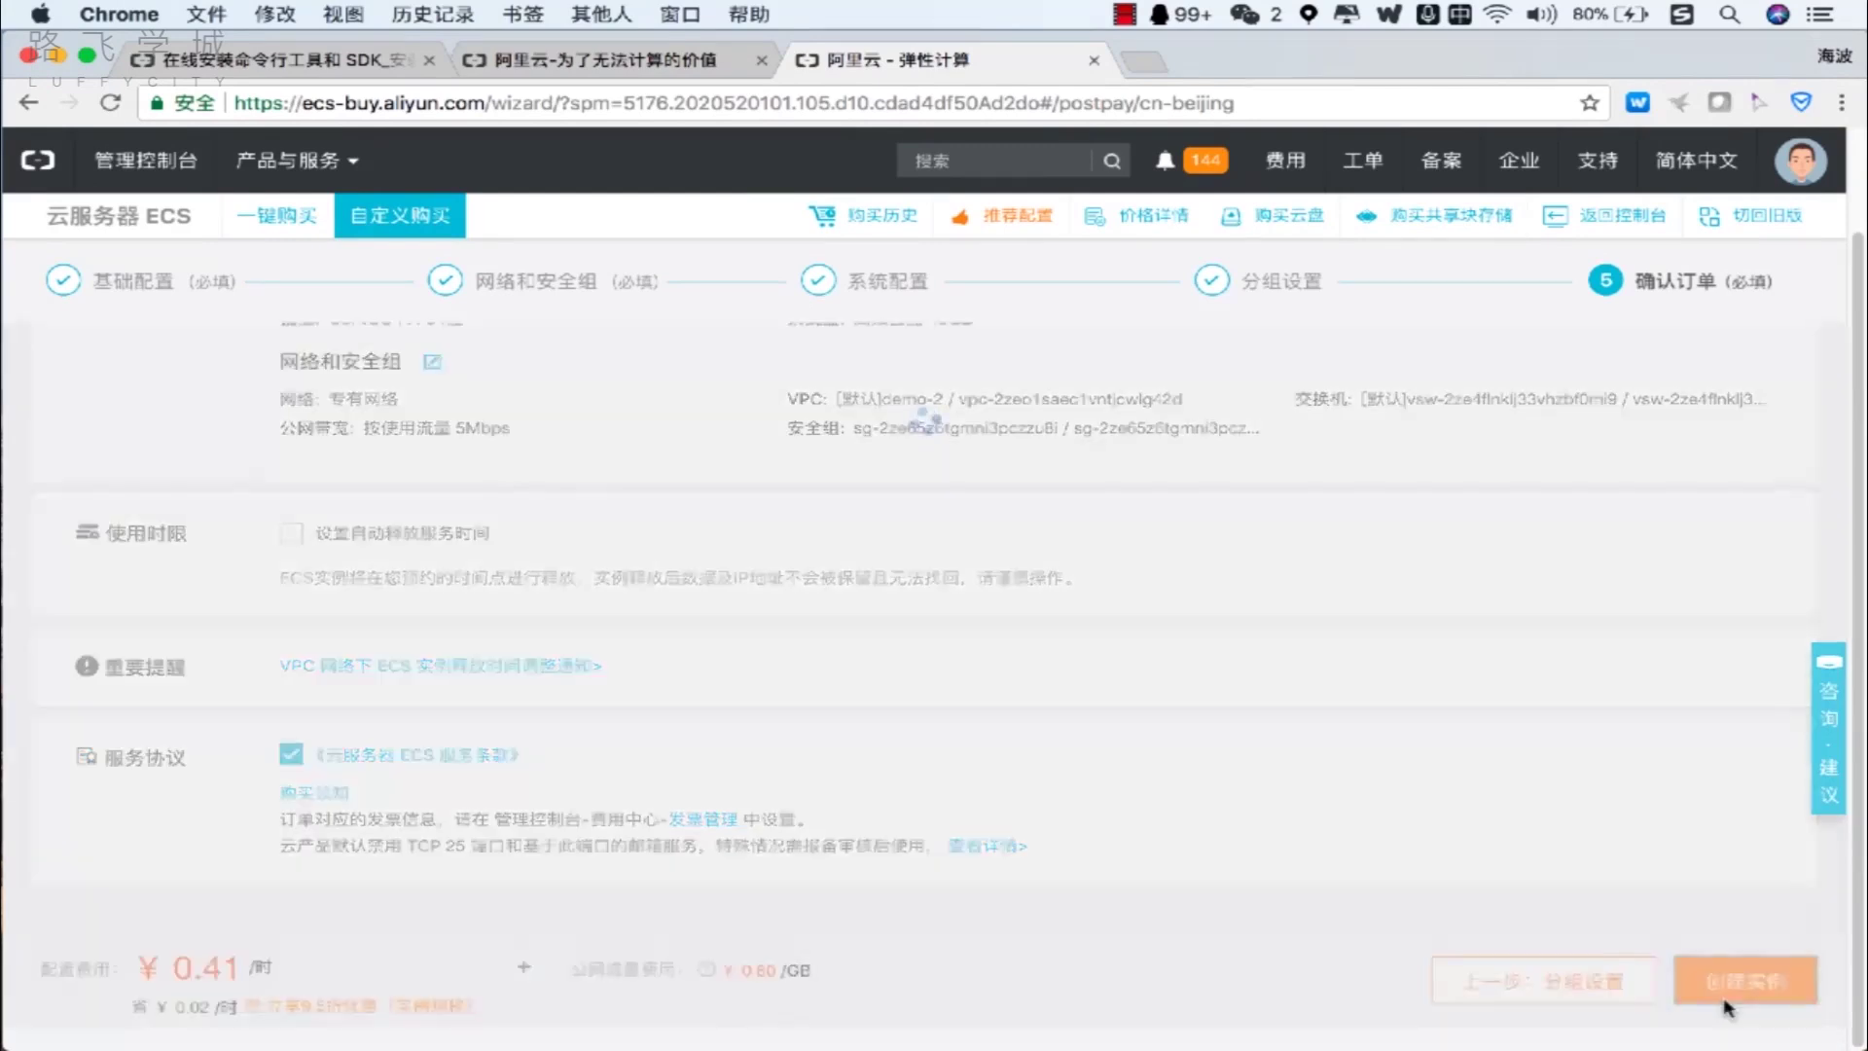
# Create the instance, refresh the Beijing instance list, and choose 更多 > 启动 on it.
pyautogui.click(1726, 1009)
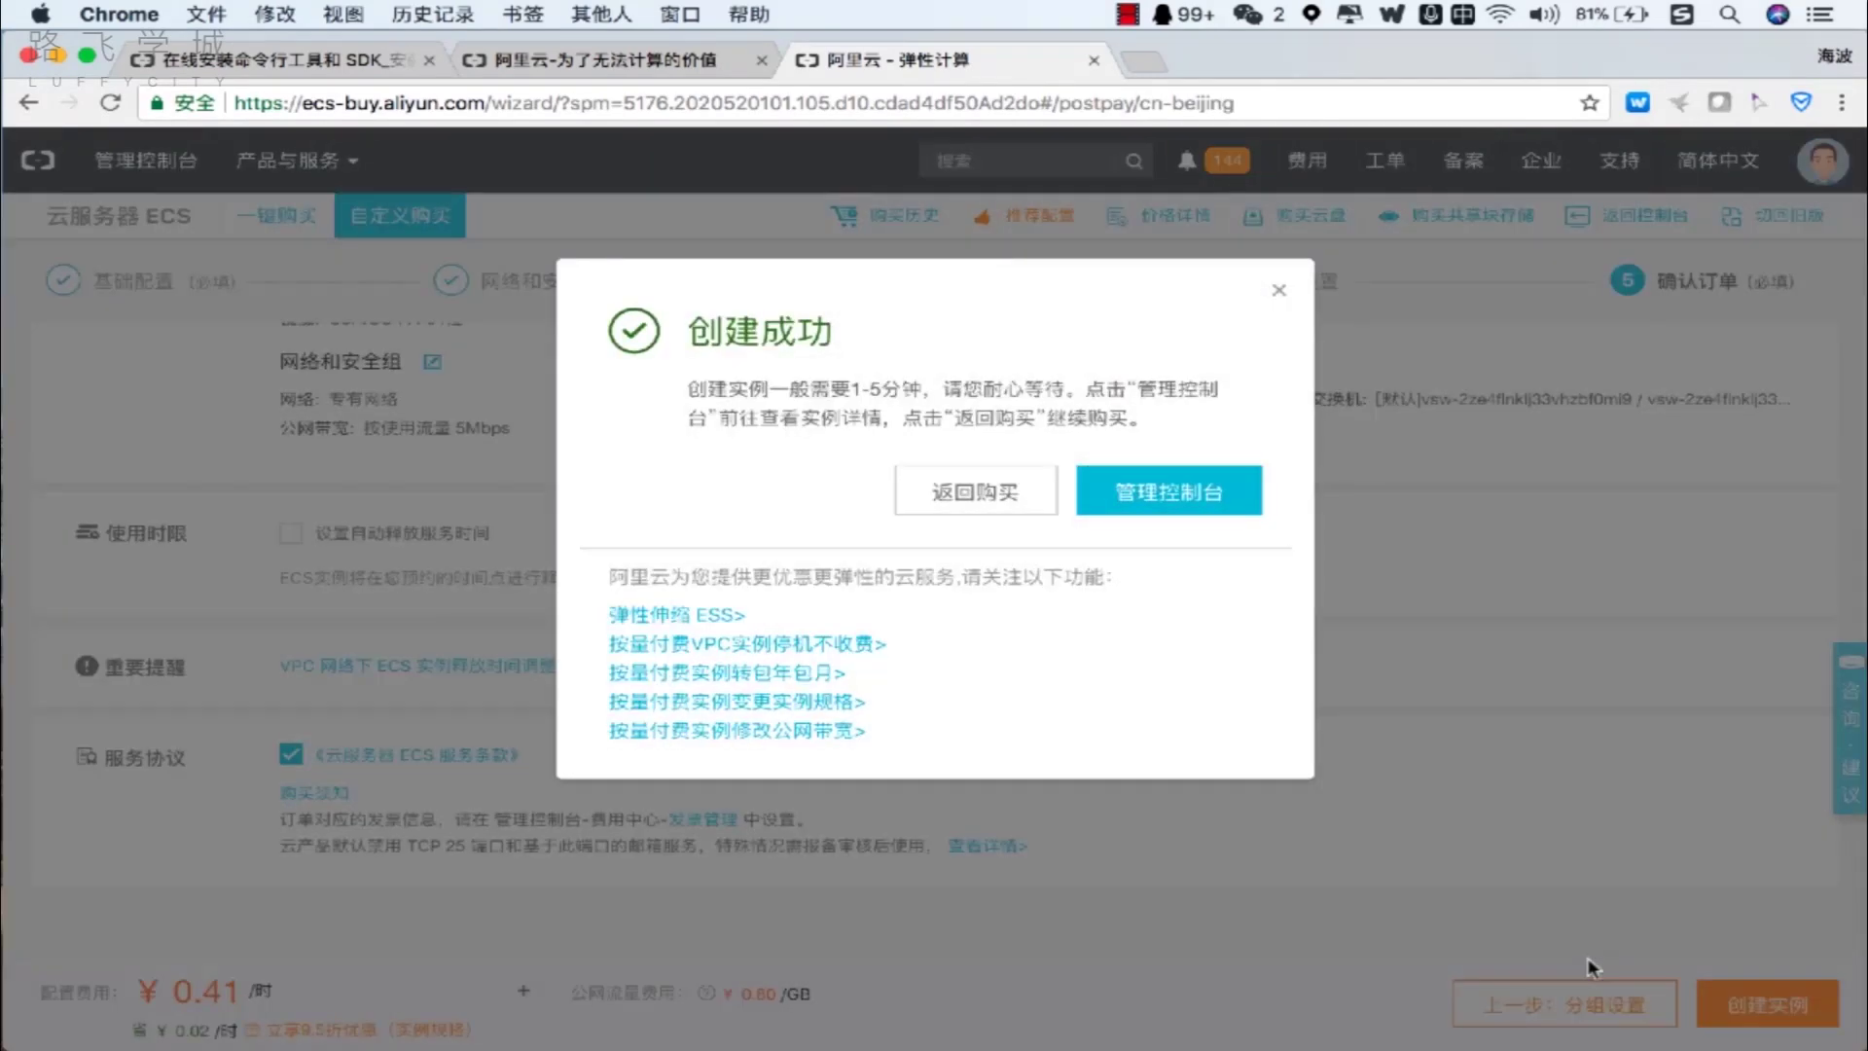
pyautogui.click(1179, 506)
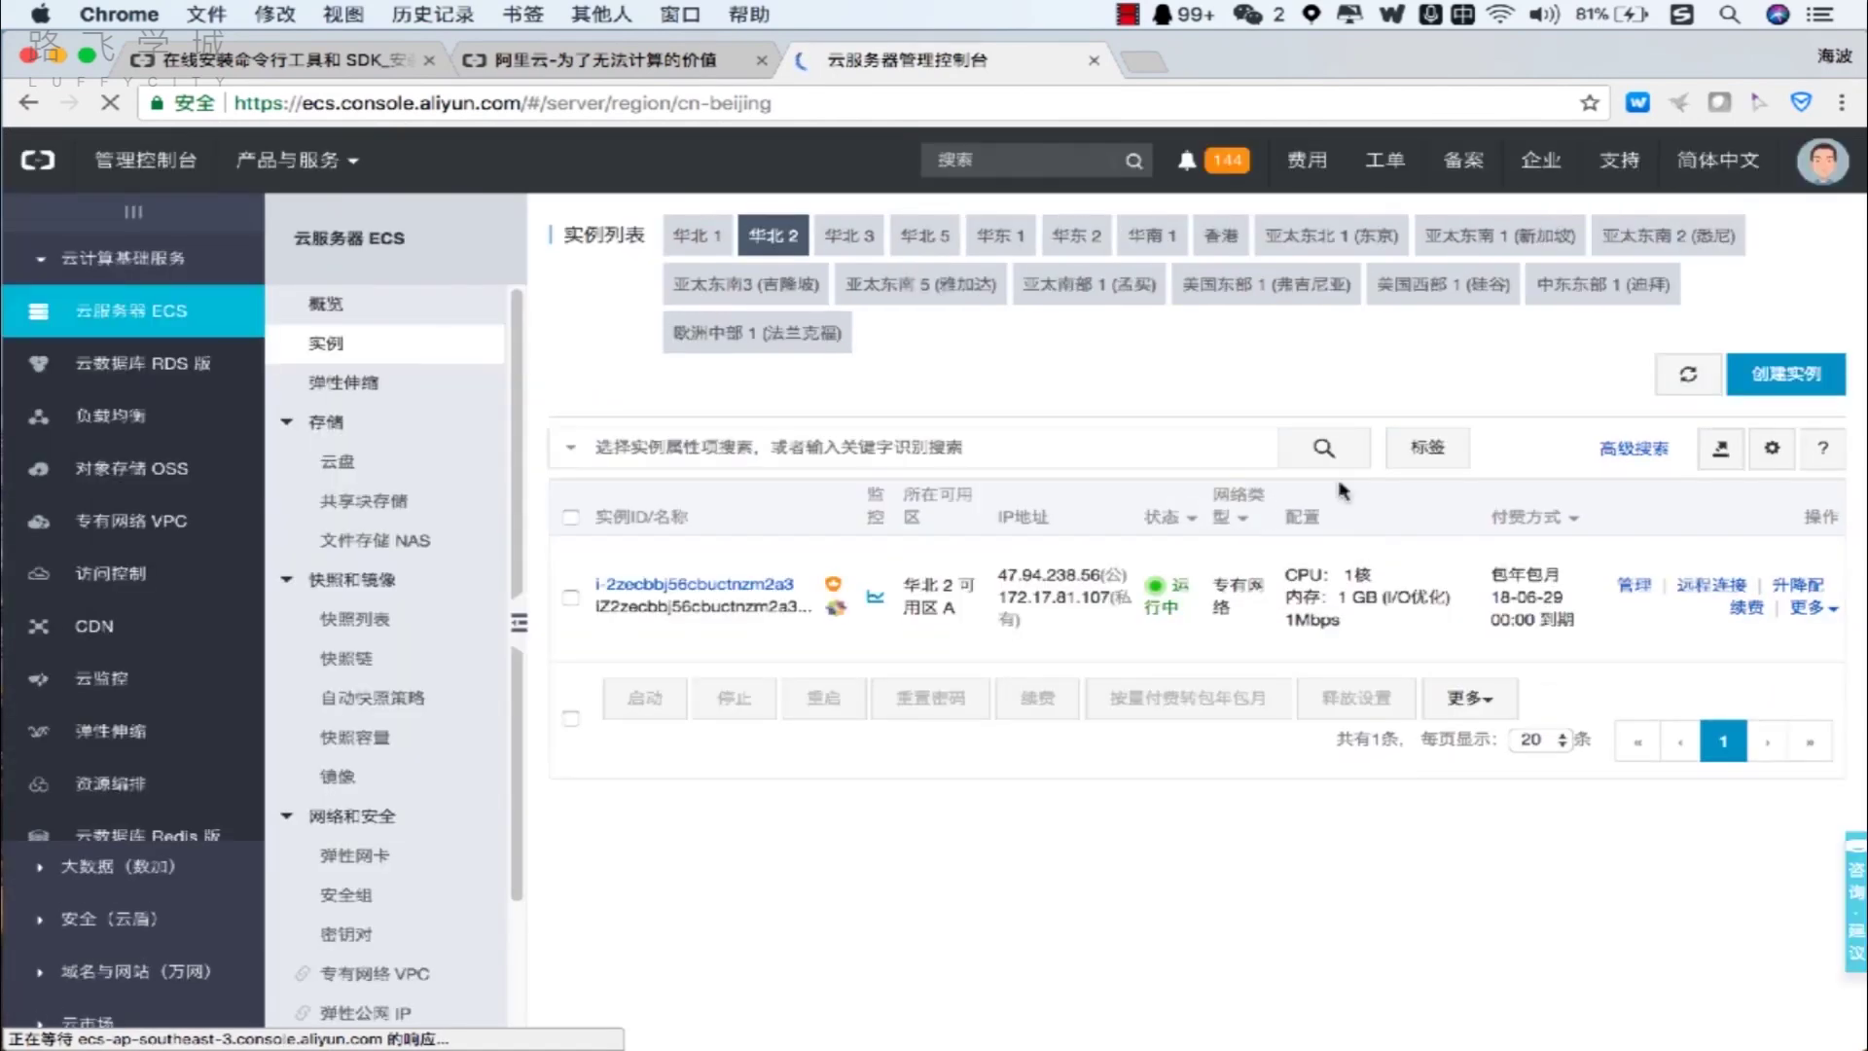
pyautogui.click(1657, 394)
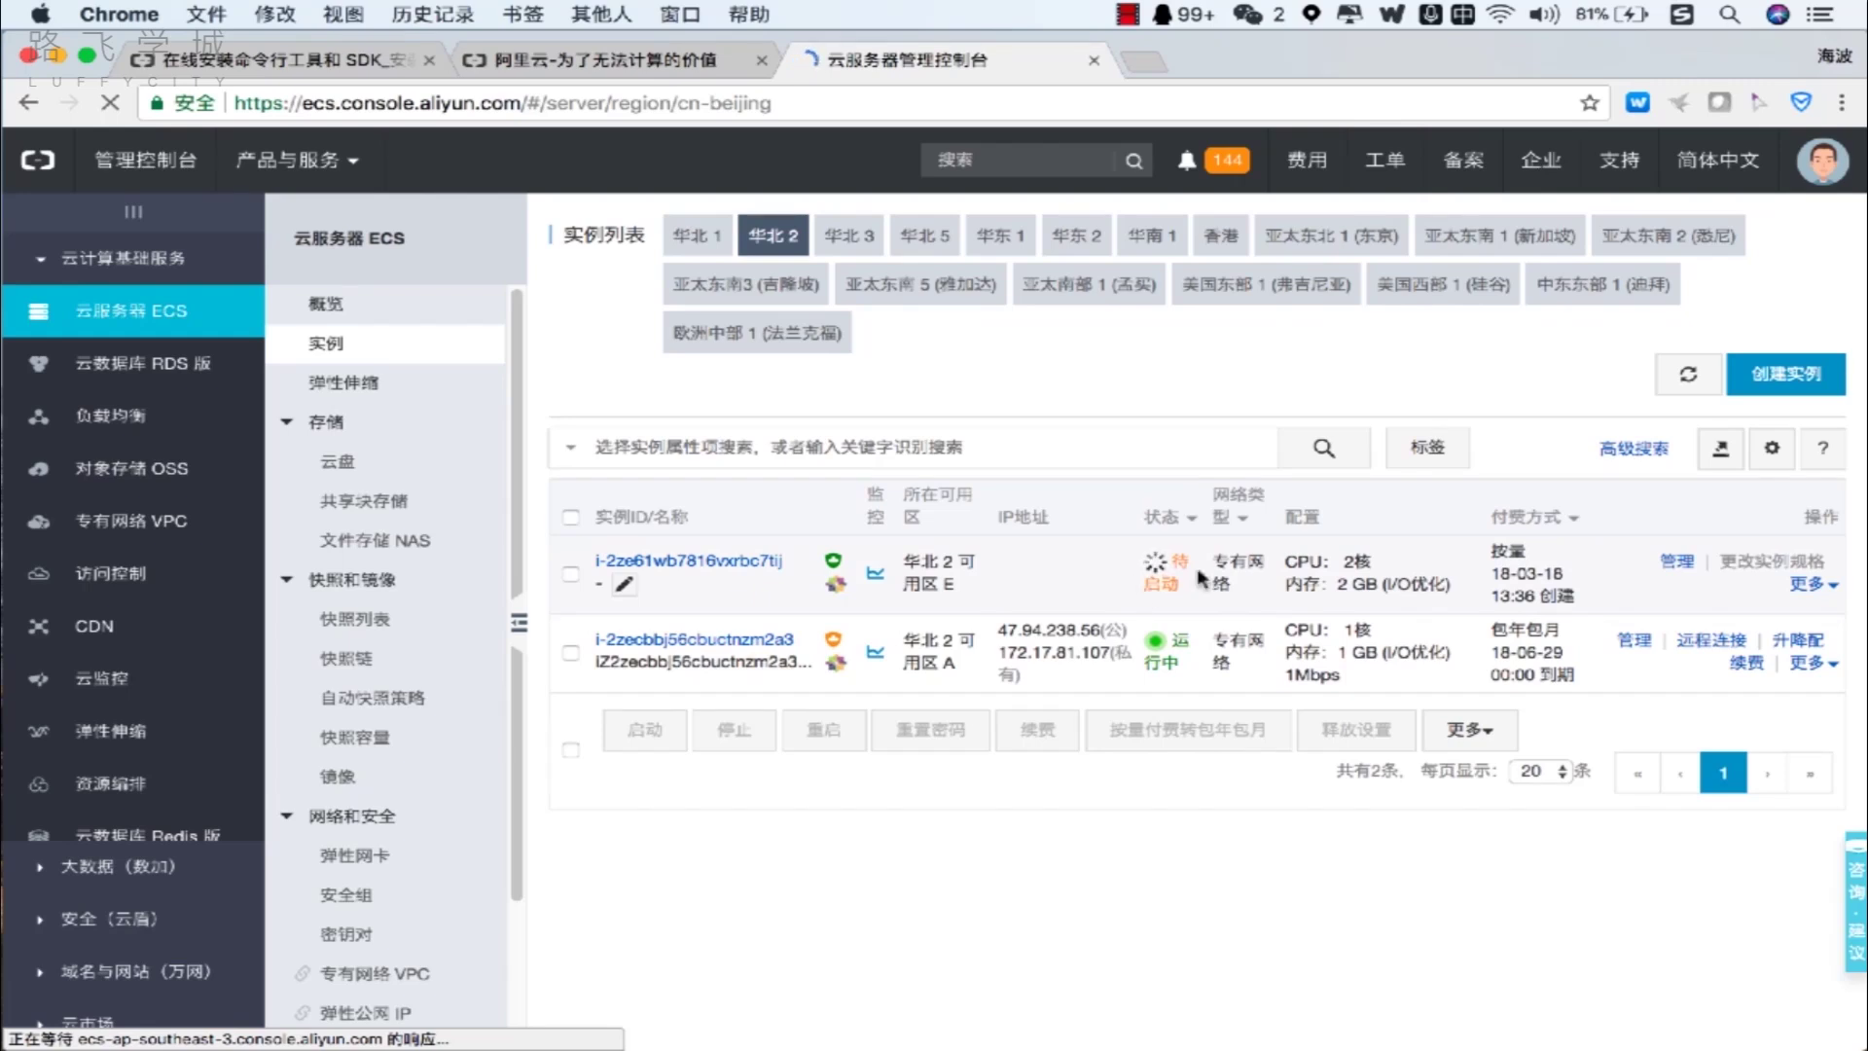
pyautogui.click(1691, 385)
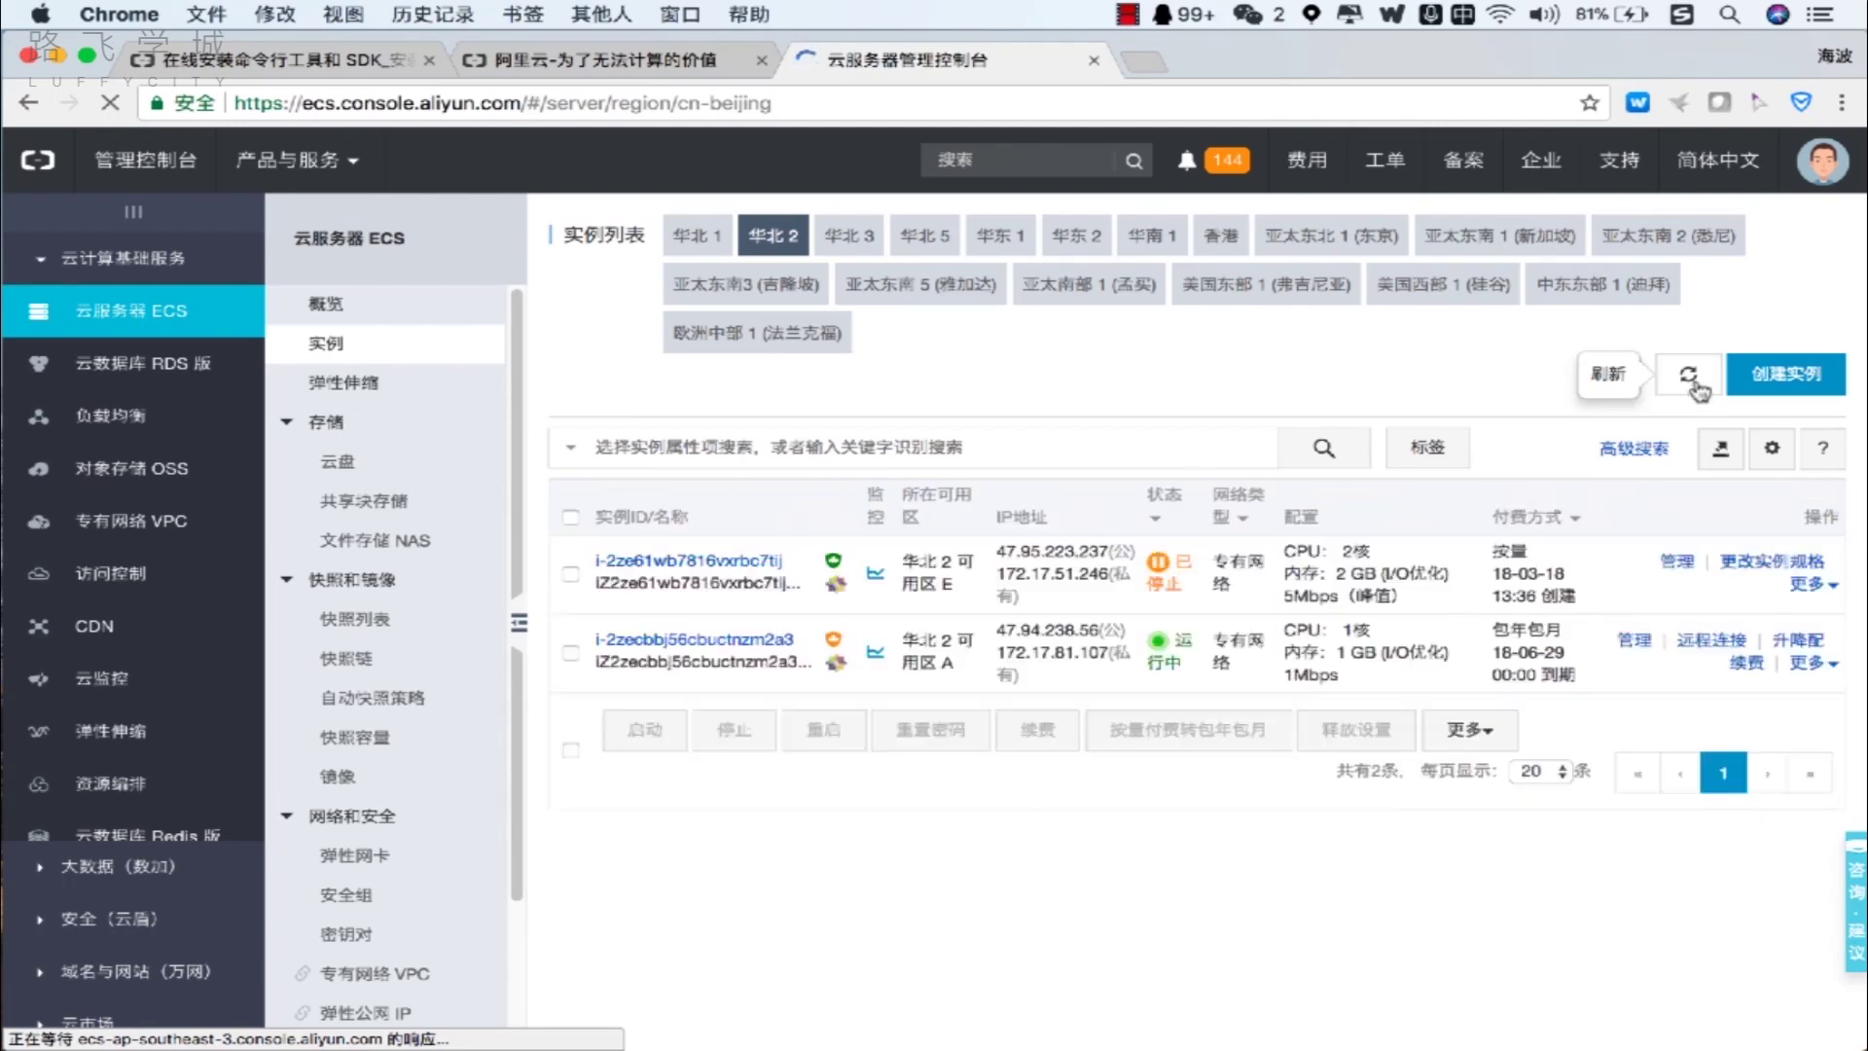
pyautogui.click(1805, 584)
pyautogui.click(1735, 627)
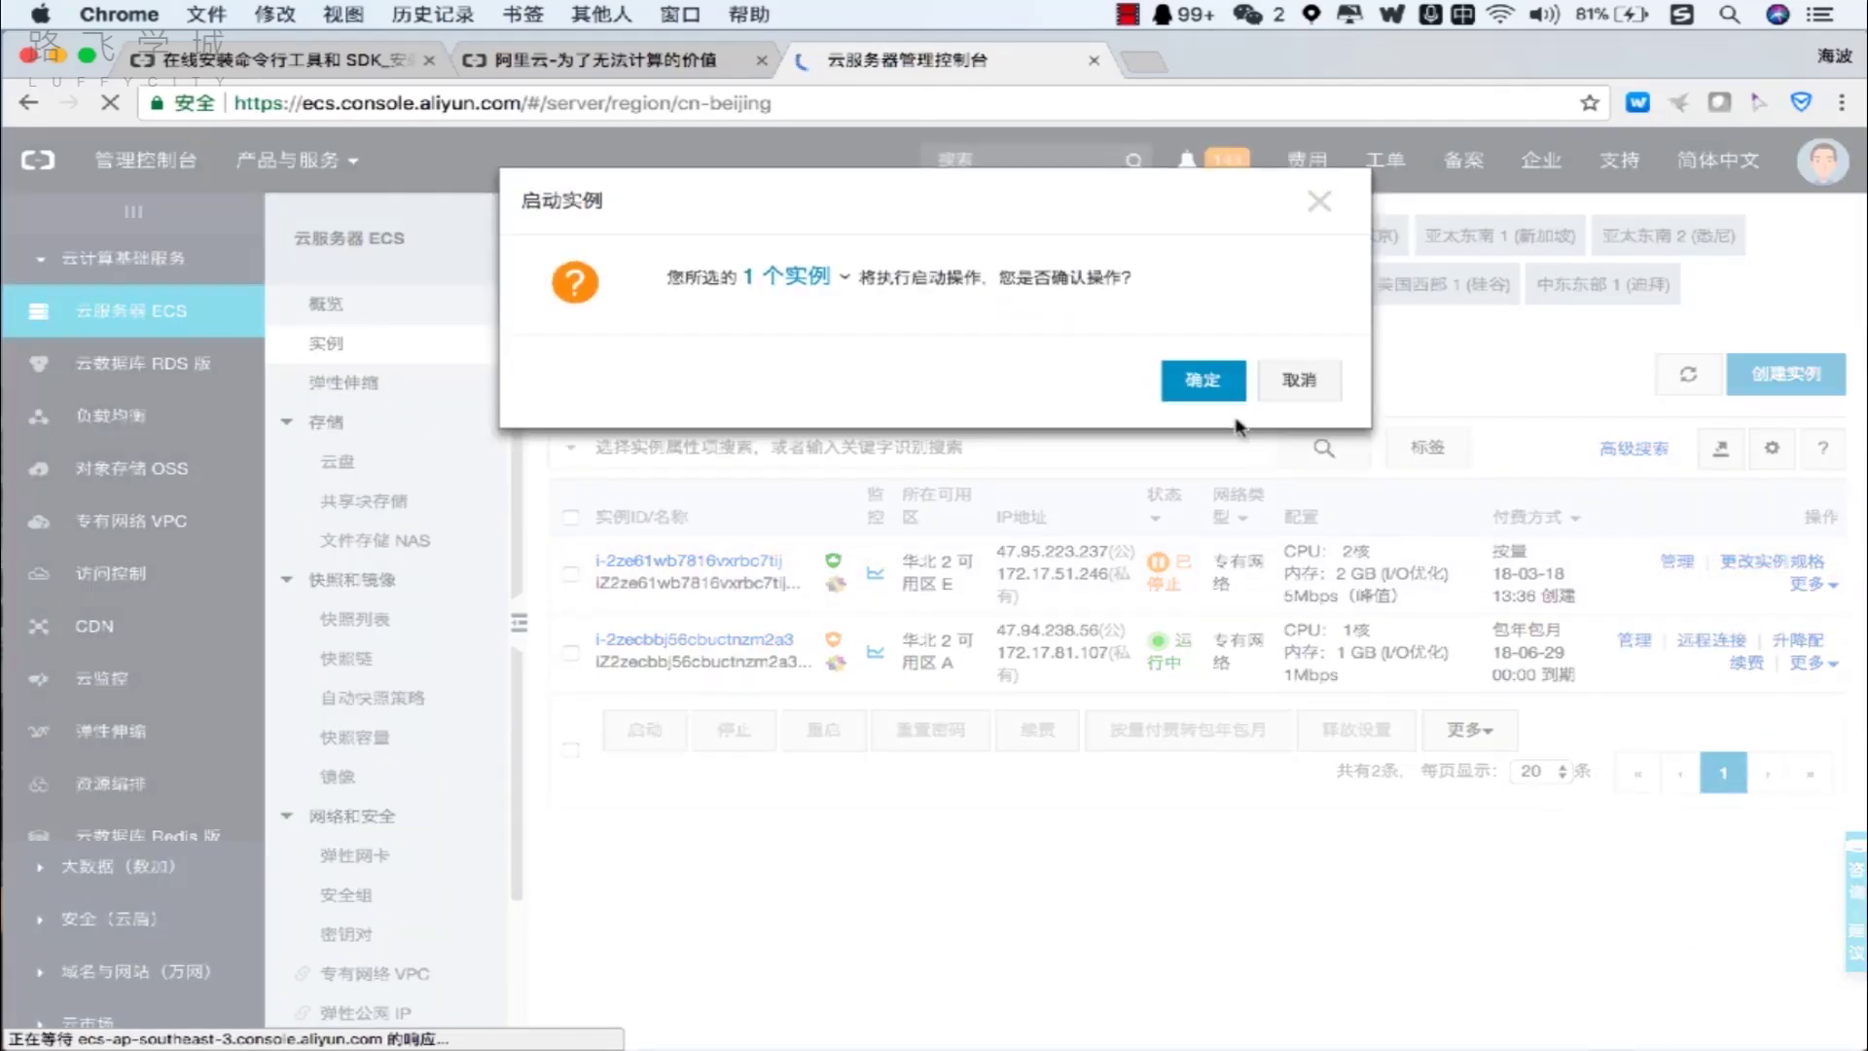
# Confirm 启动实例, dismiss the warning, and refresh until the instance shows 运行中.
pyautogui.click(1218, 397)
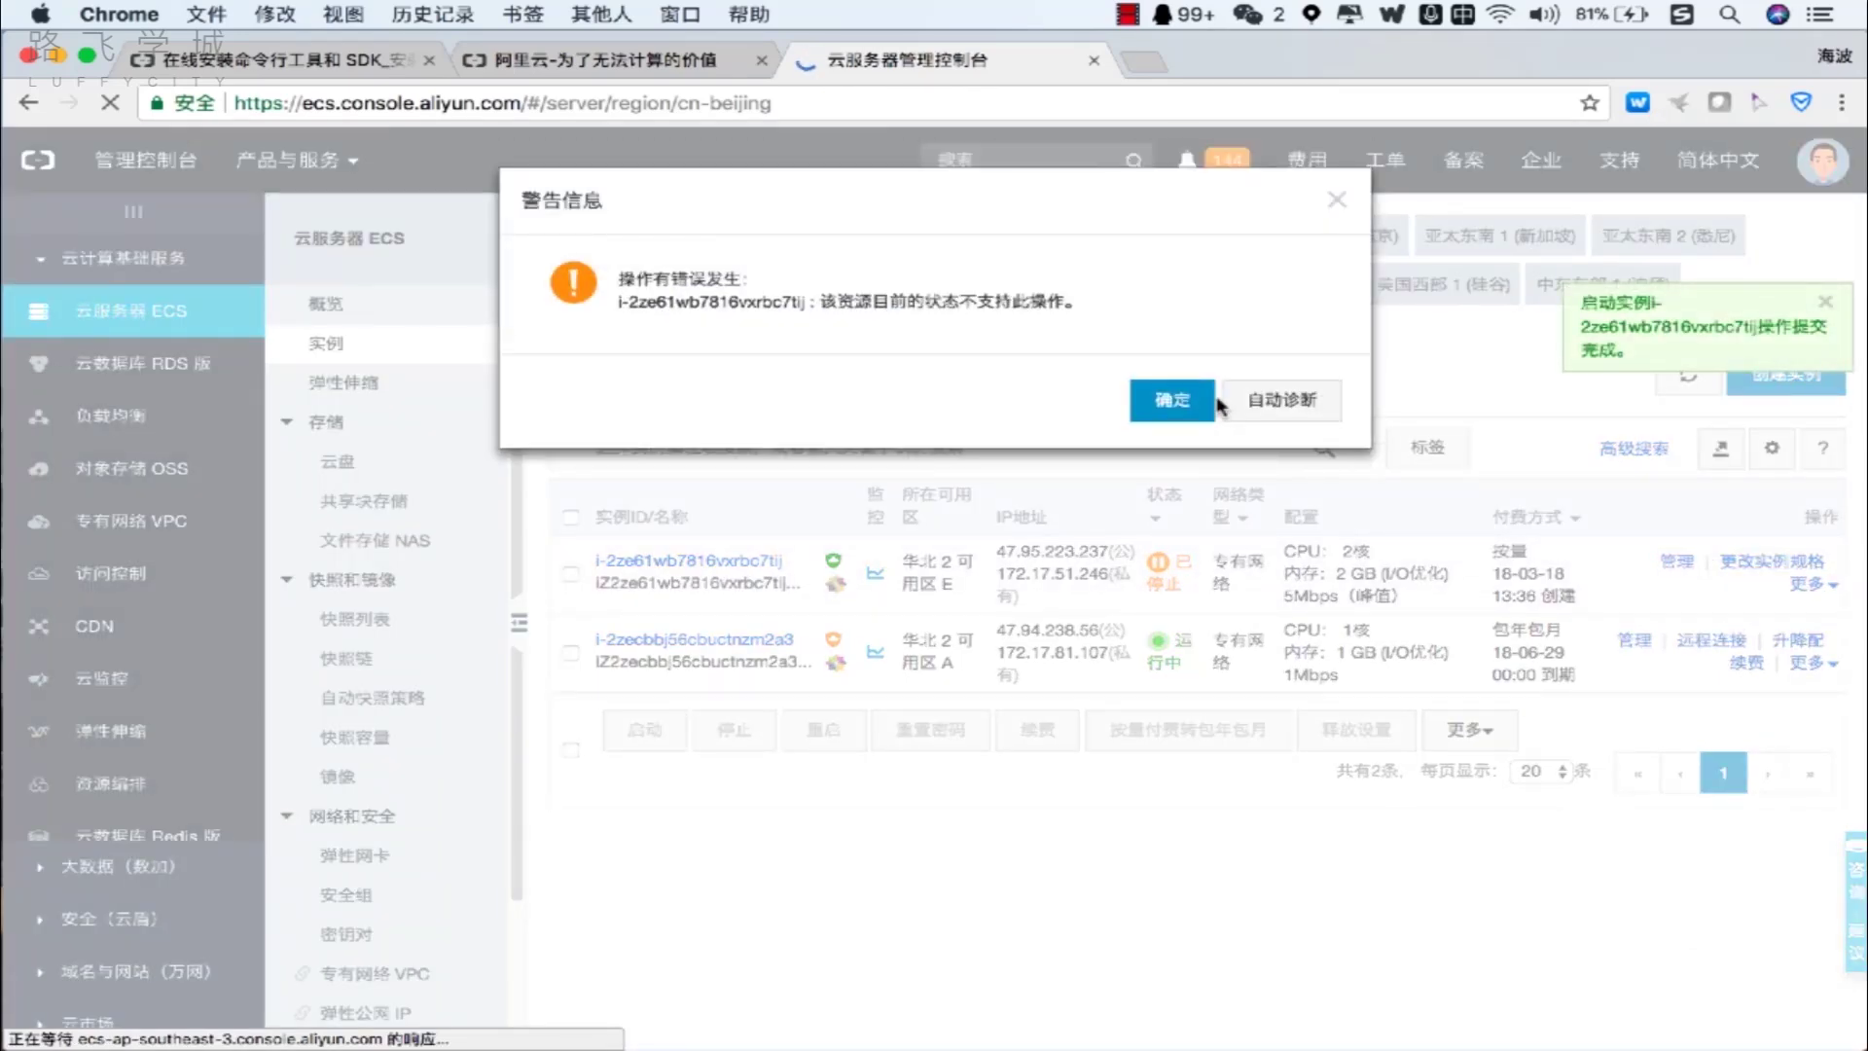
pyautogui.click(1206, 399)
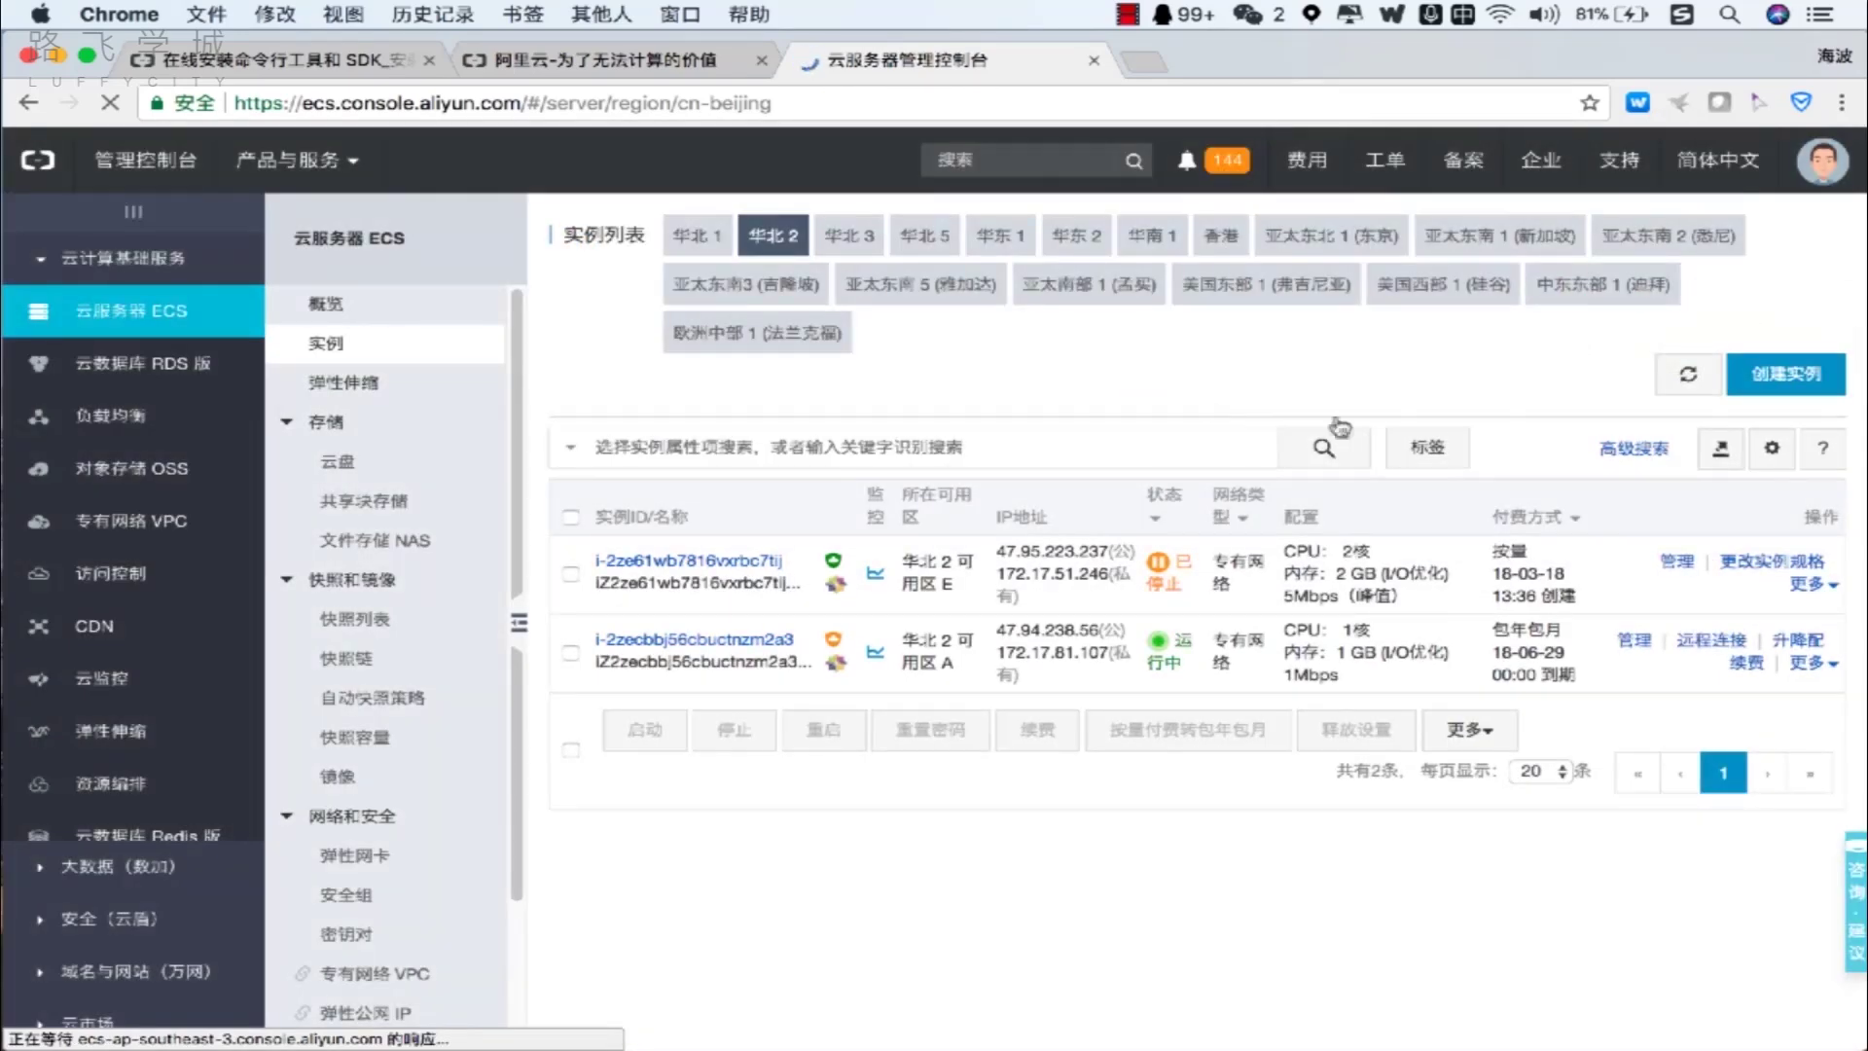
pyautogui.click(1677, 387)
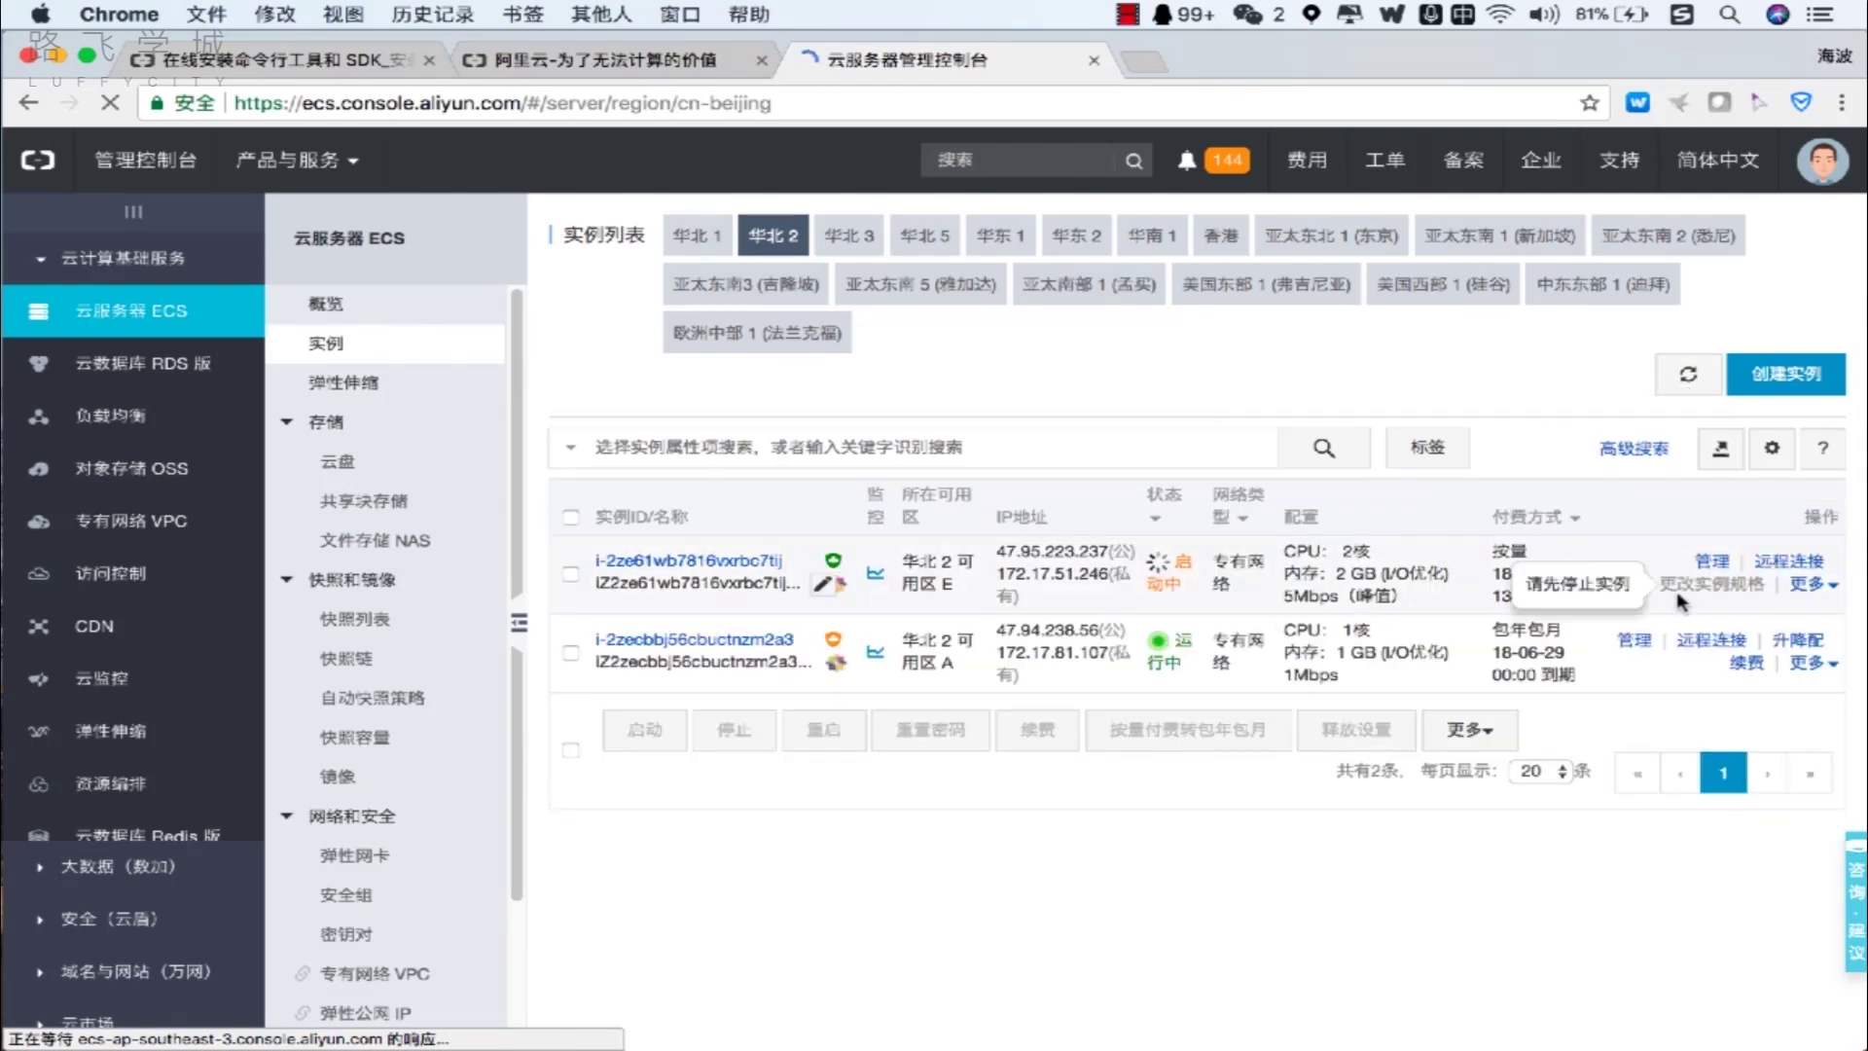
pyautogui.moveTo(1677, 594)
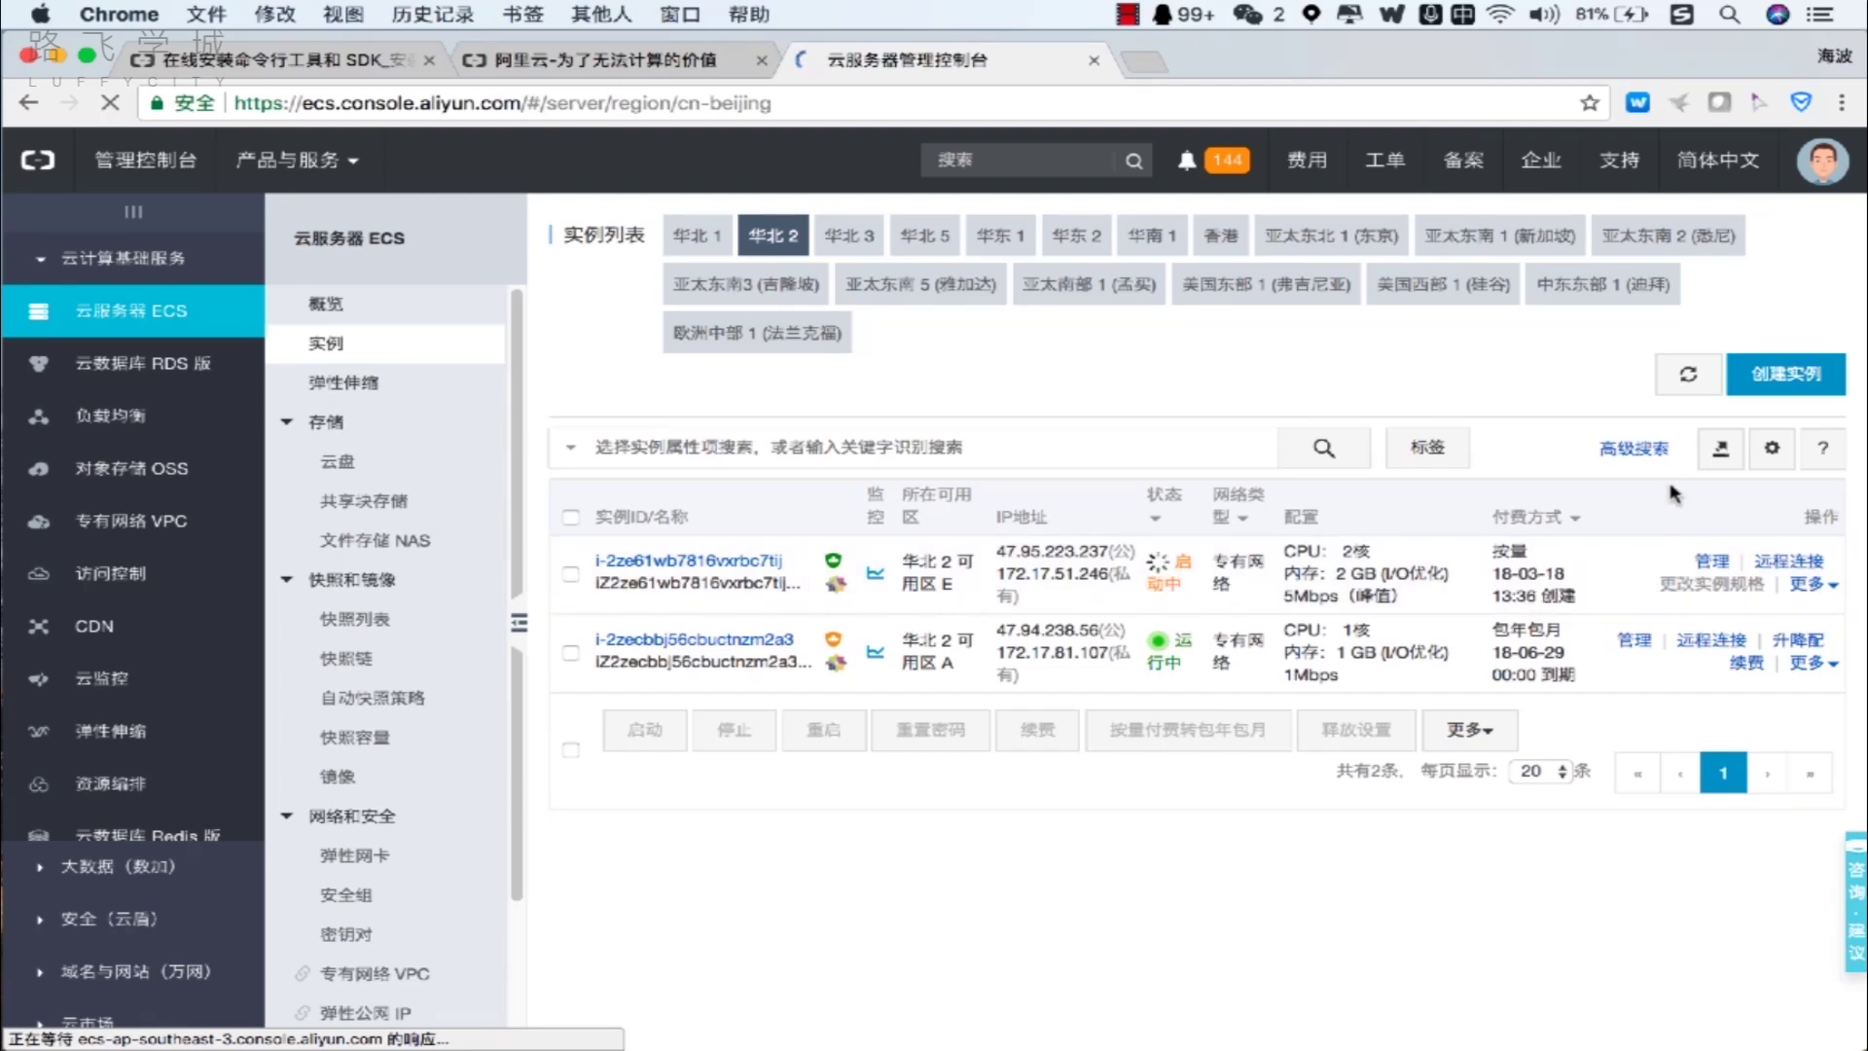
pyautogui.click(1687, 380)
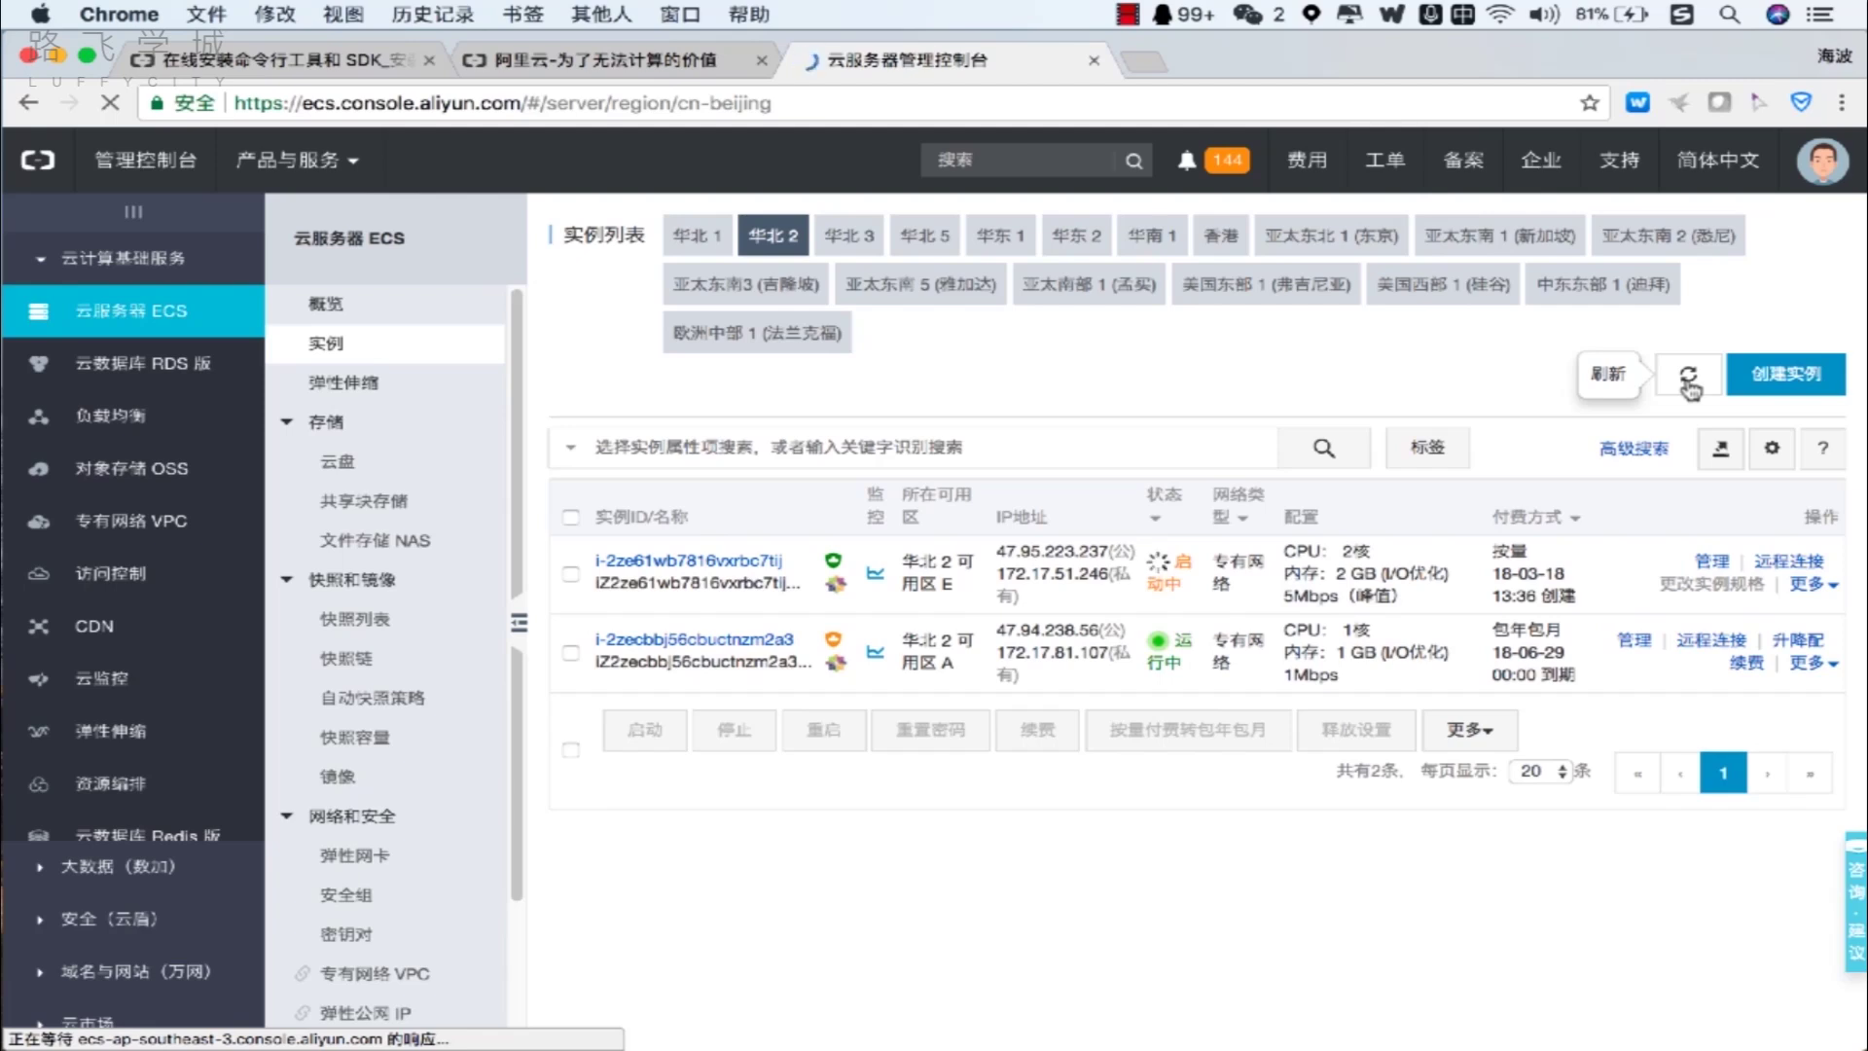
pyautogui.click(1688, 376)
pyautogui.click(1689, 376)
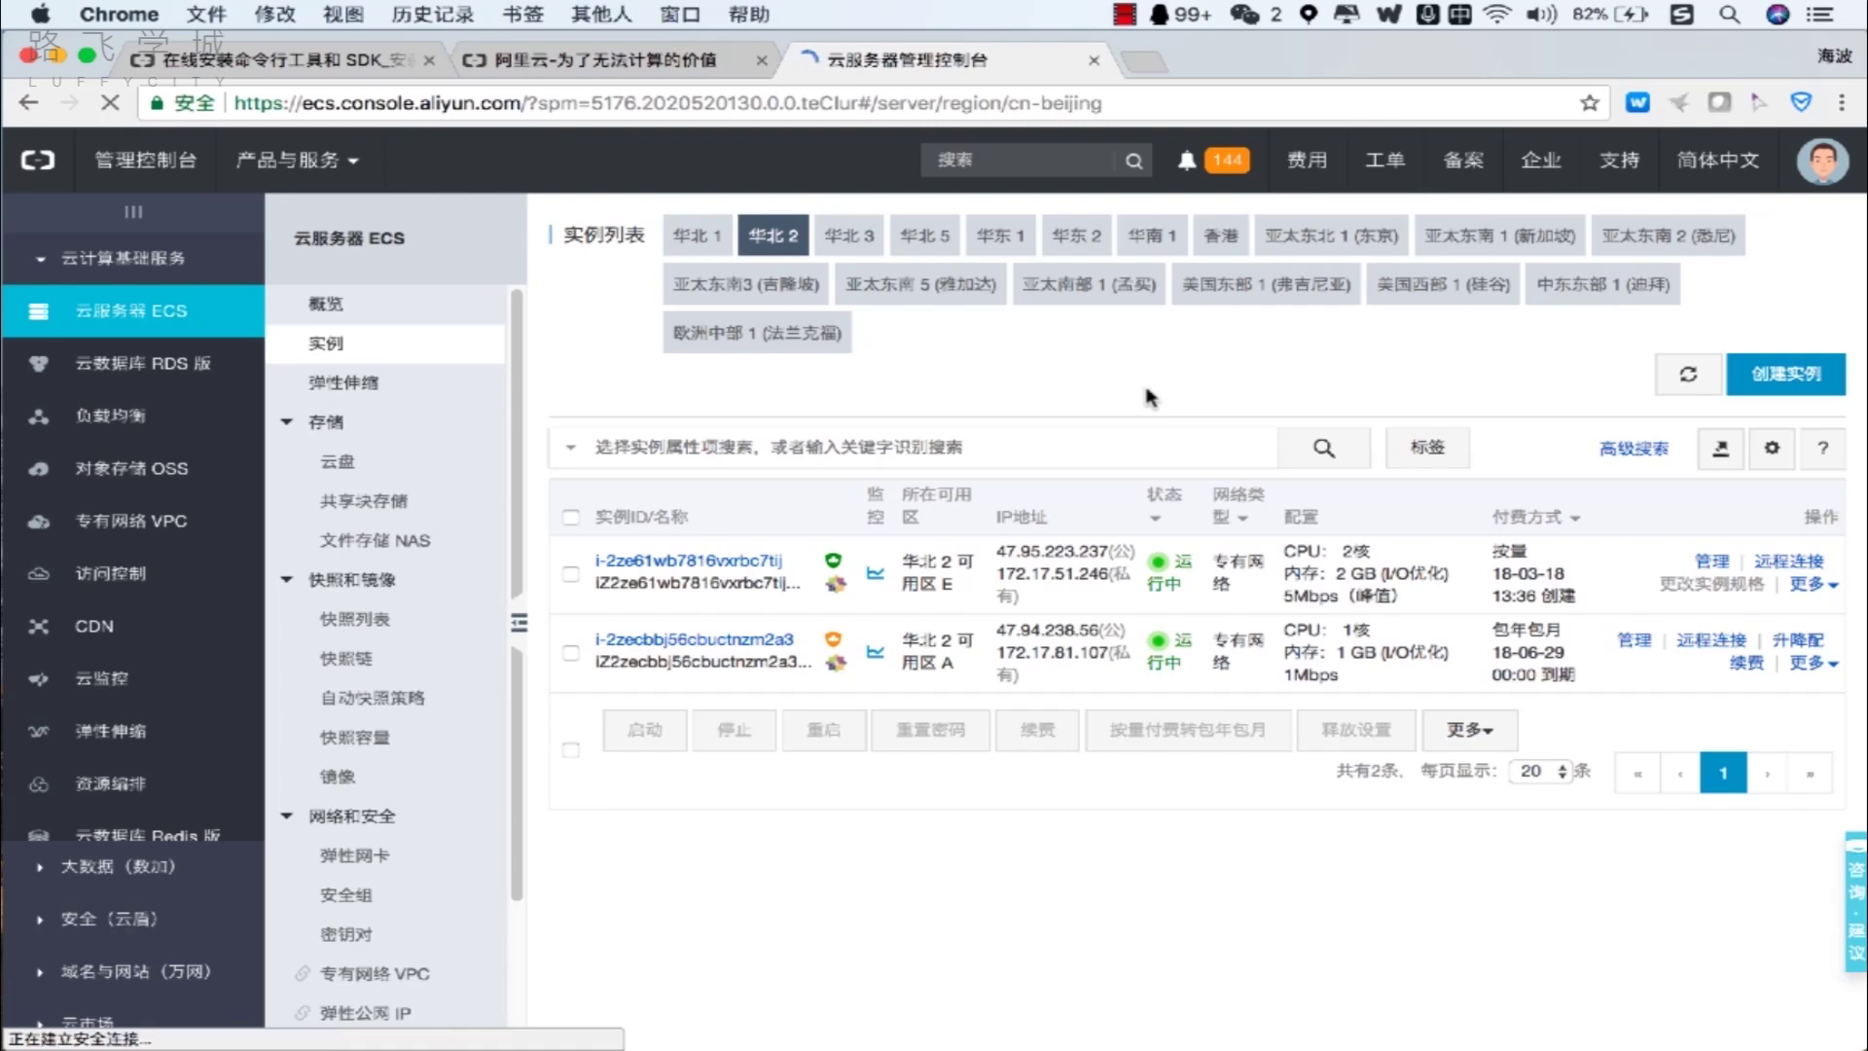
# Read the unread ECS实例创建成功 notification message.
pyautogui.click(1213, 177)
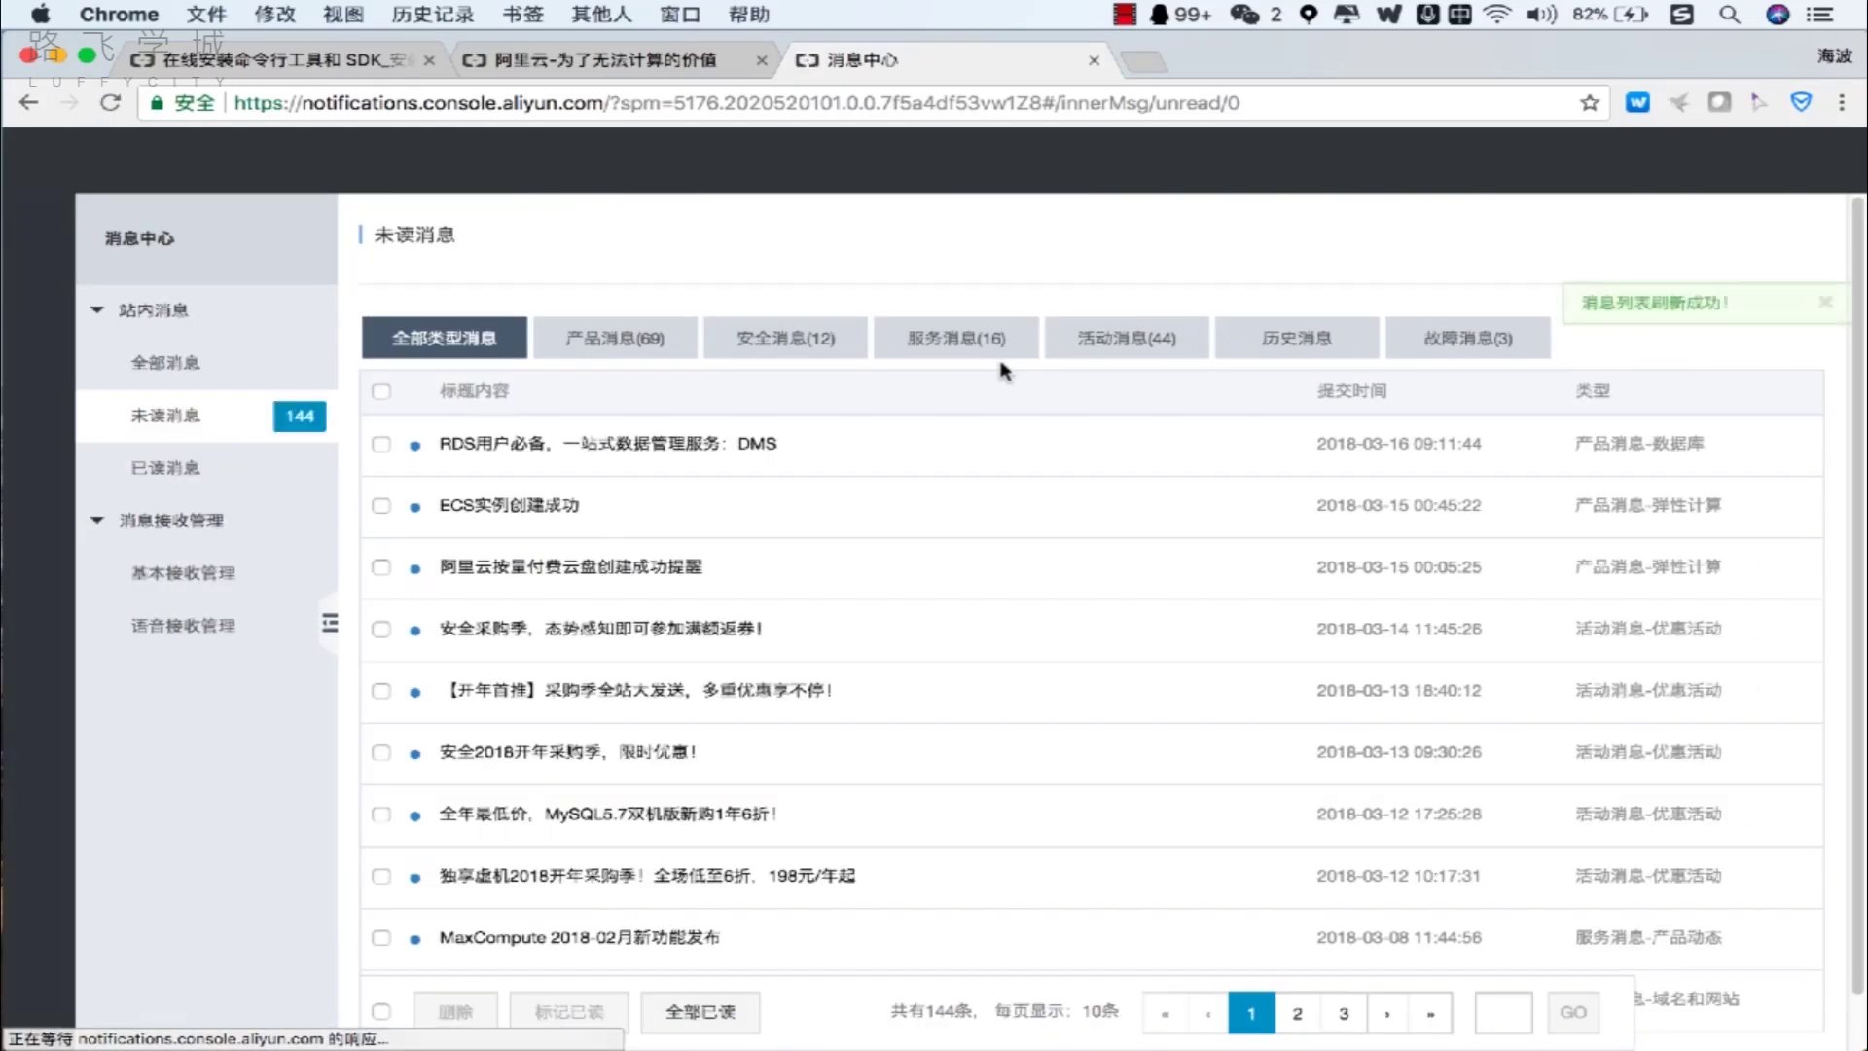
pyautogui.click(739, 507)
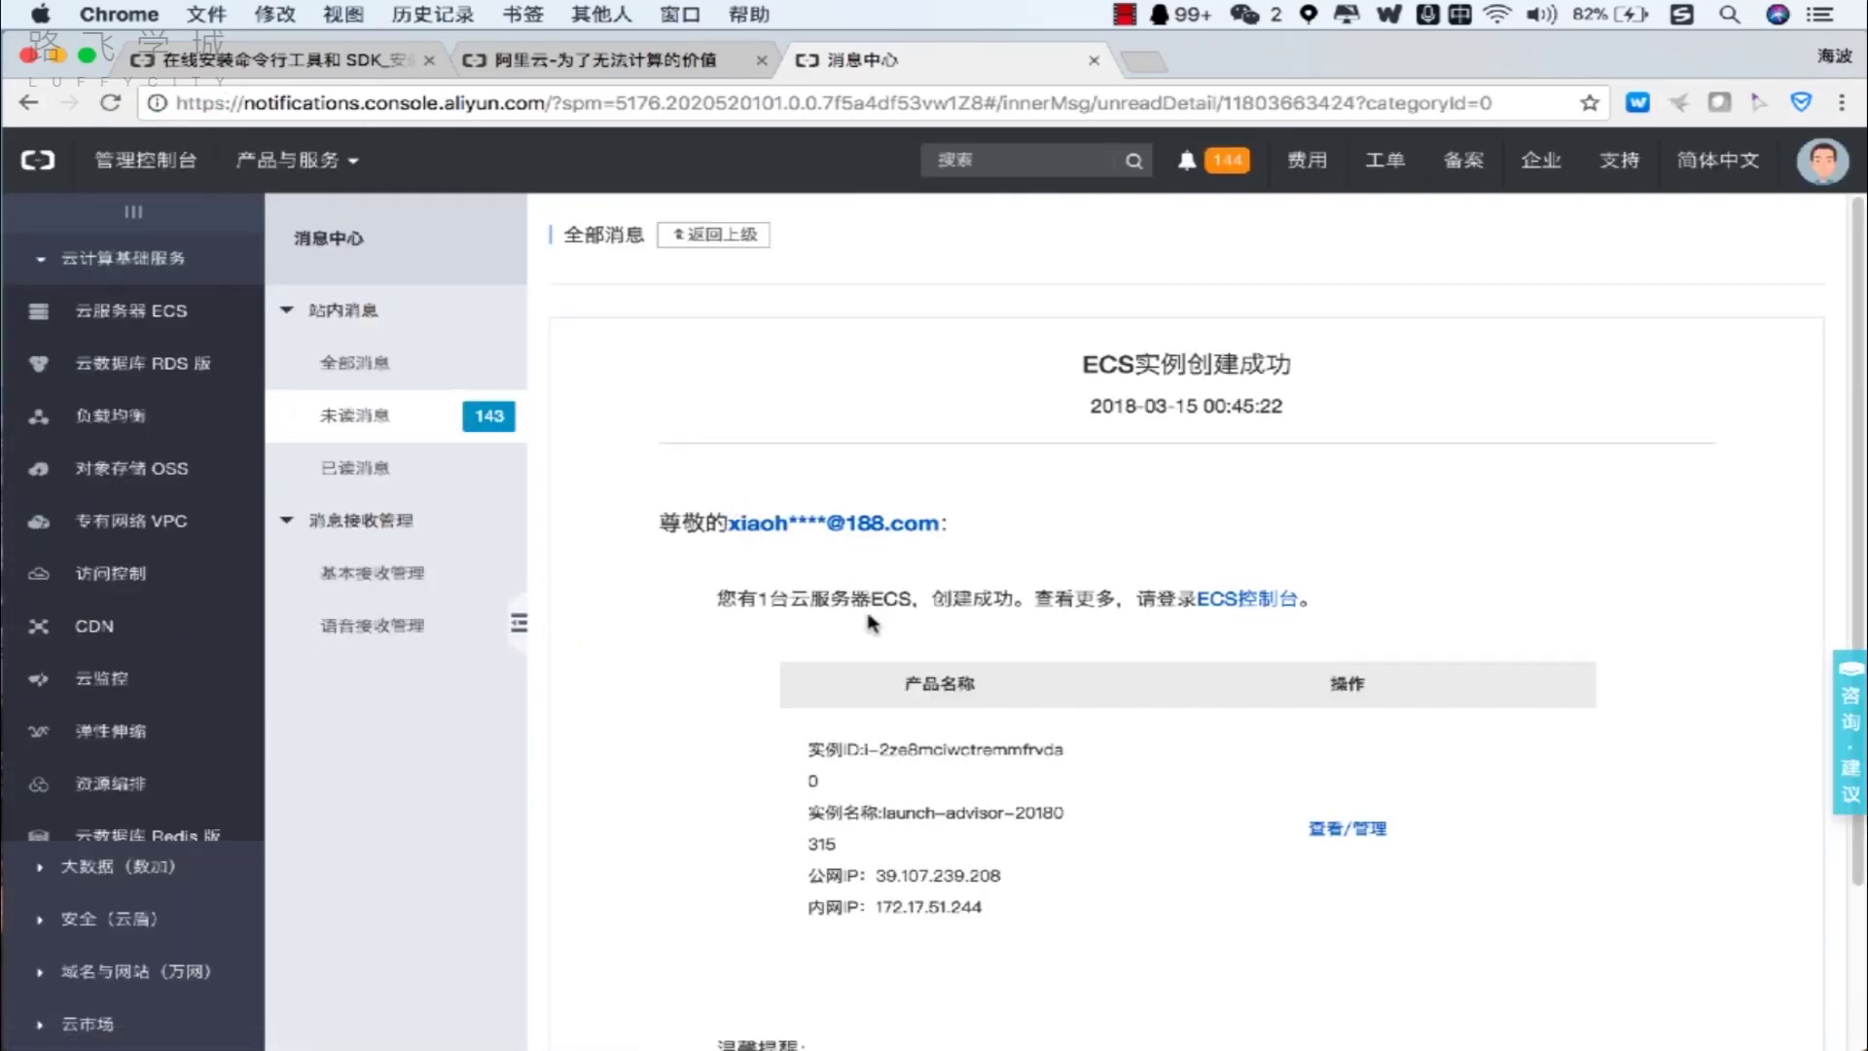
pyautogui.scroll(-2, 869, 623)
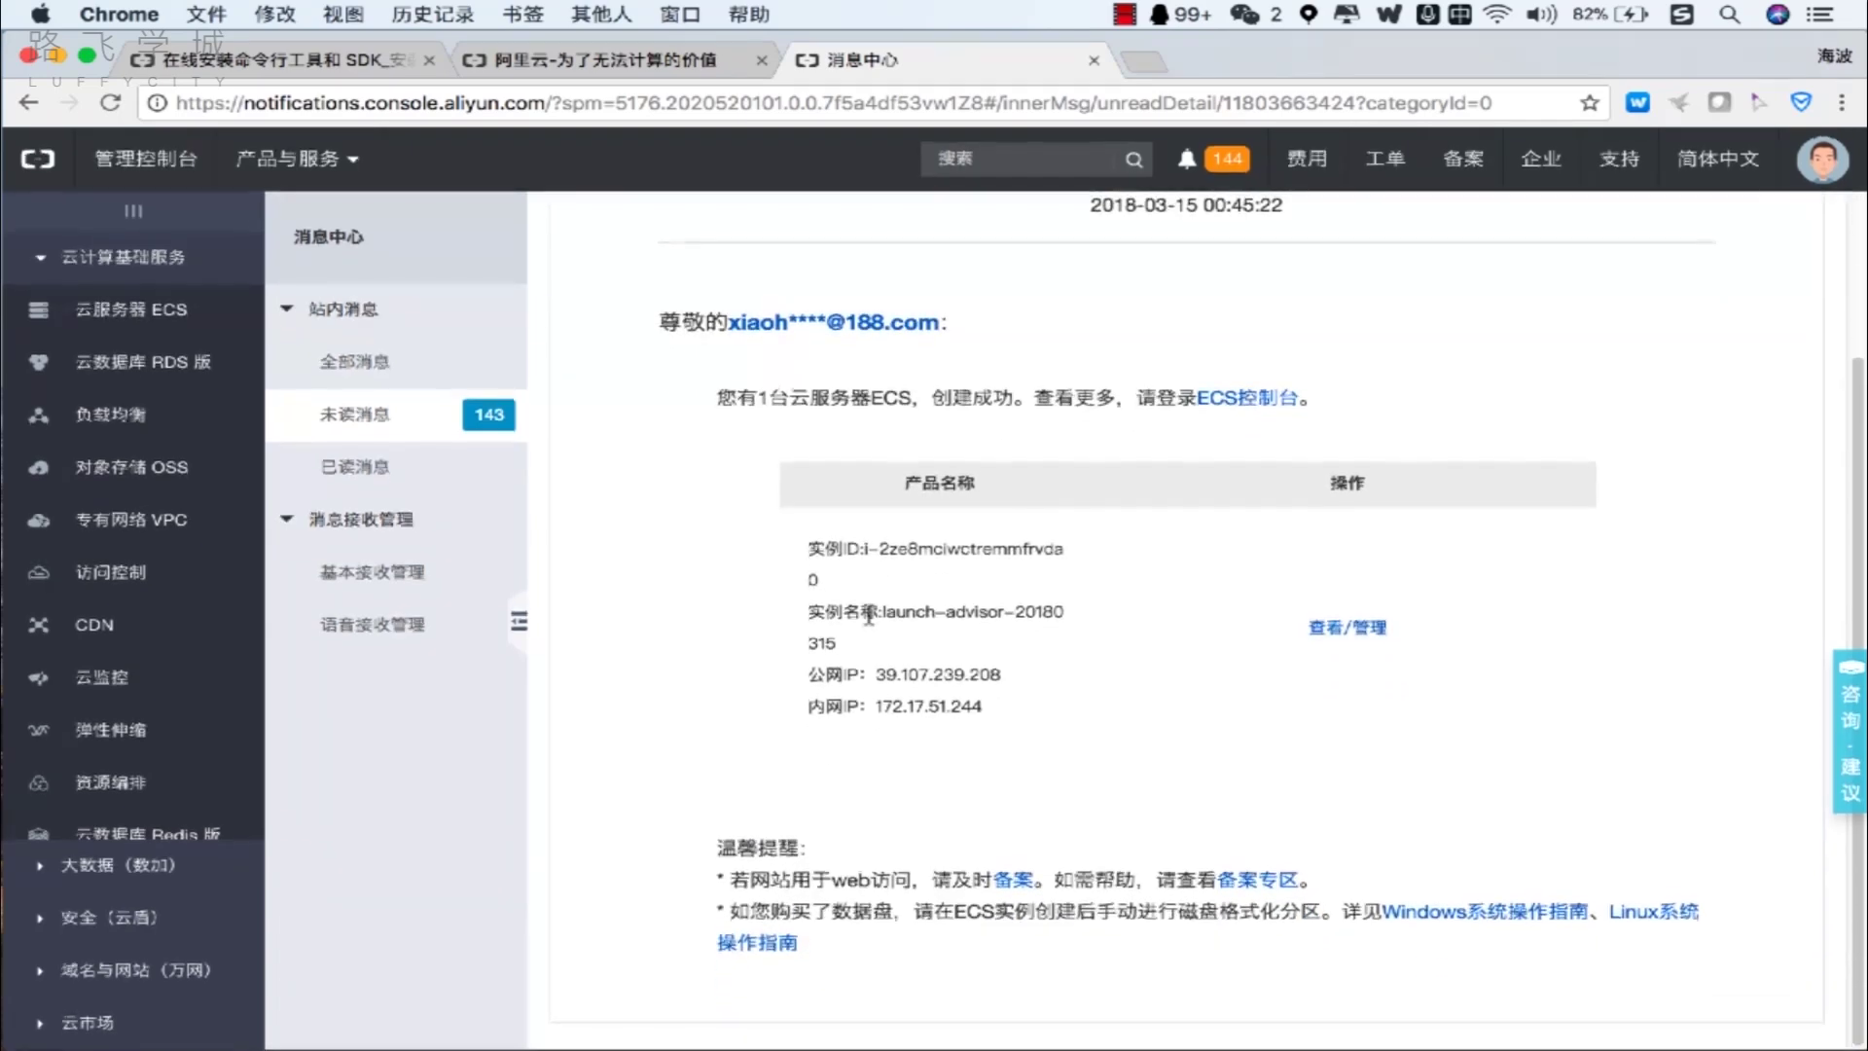
pyautogui.scroll(2, 868, 615)
# Browse the product, security, service, activity and history message tabs and 未读消息, then open the ECS 概览.
pyautogui.click(468, 373)
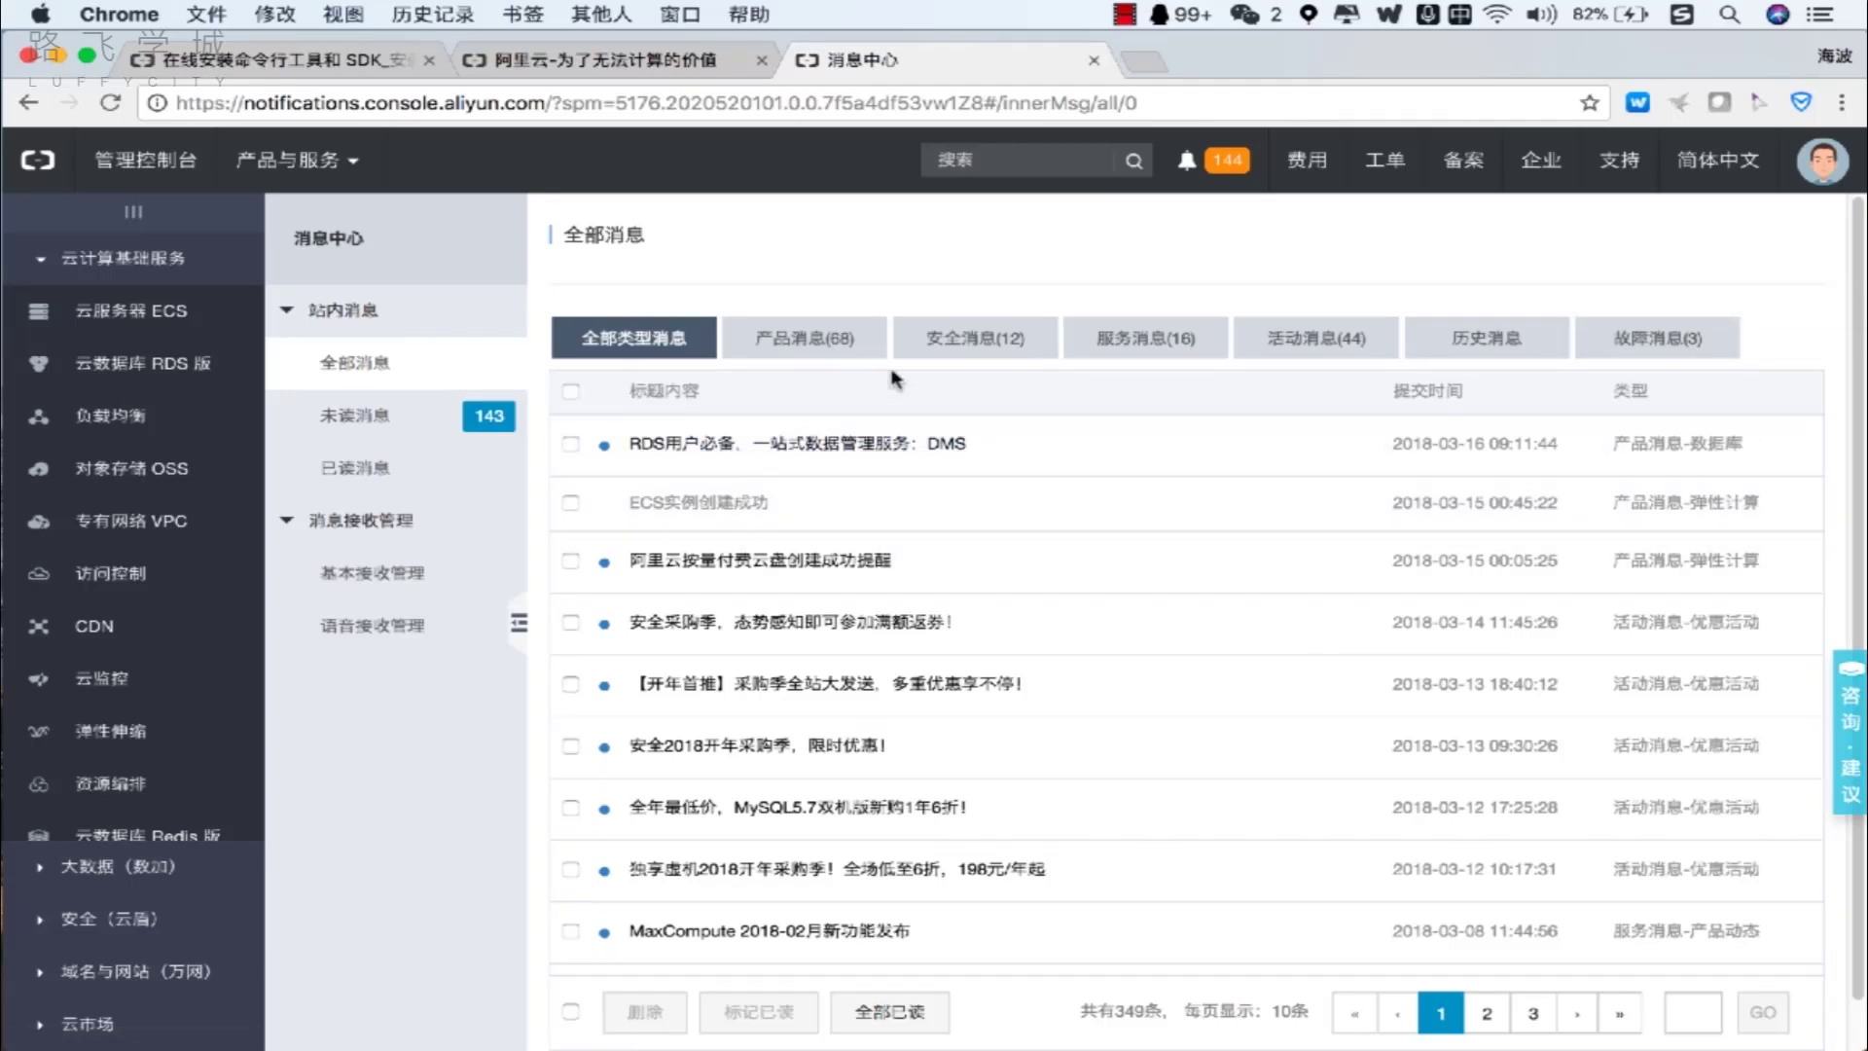
pyautogui.click(822, 350)
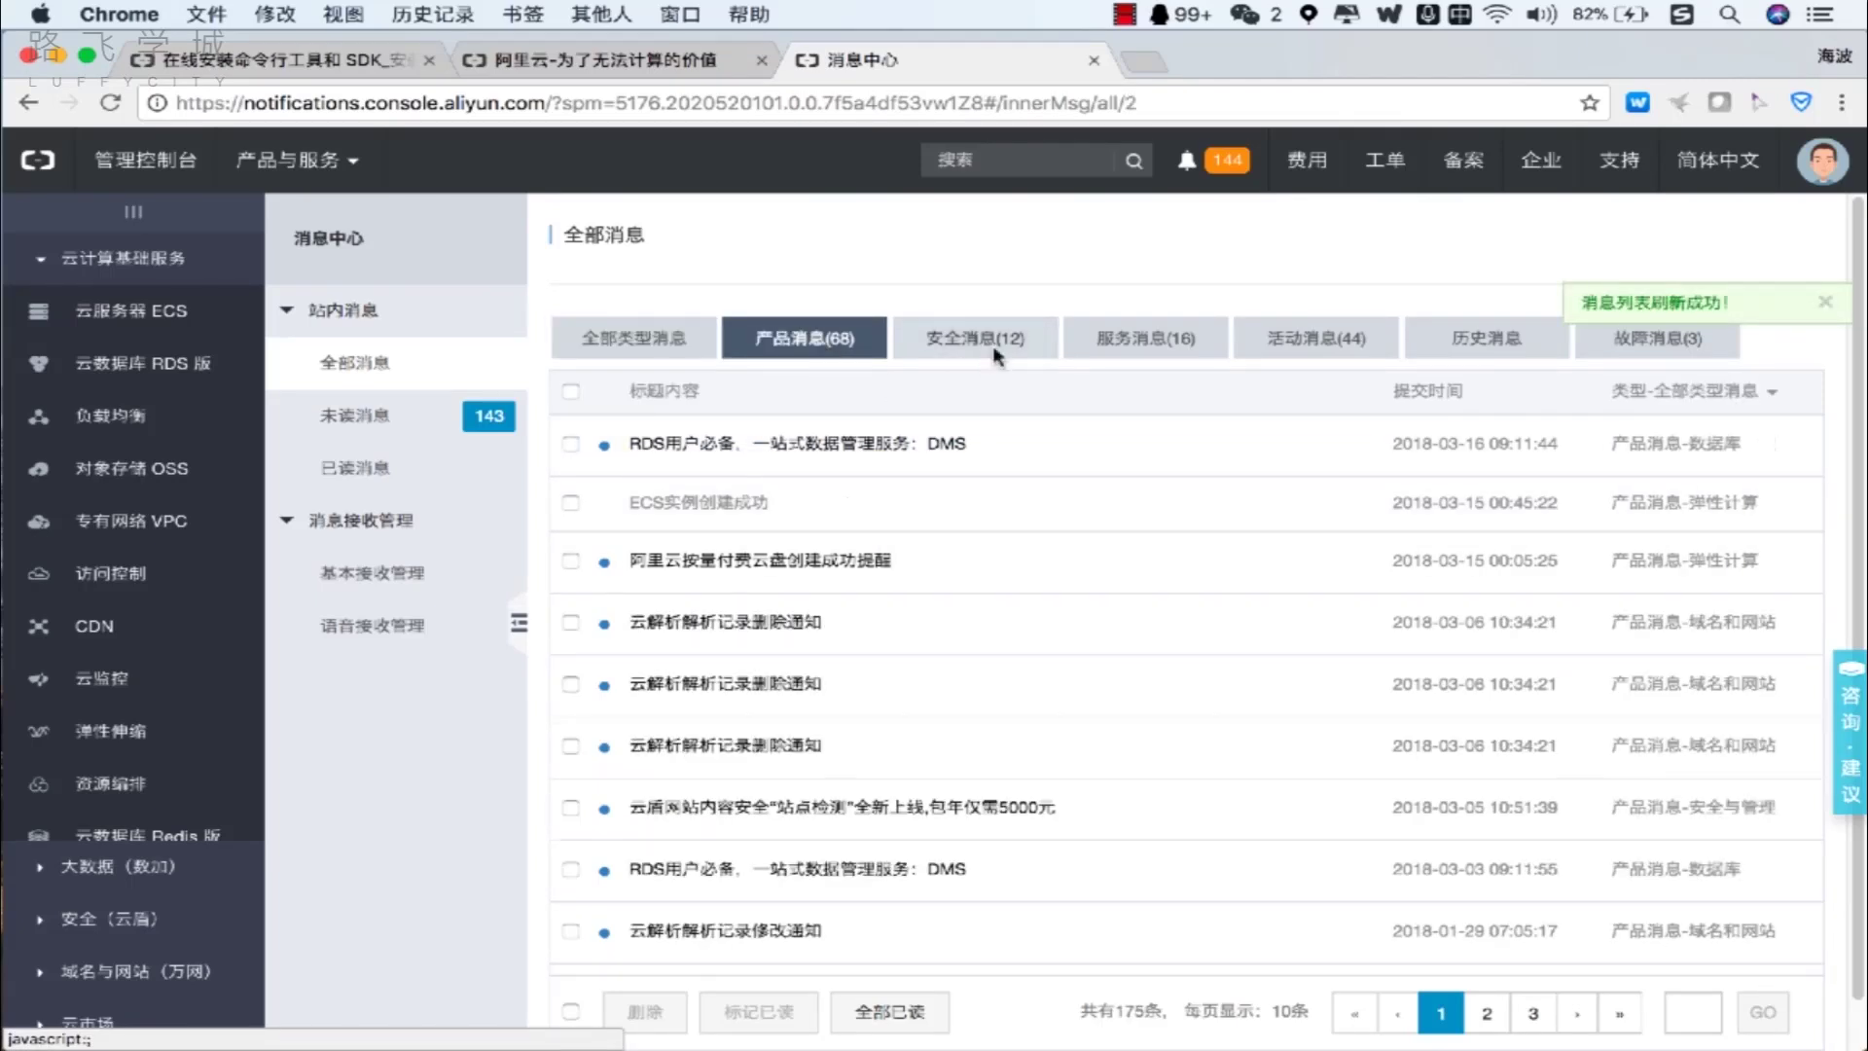
pyautogui.click(992, 361)
pyautogui.click(1090, 355)
pyautogui.click(1334, 348)
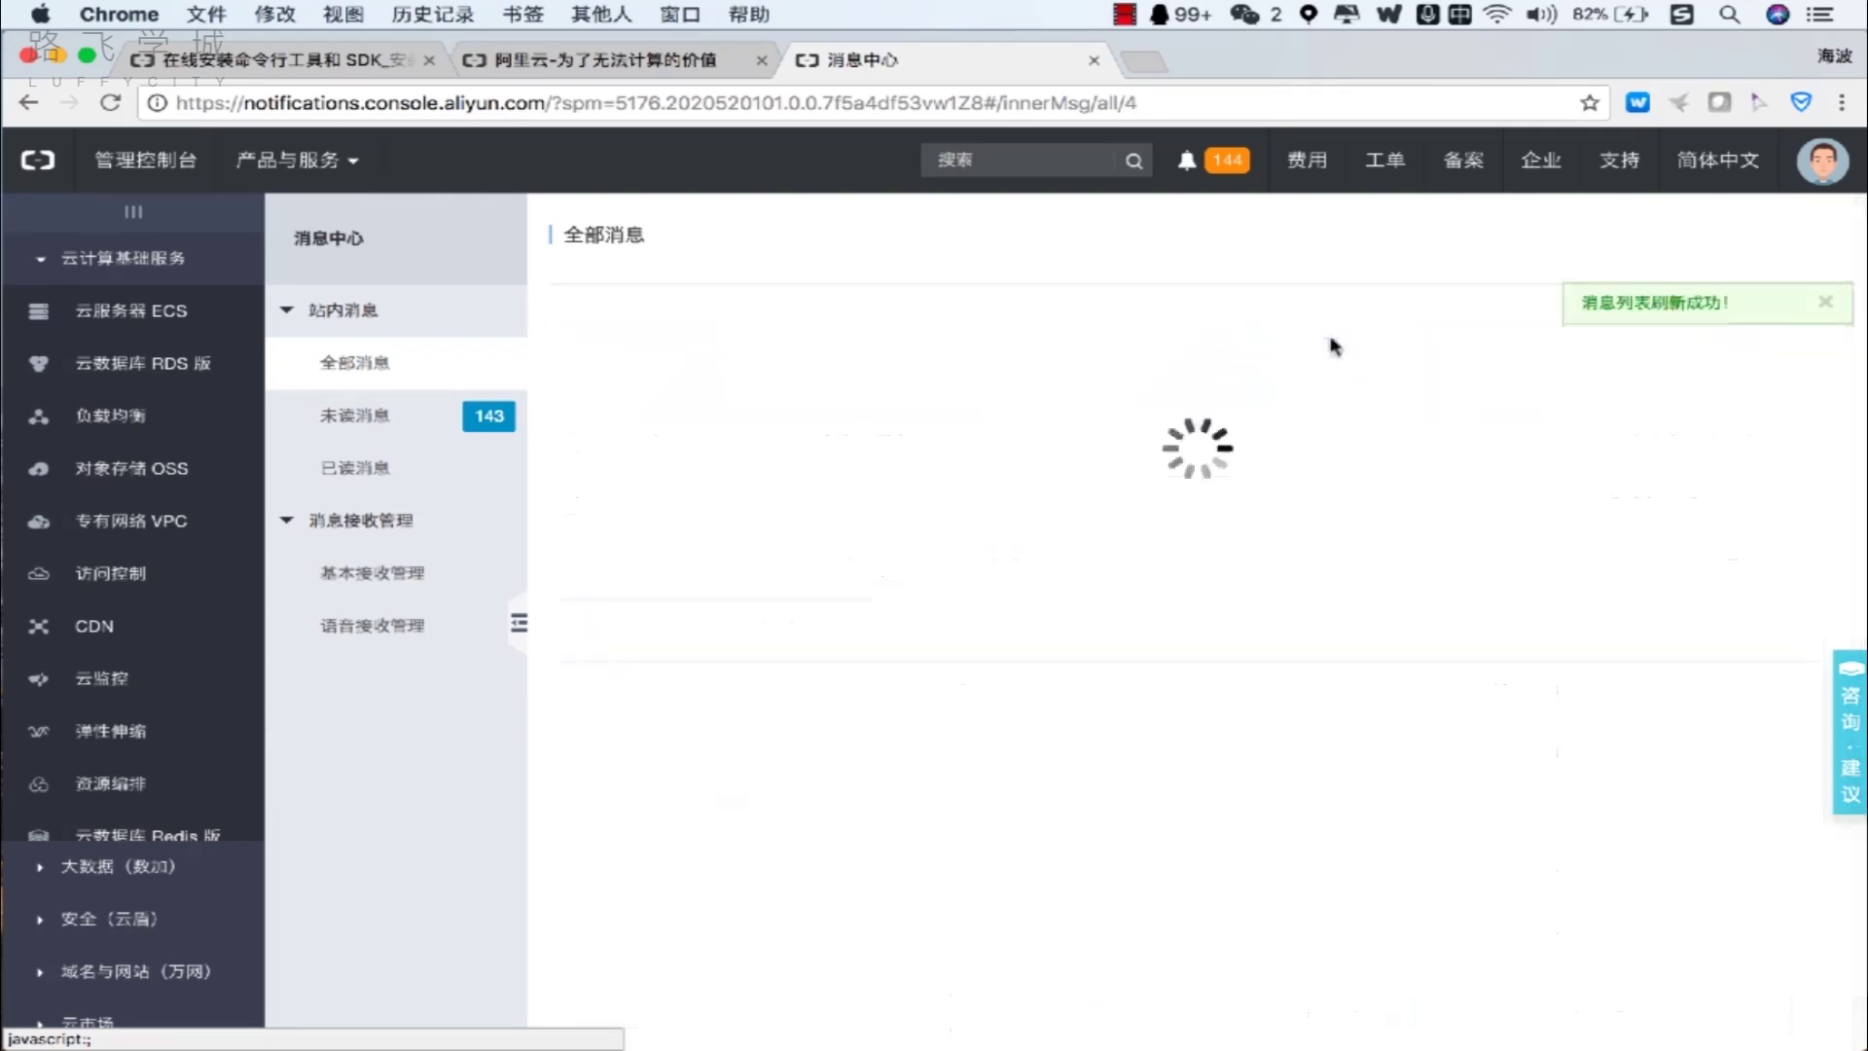
pyautogui.click(1474, 350)
pyautogui.click(450, 424)
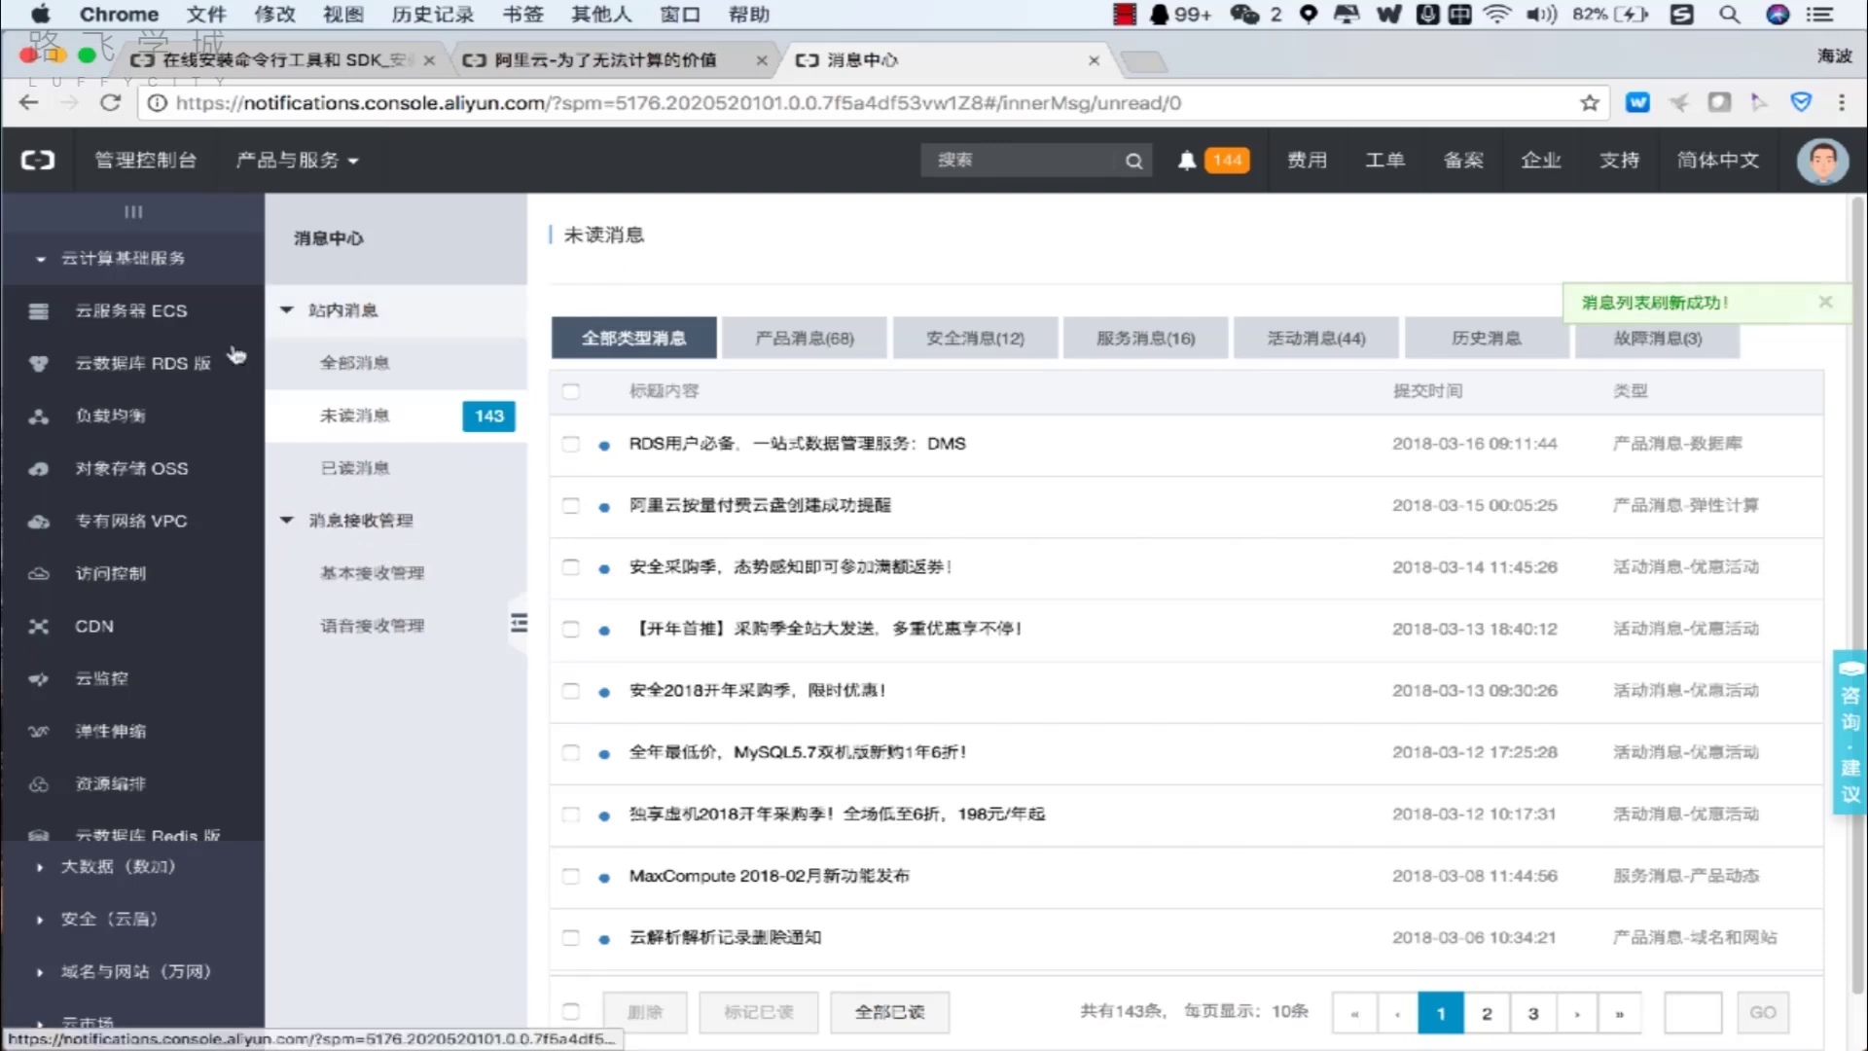
pyautogui.click(131, 311)
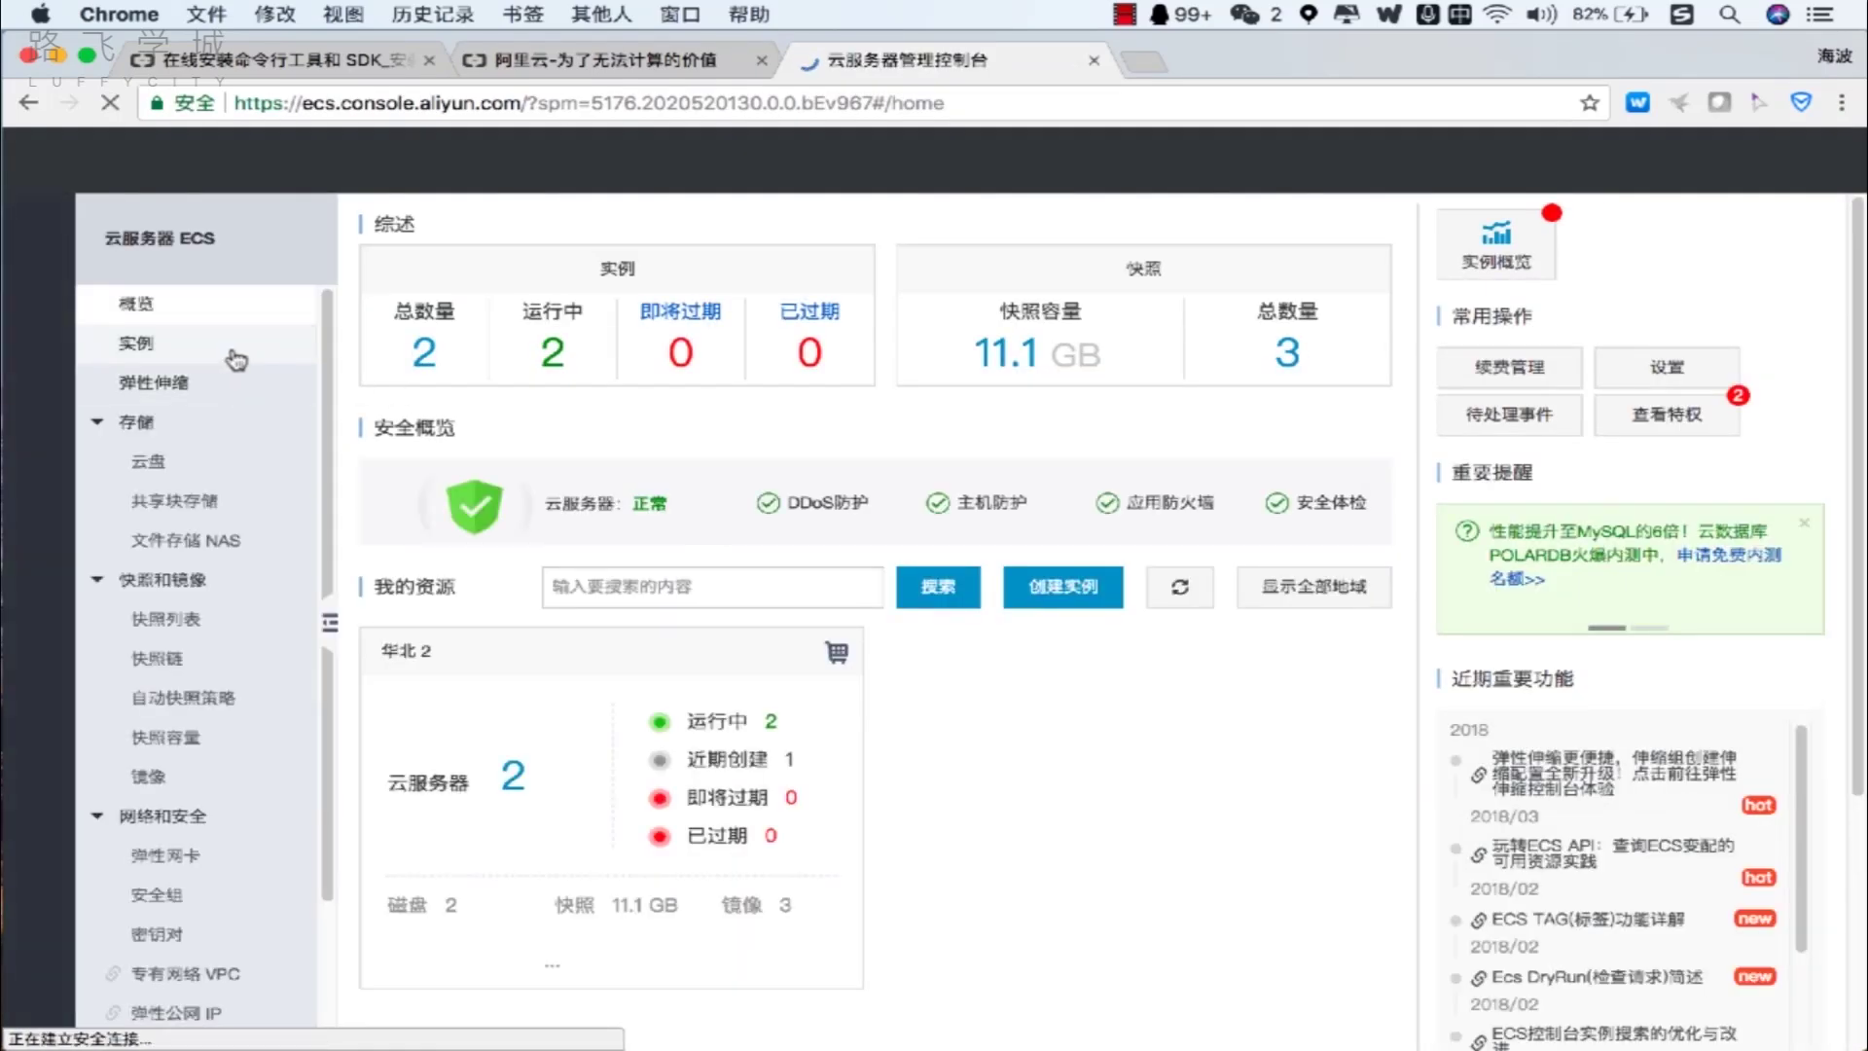
# Reset the first instance's login password via 更多 > 重置密码, entering and confirming the new password.
pyautogui.click(231, 348)
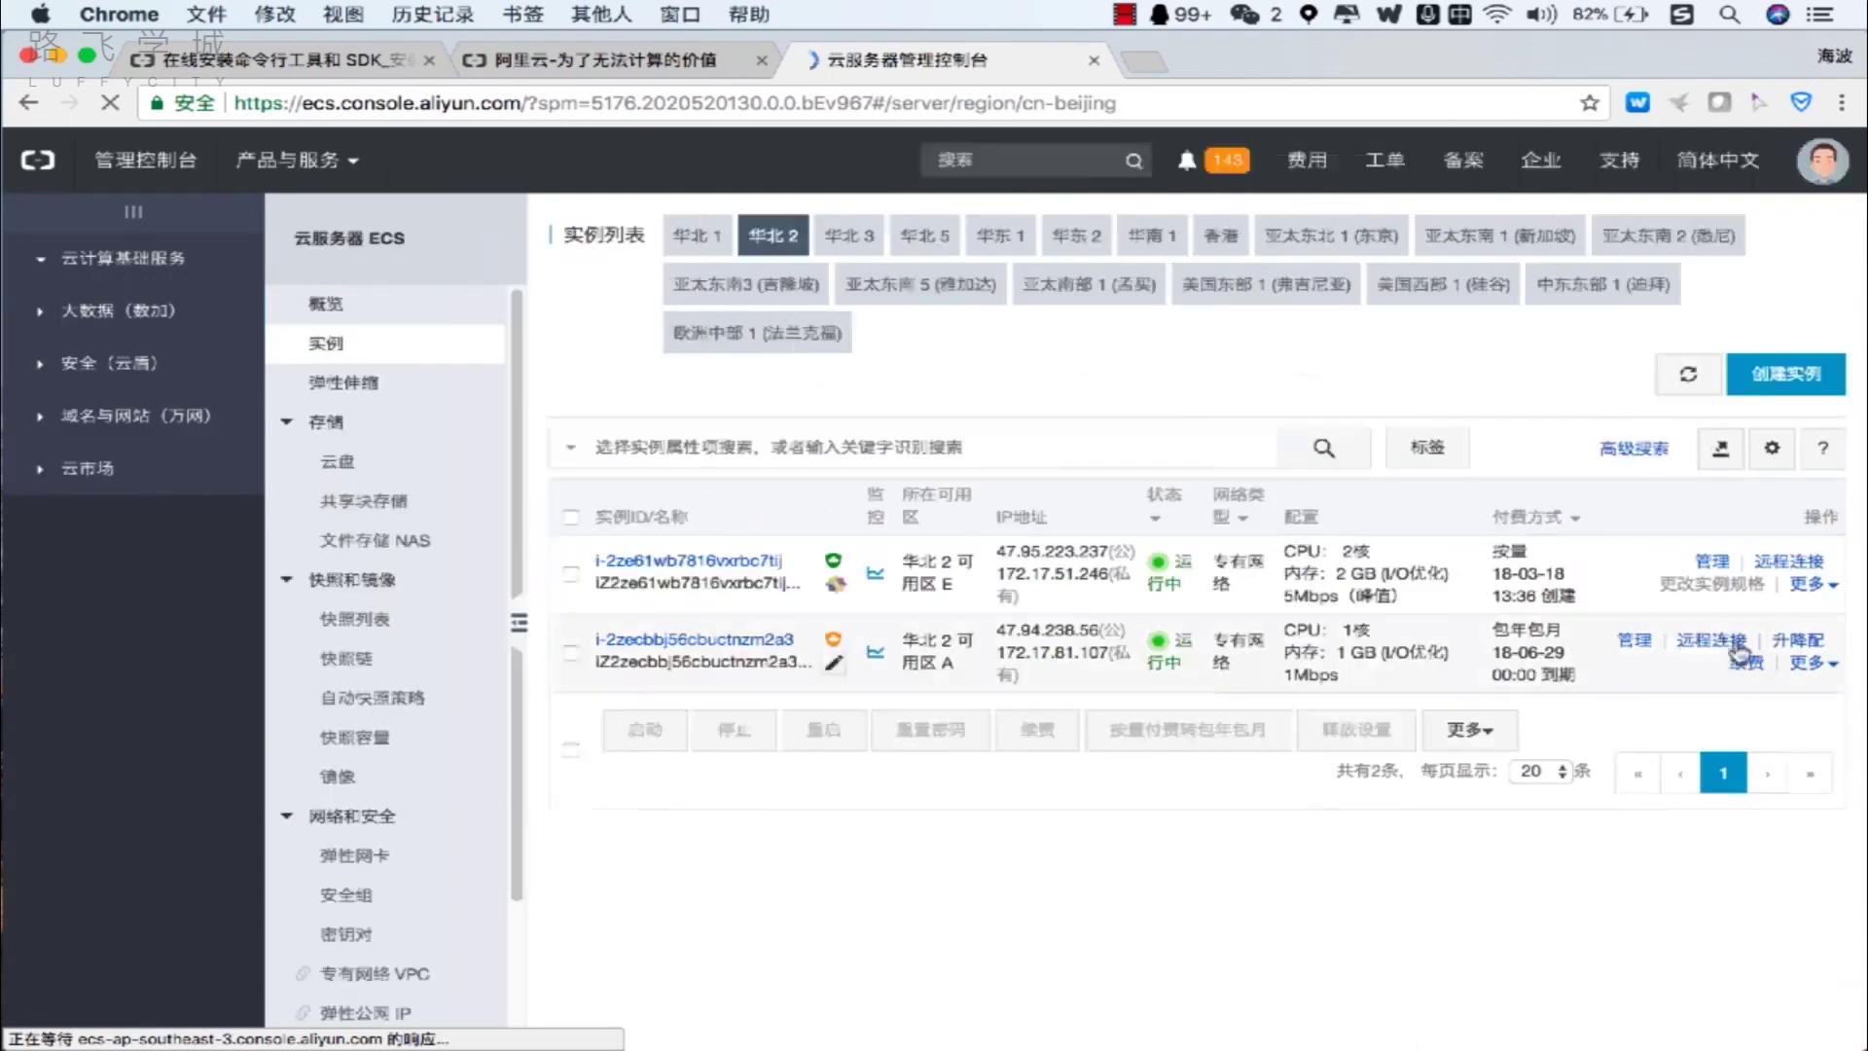
pyautogui.click(1788, 584)
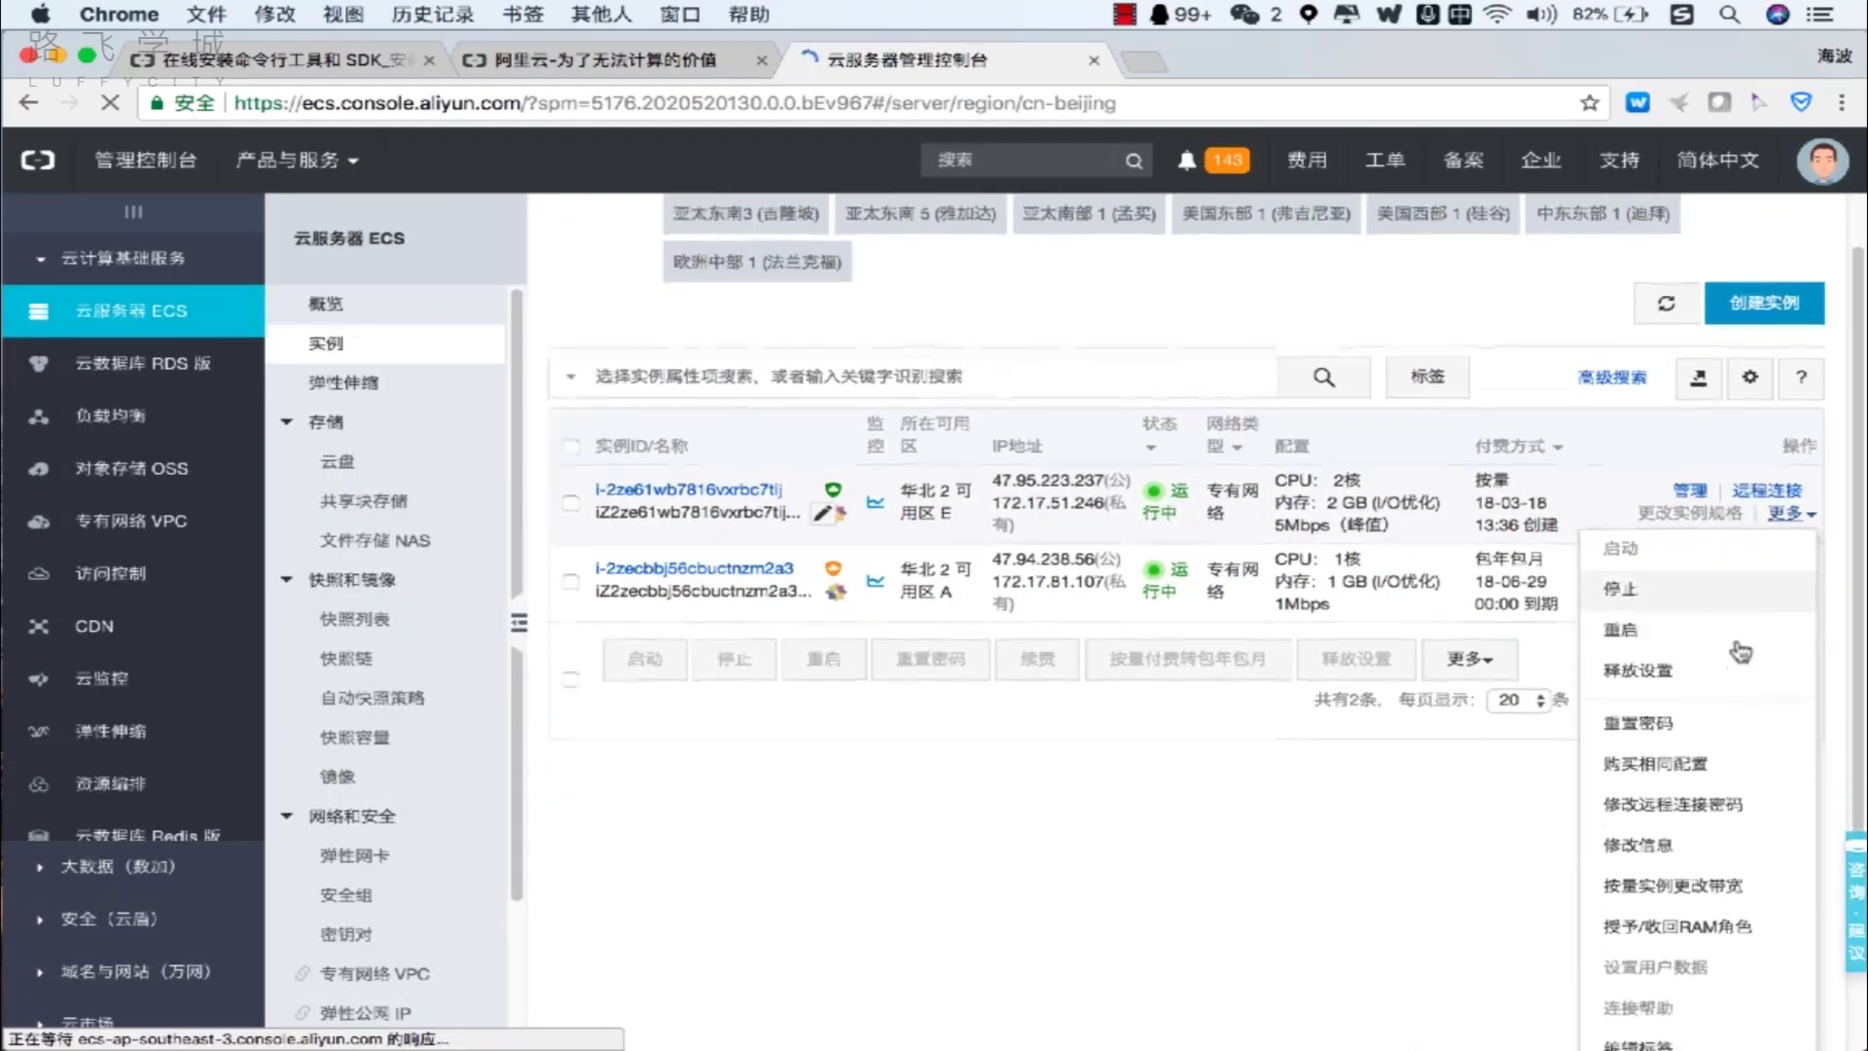
pyautogui.click(1750, 715)
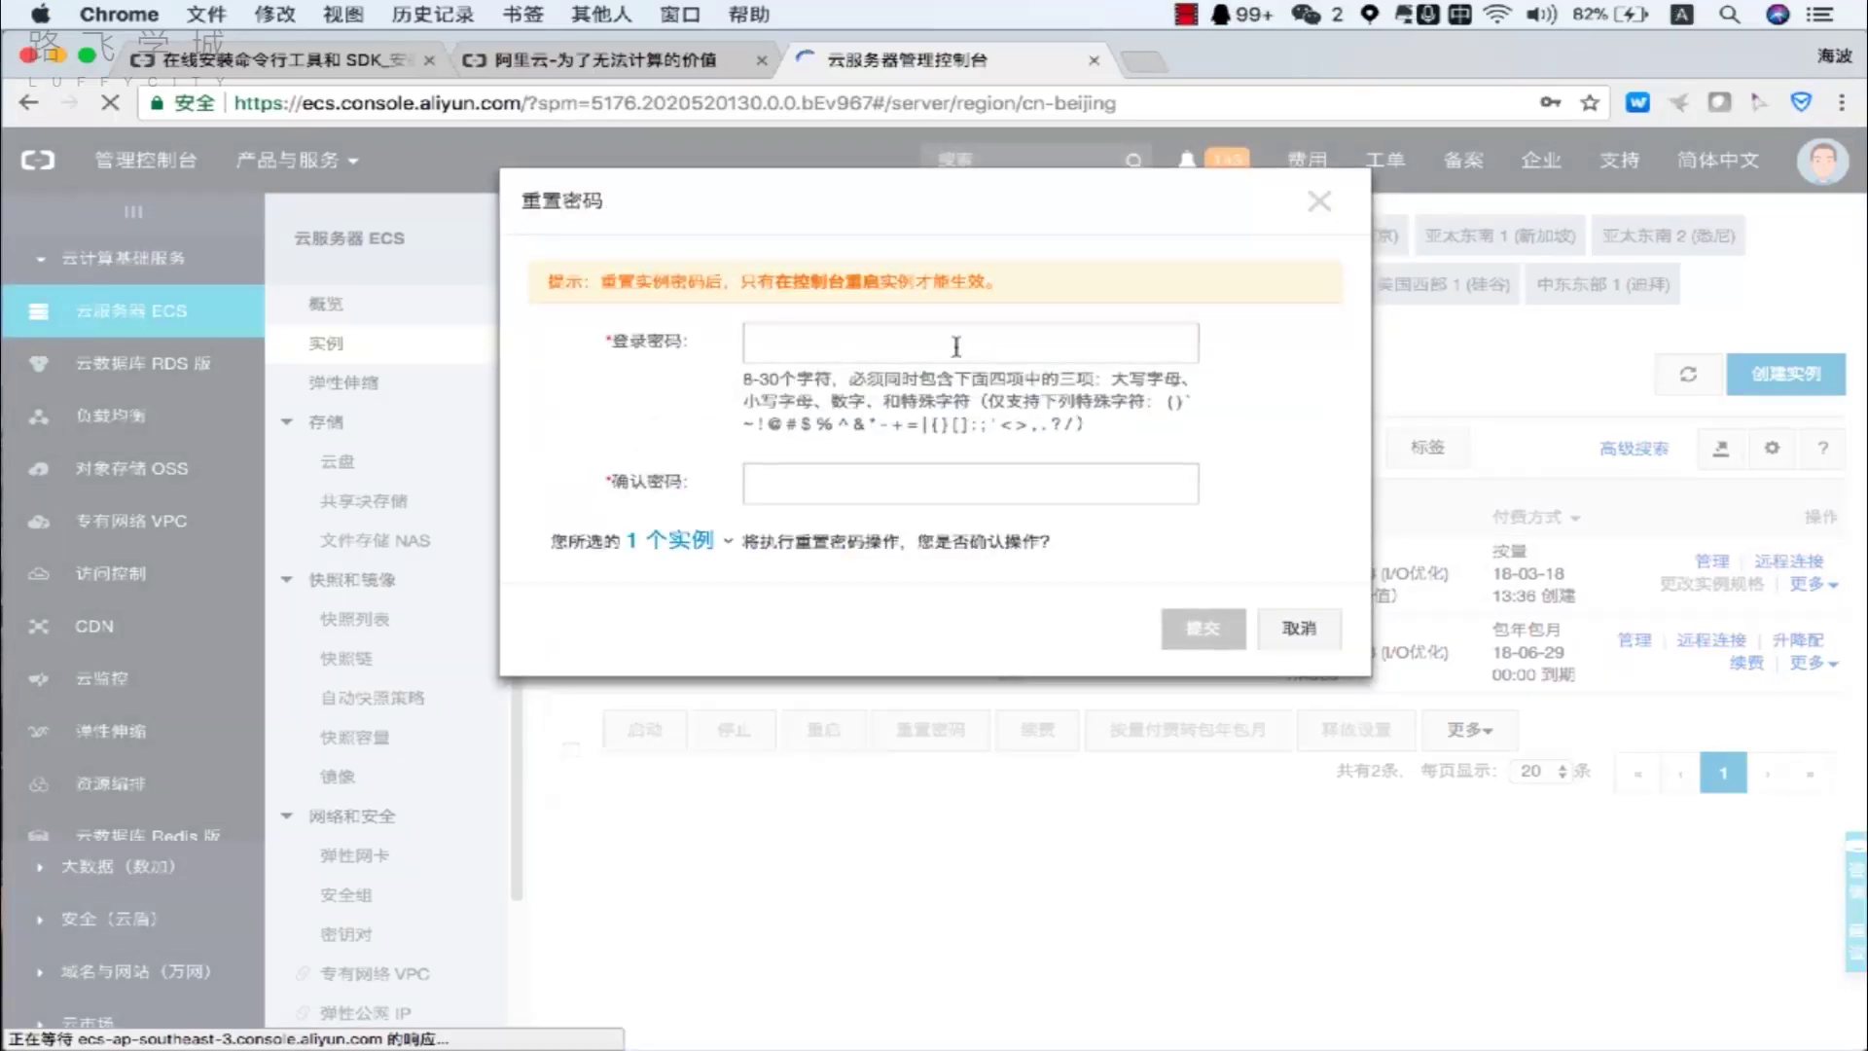
pyautogui.click(956, 347)
pyautogui.write('a')
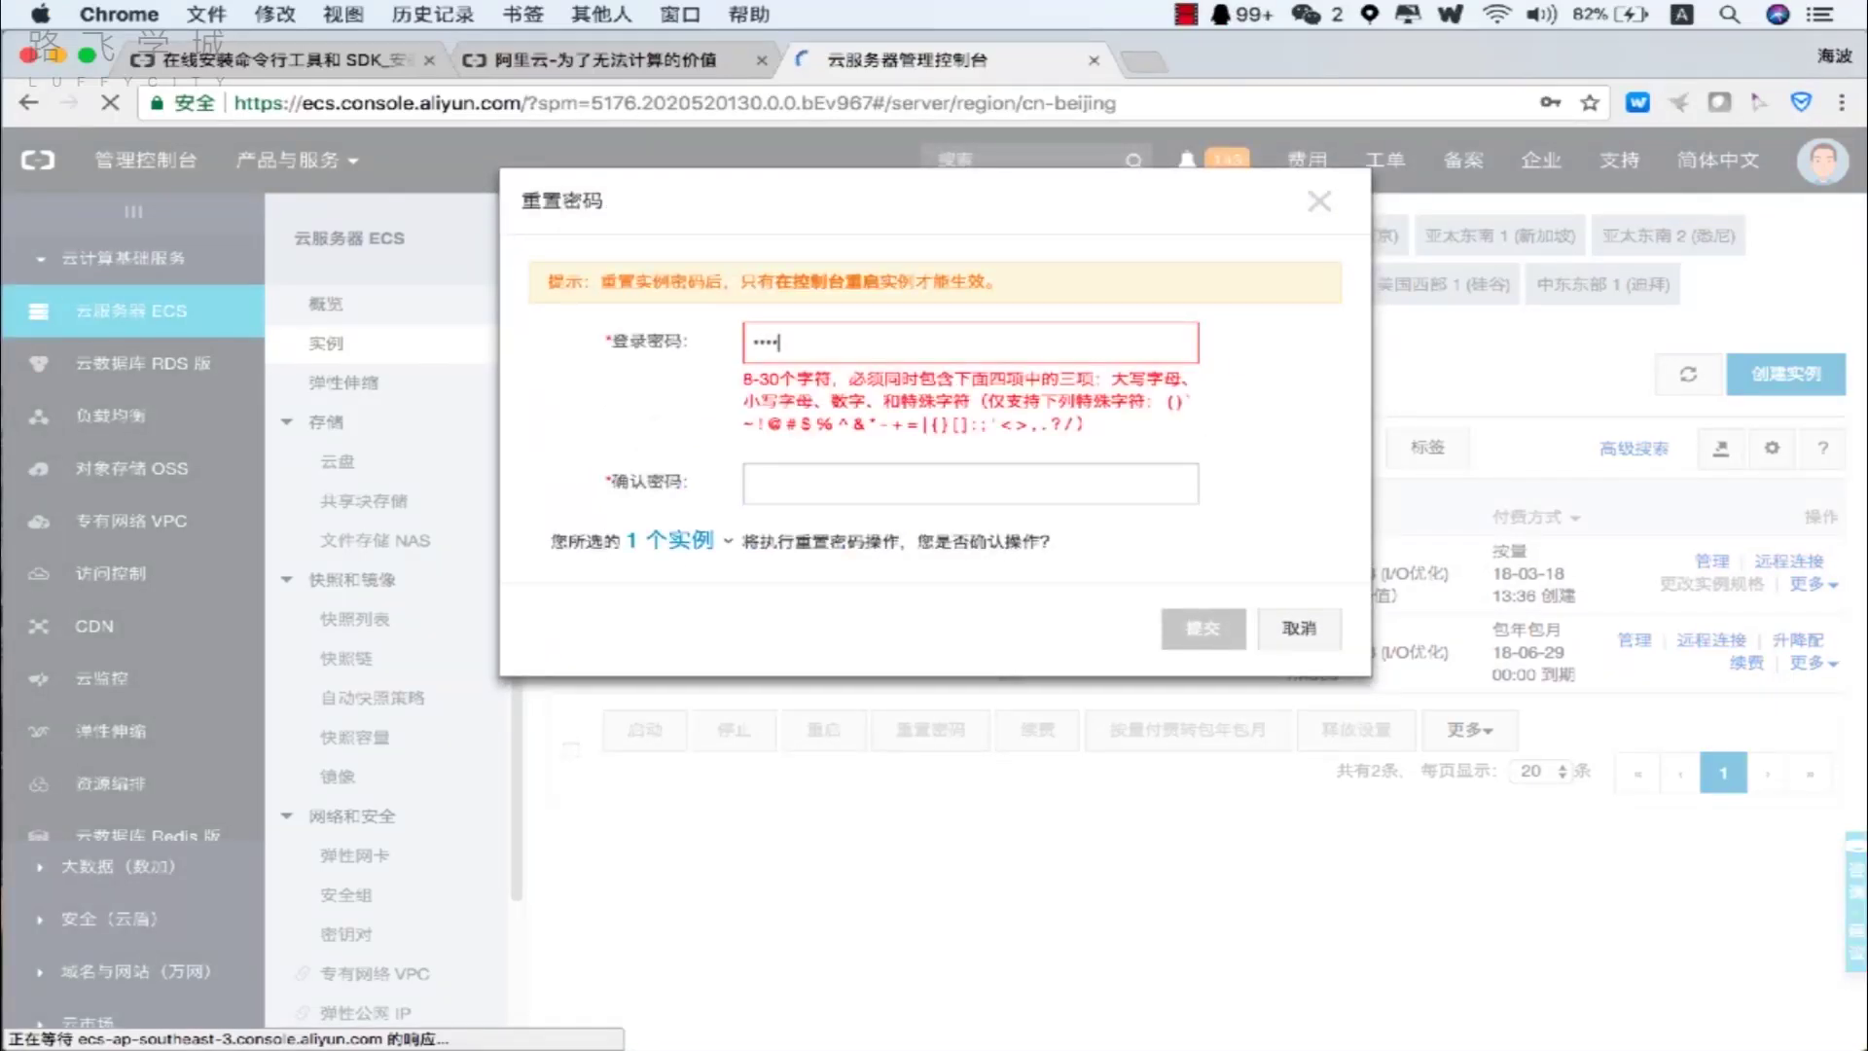
pyautogui.click(970, 483)
pyautogui.write('a')
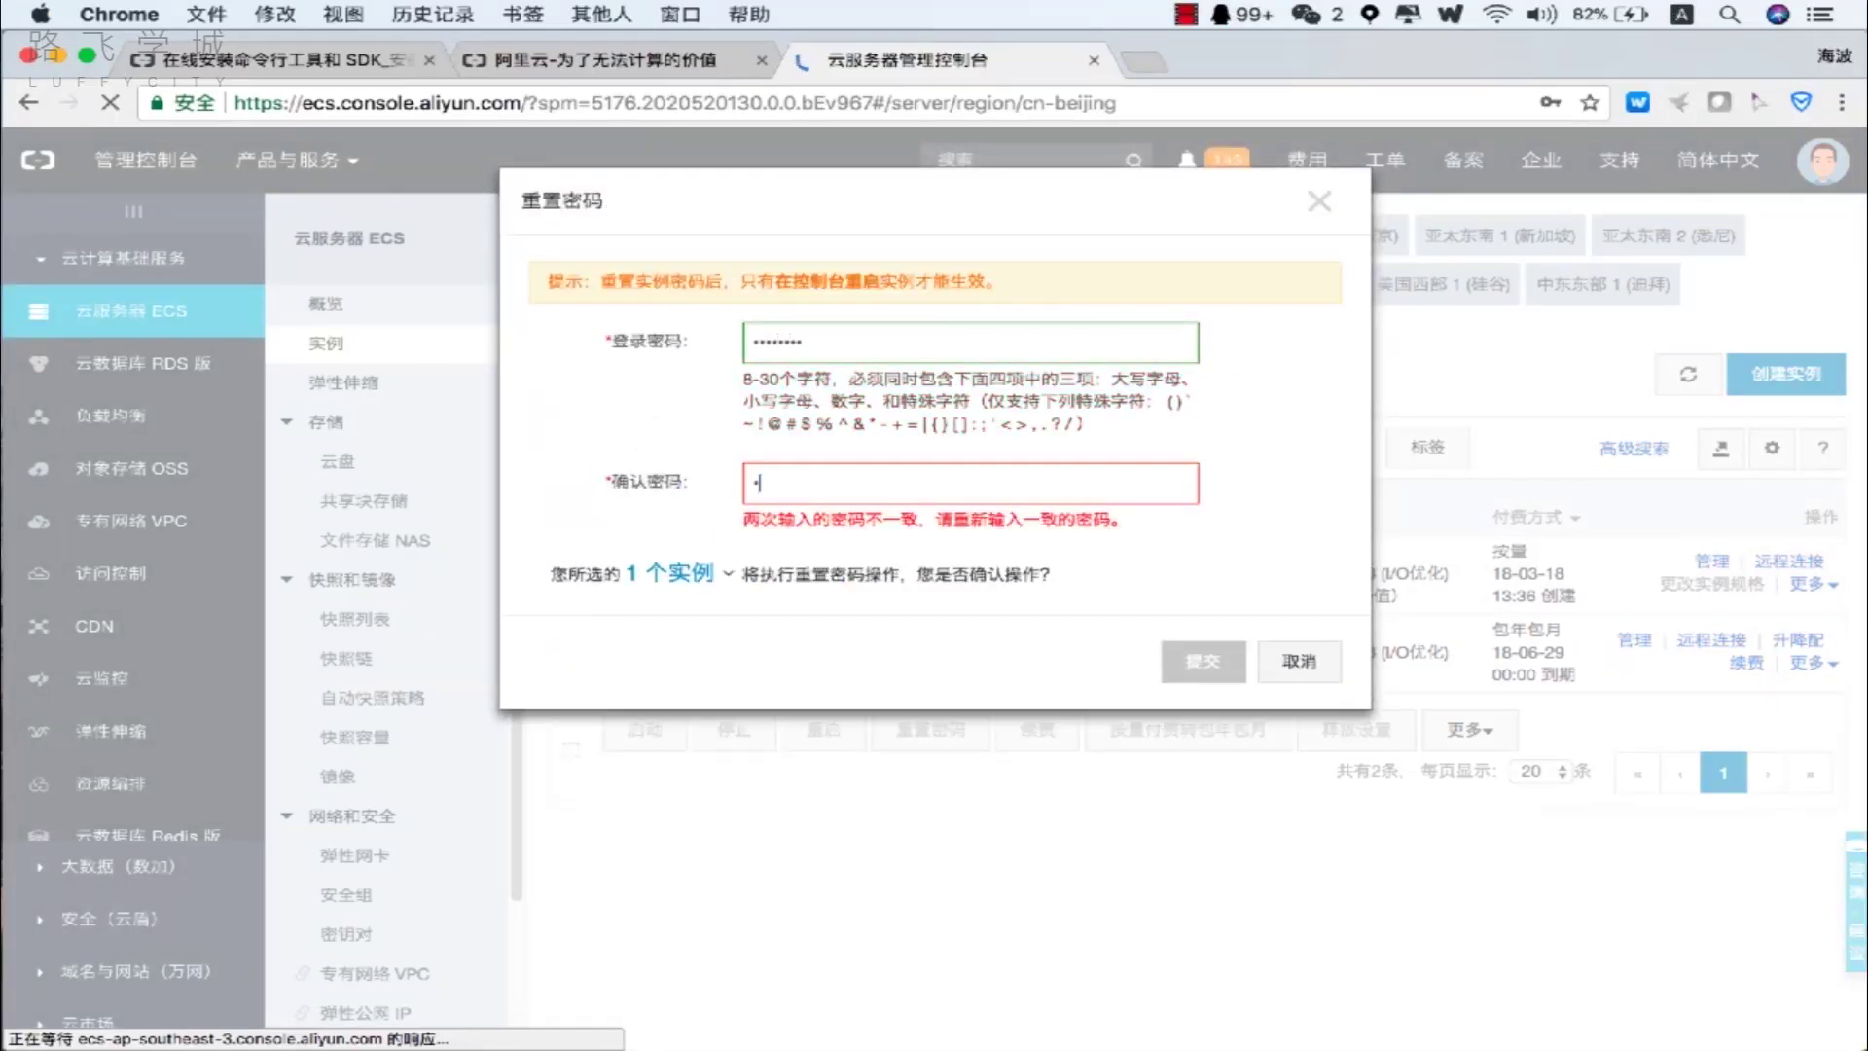
pyautogui.write('a')
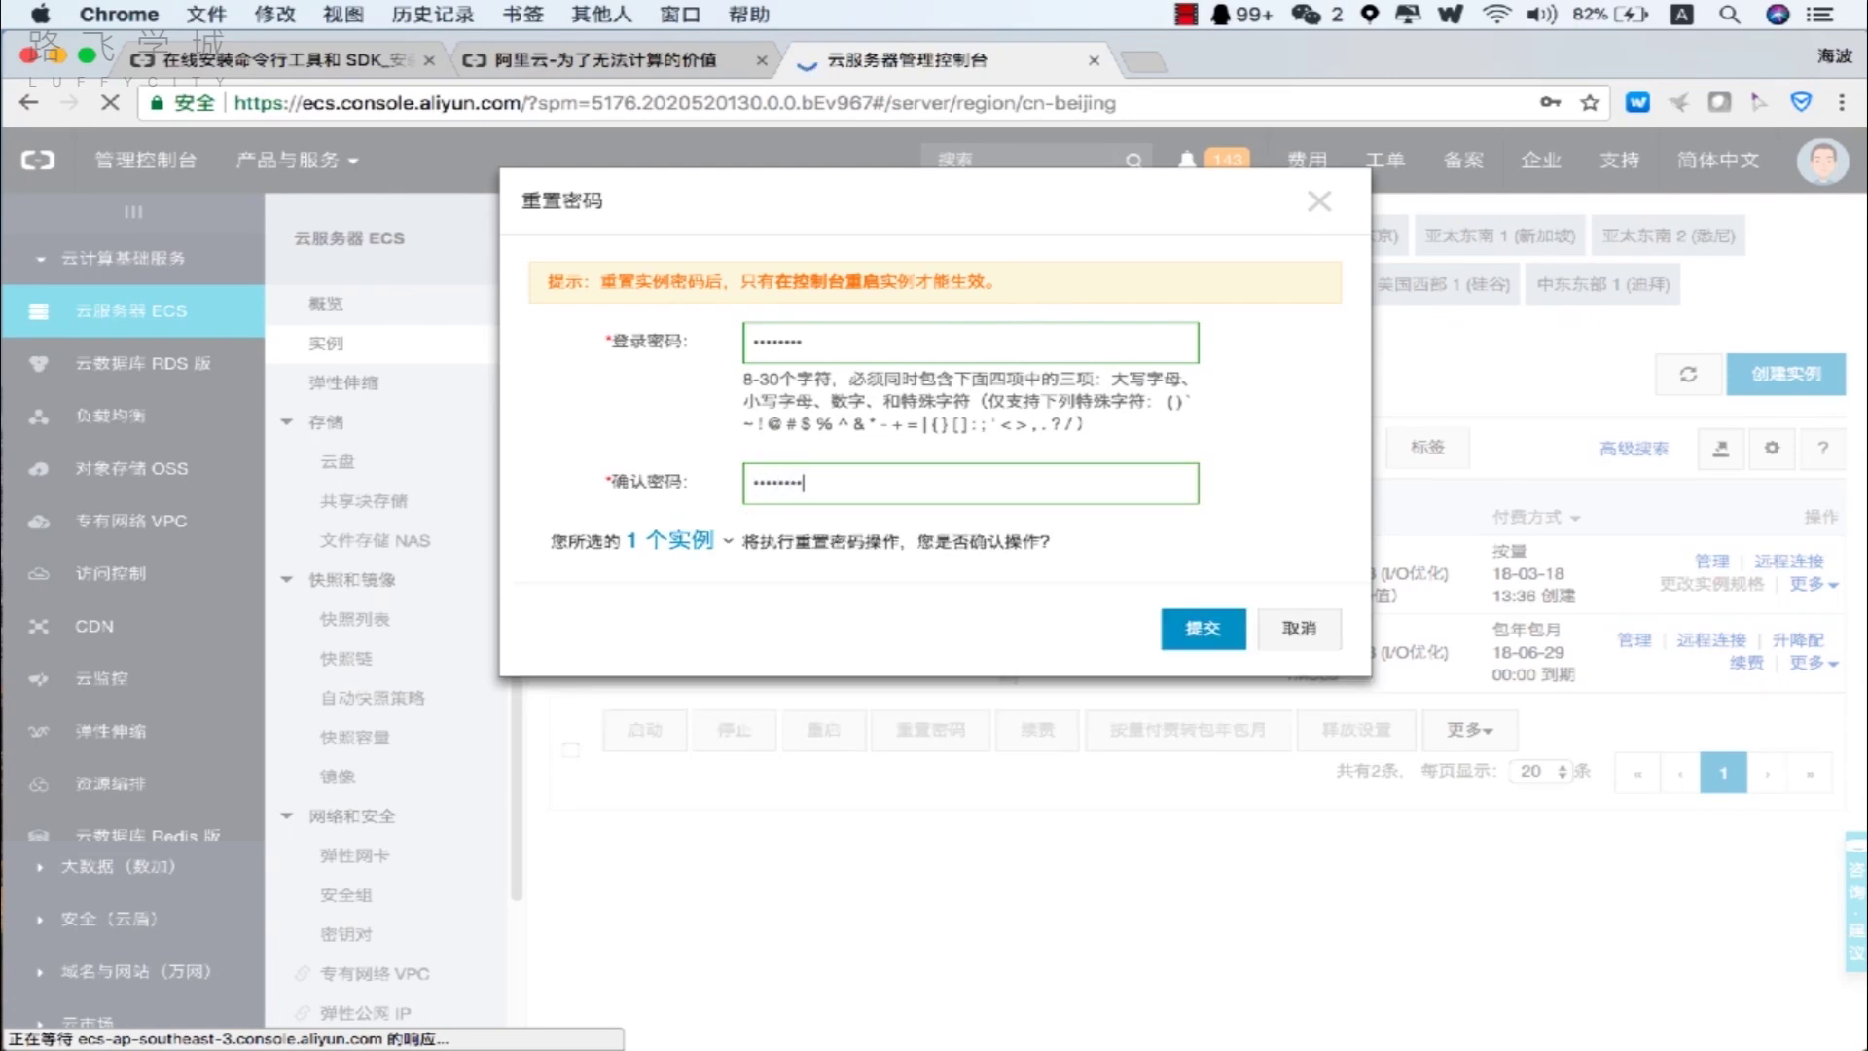
pyautogui.click(1180, 634)
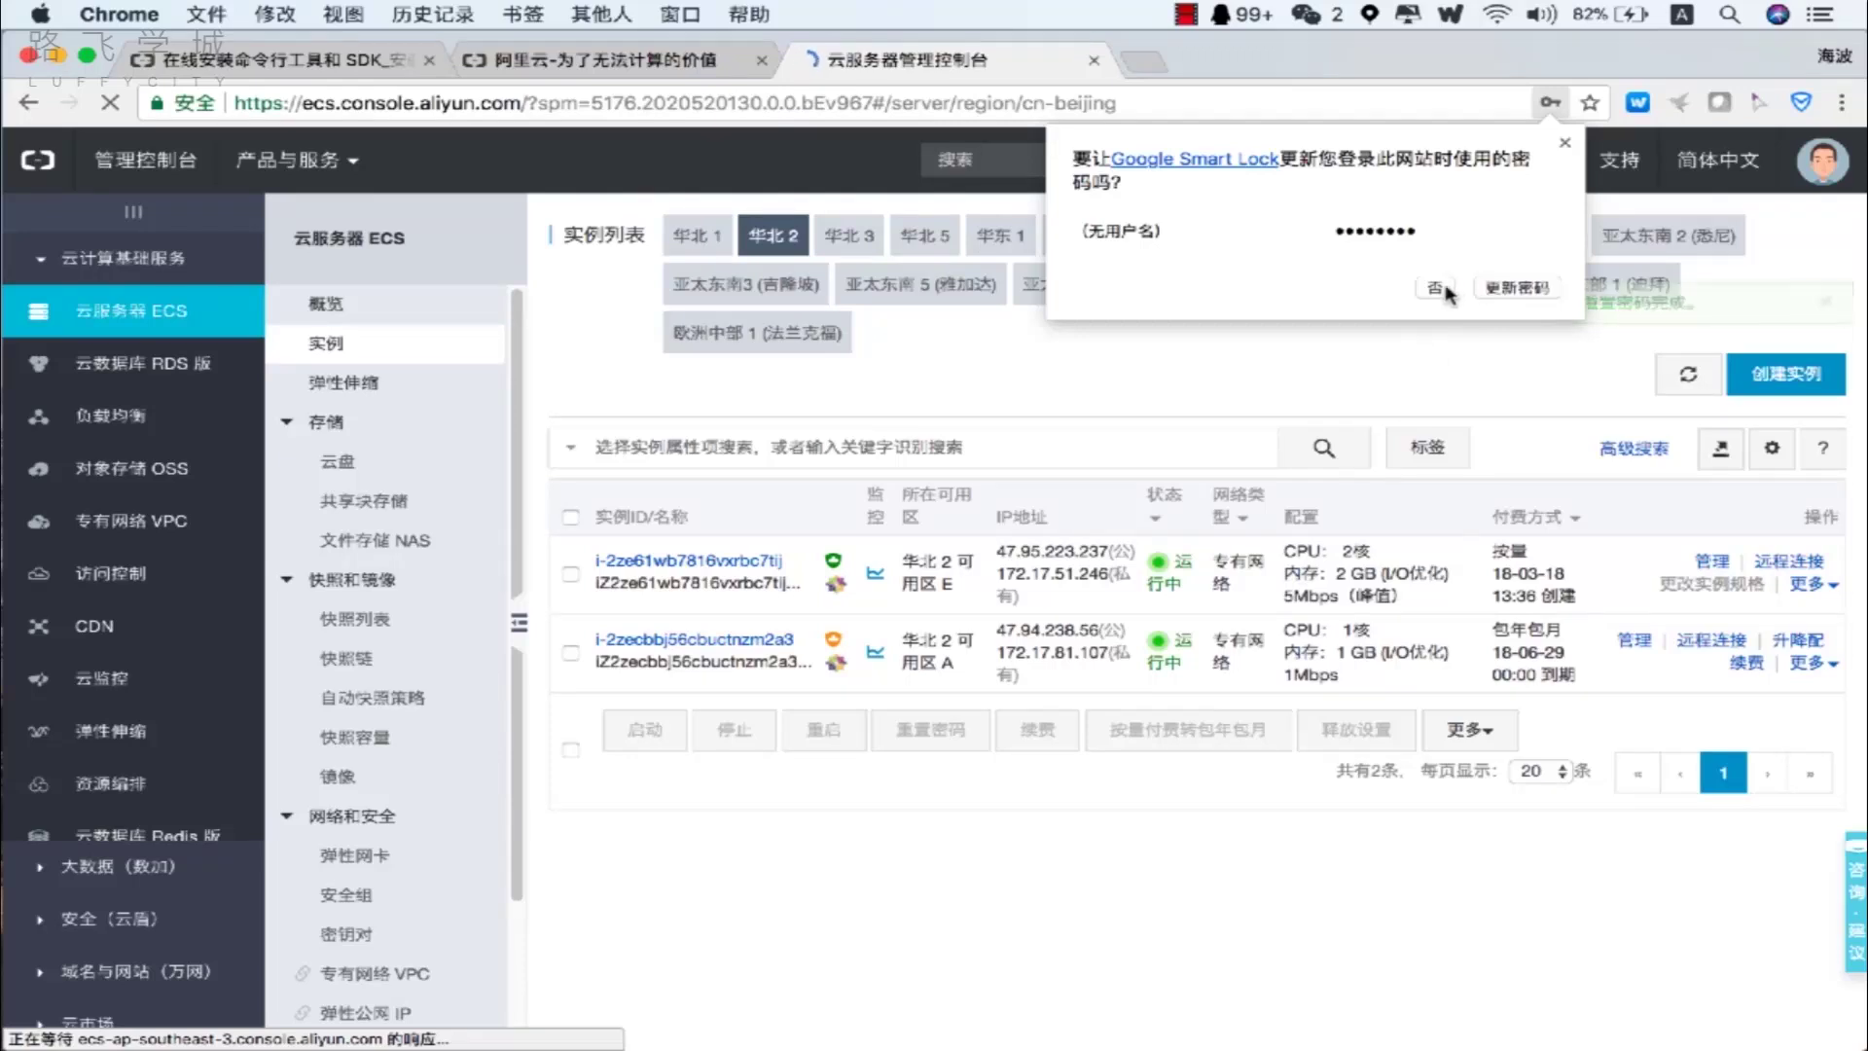
pyautogui.click(1488, 290)
# Select and copy the public IP 47.95.223.237.
pyautogui.doubleClick(1073, 552)
pyautogui.click(1072, 547)
pyautogui.moveTo(1109, 549); pyautogui.dragTo(996, 555)
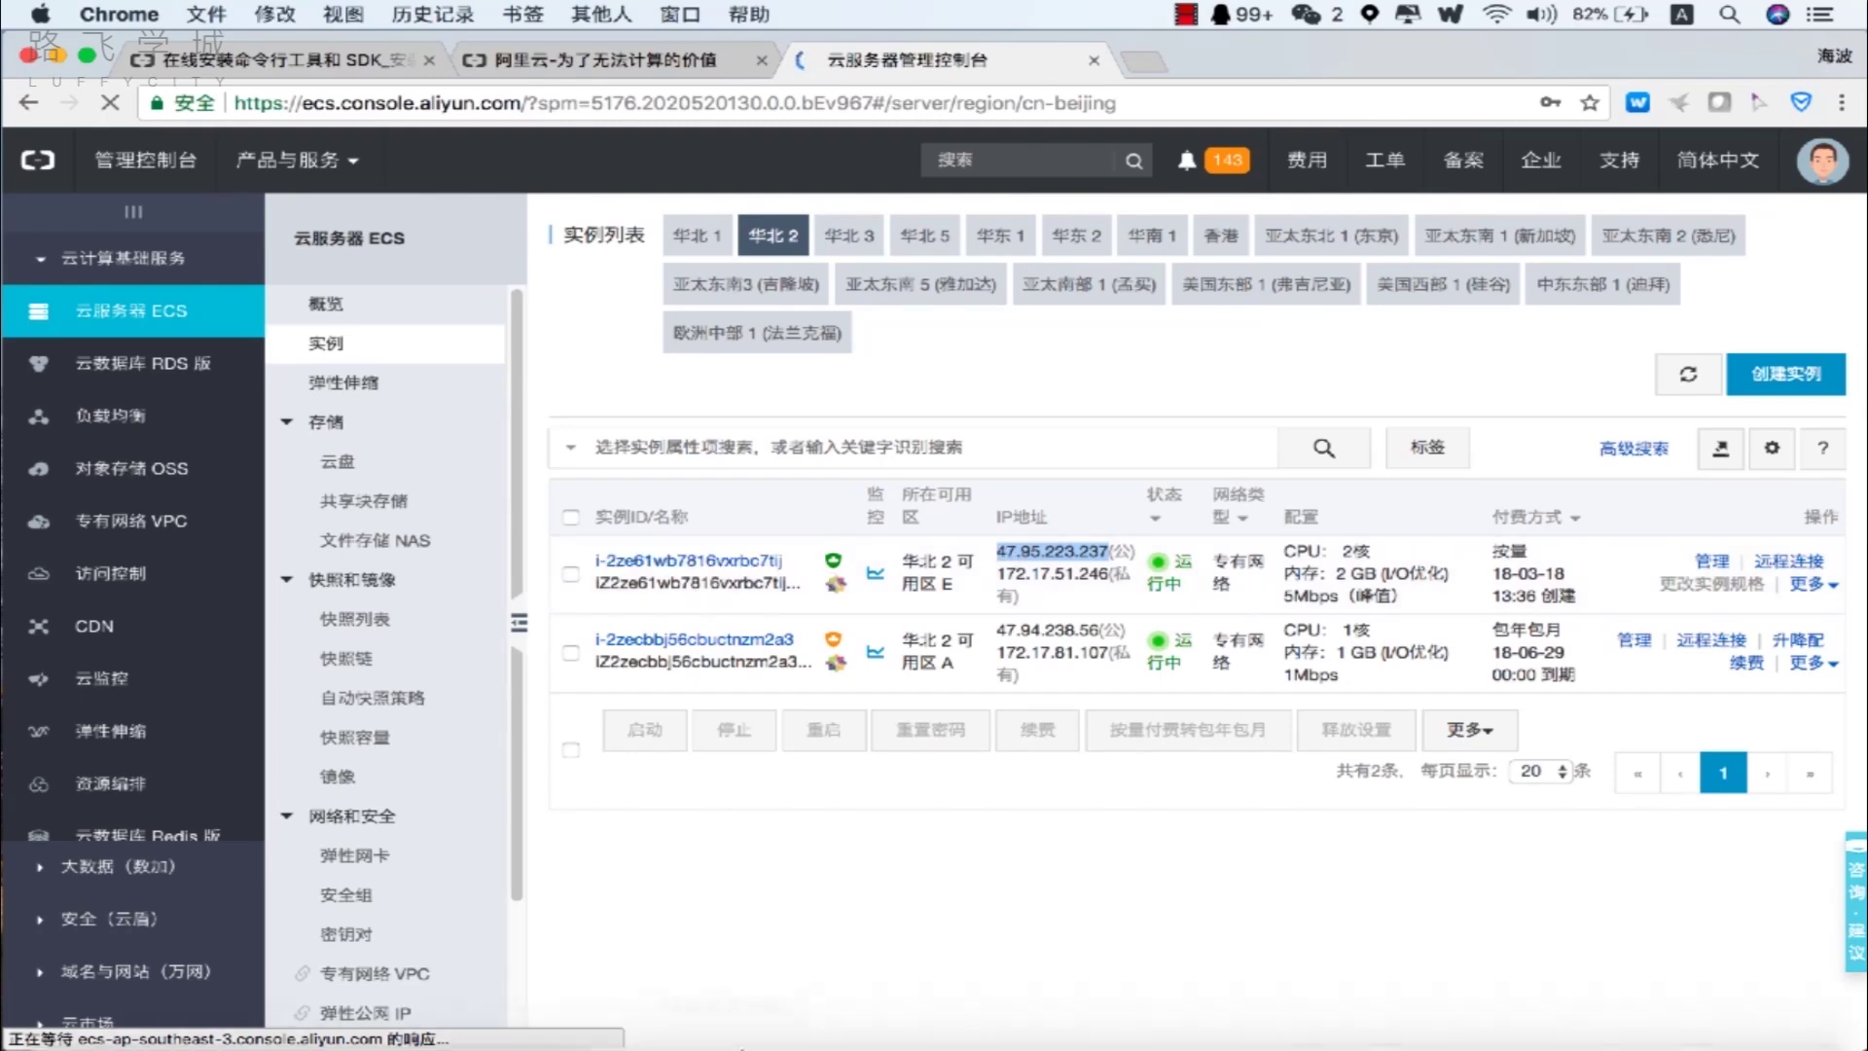
pyautogui.click(501, 1022)
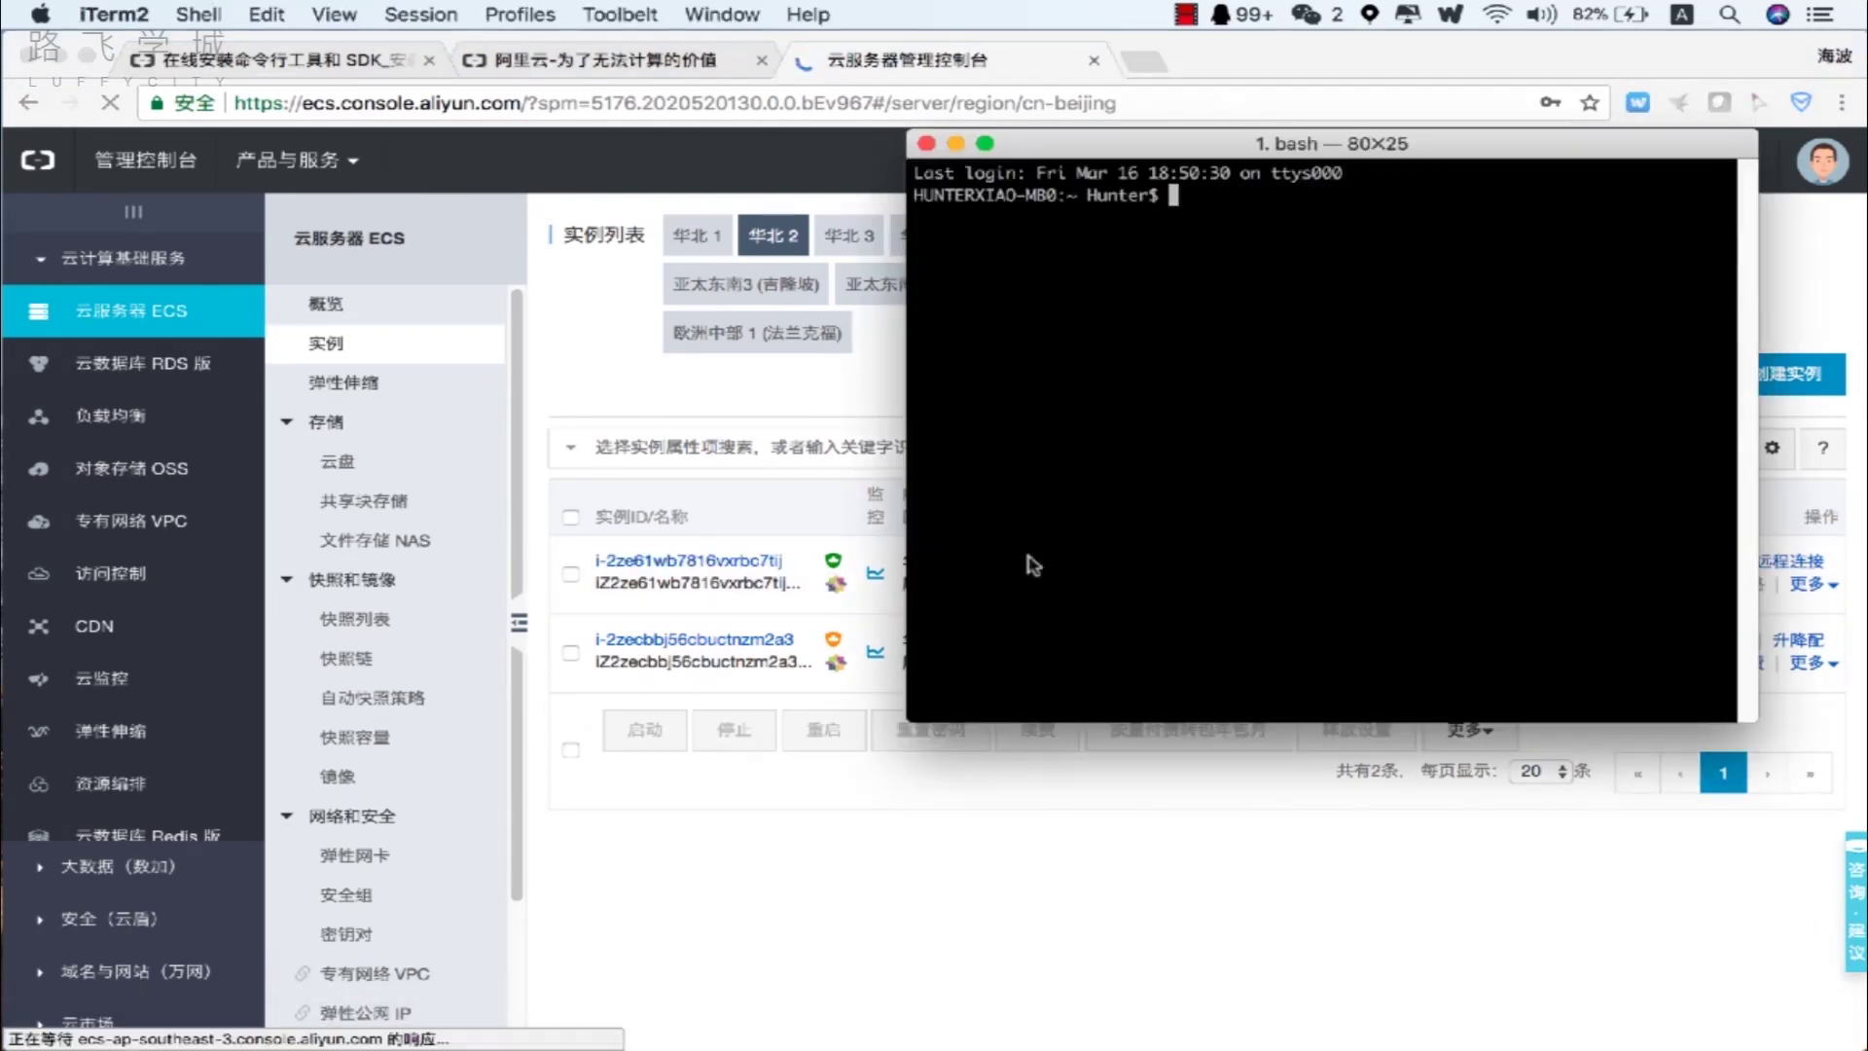
pyautogui.write('ssh root@')
pyautogui.press('super+v')
pyautogui.press('Return')
pyautogui.write('yes')
pyautogui.press('Return')
pyautogui.press('Return')
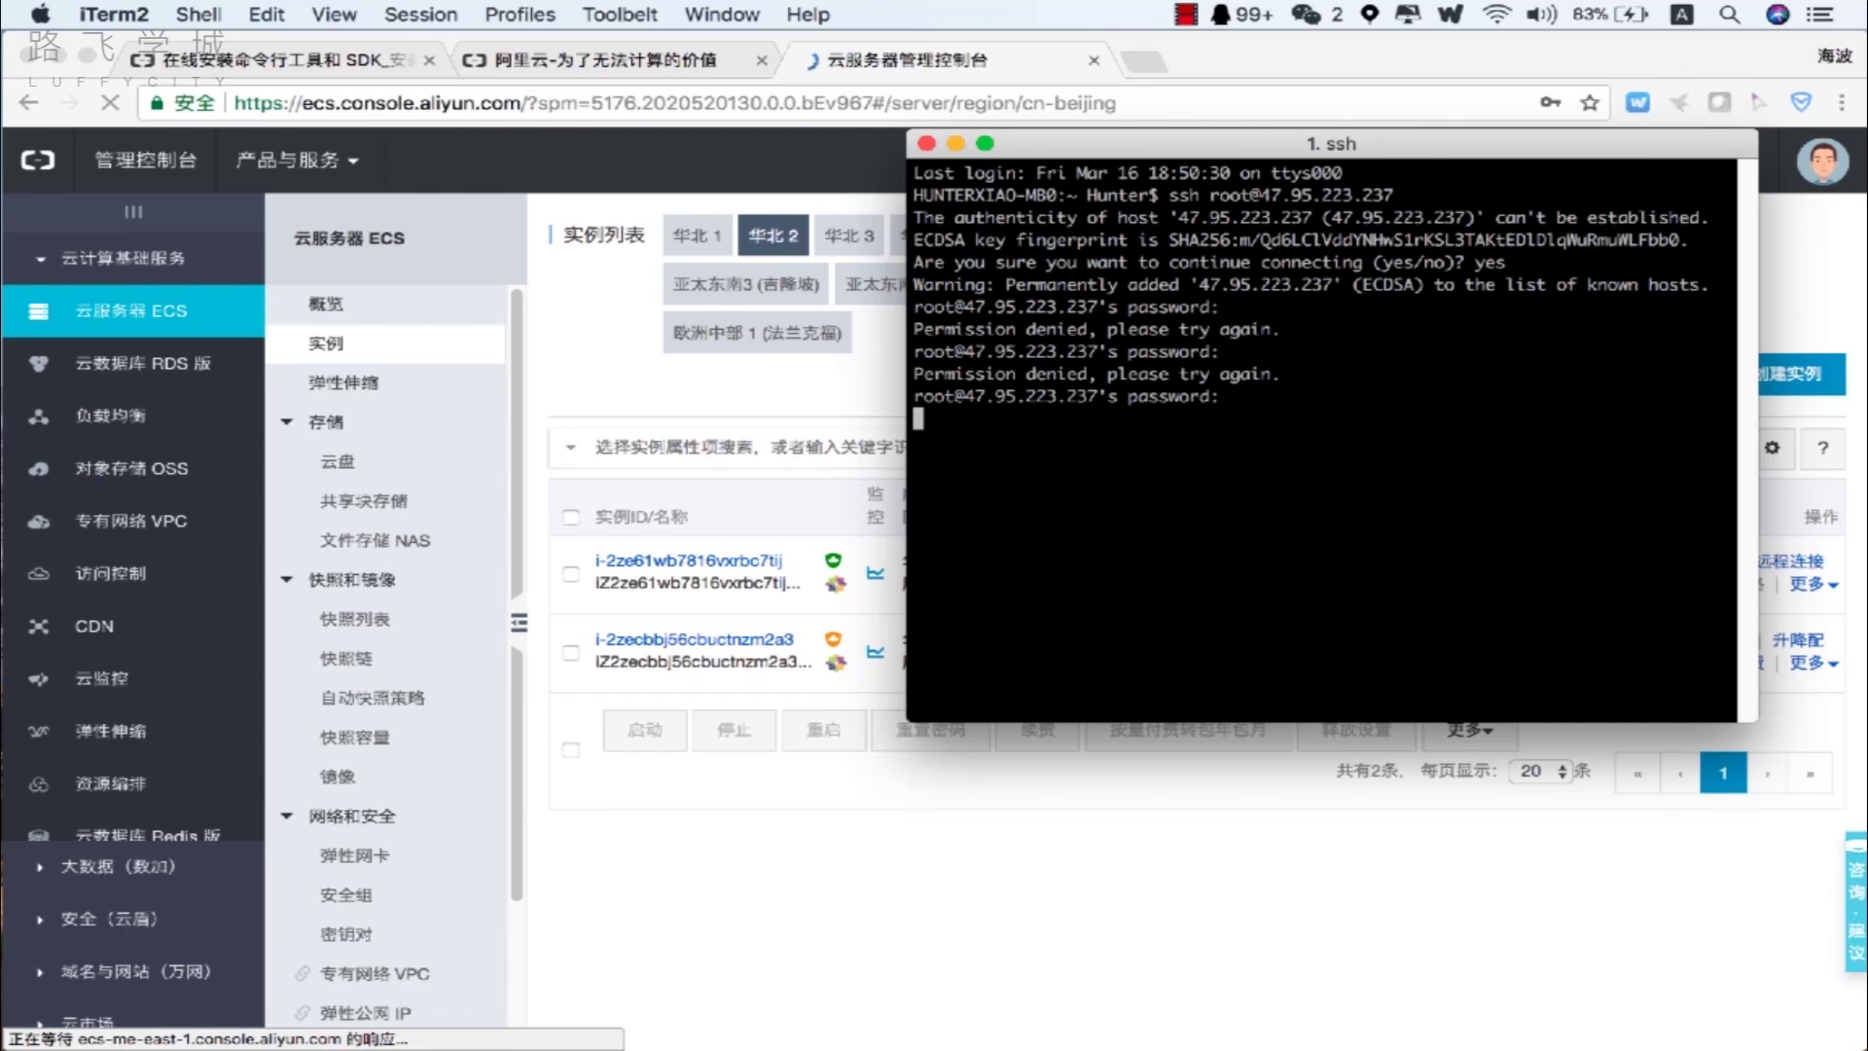
pyautogui.press('Return')
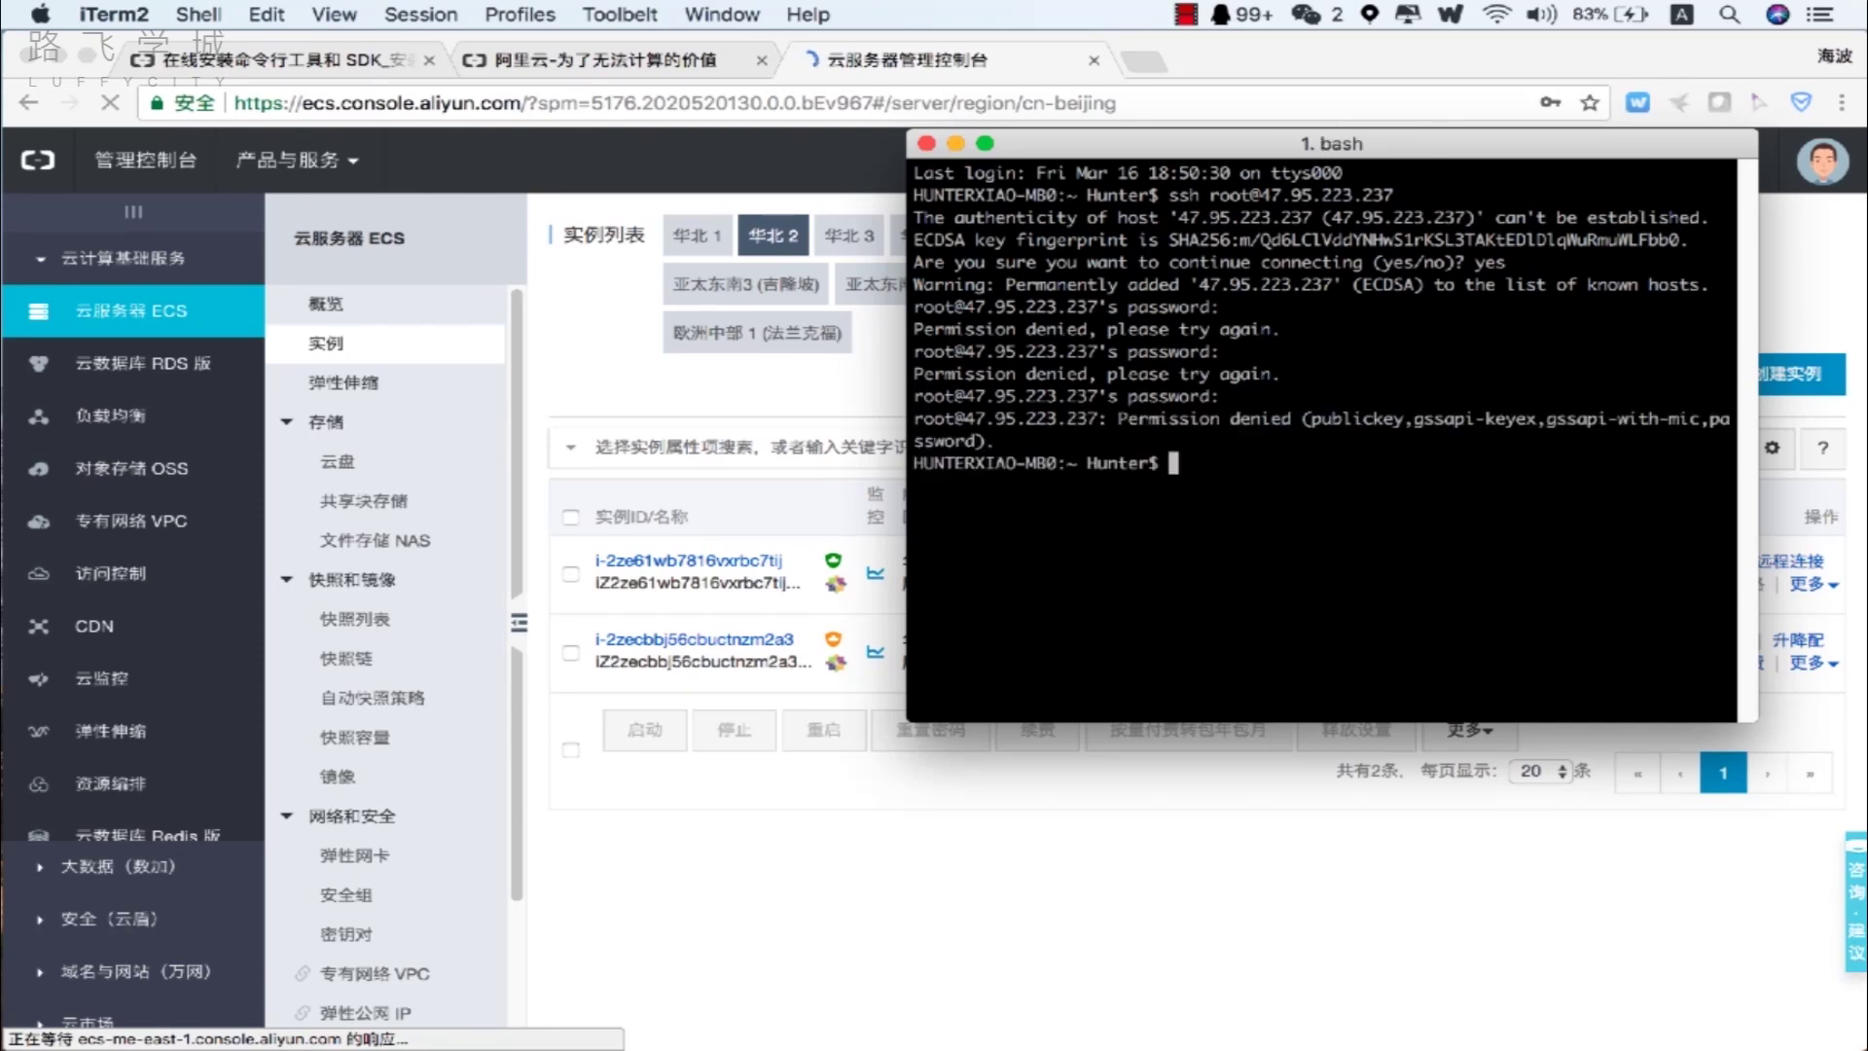
pyautogui.click(838, 679)
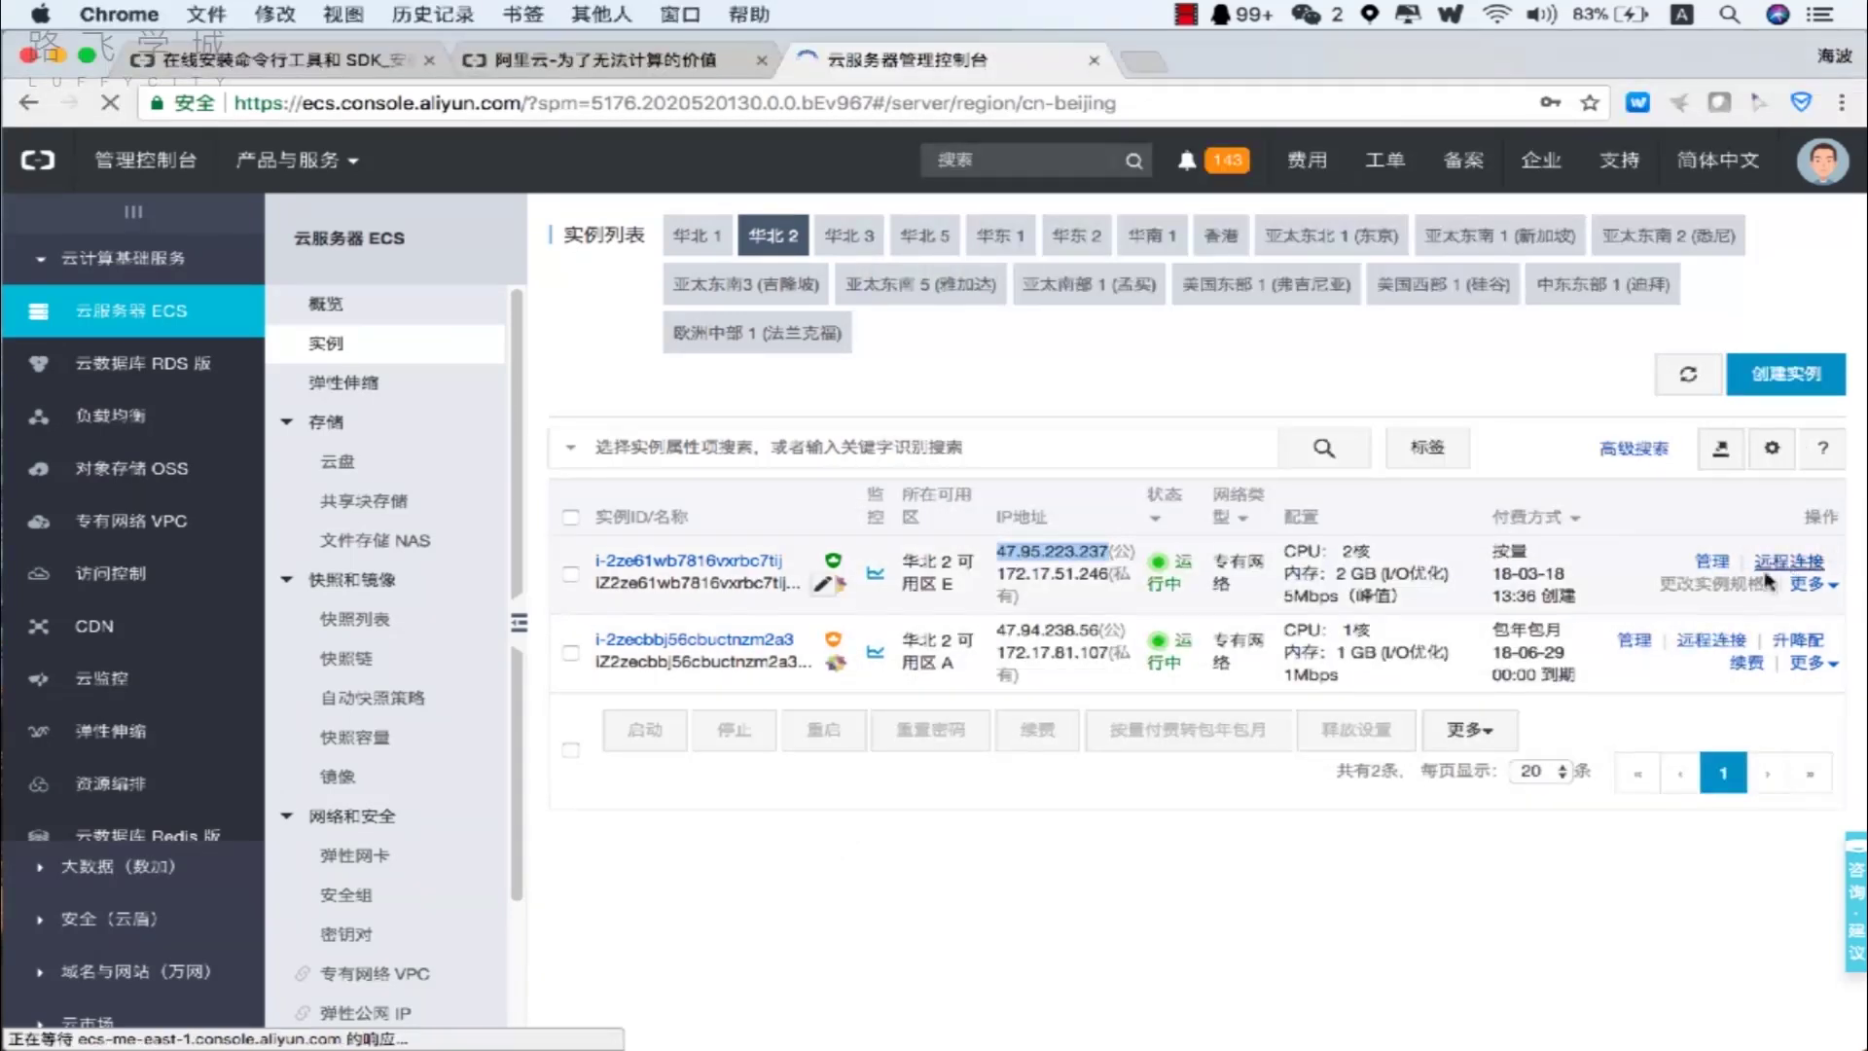
# Force-restart the first instance (47.95.223.237) from 更多 > 重启, acknowledging the 强制重启 warning.
pyautogui.click(1807, 585)
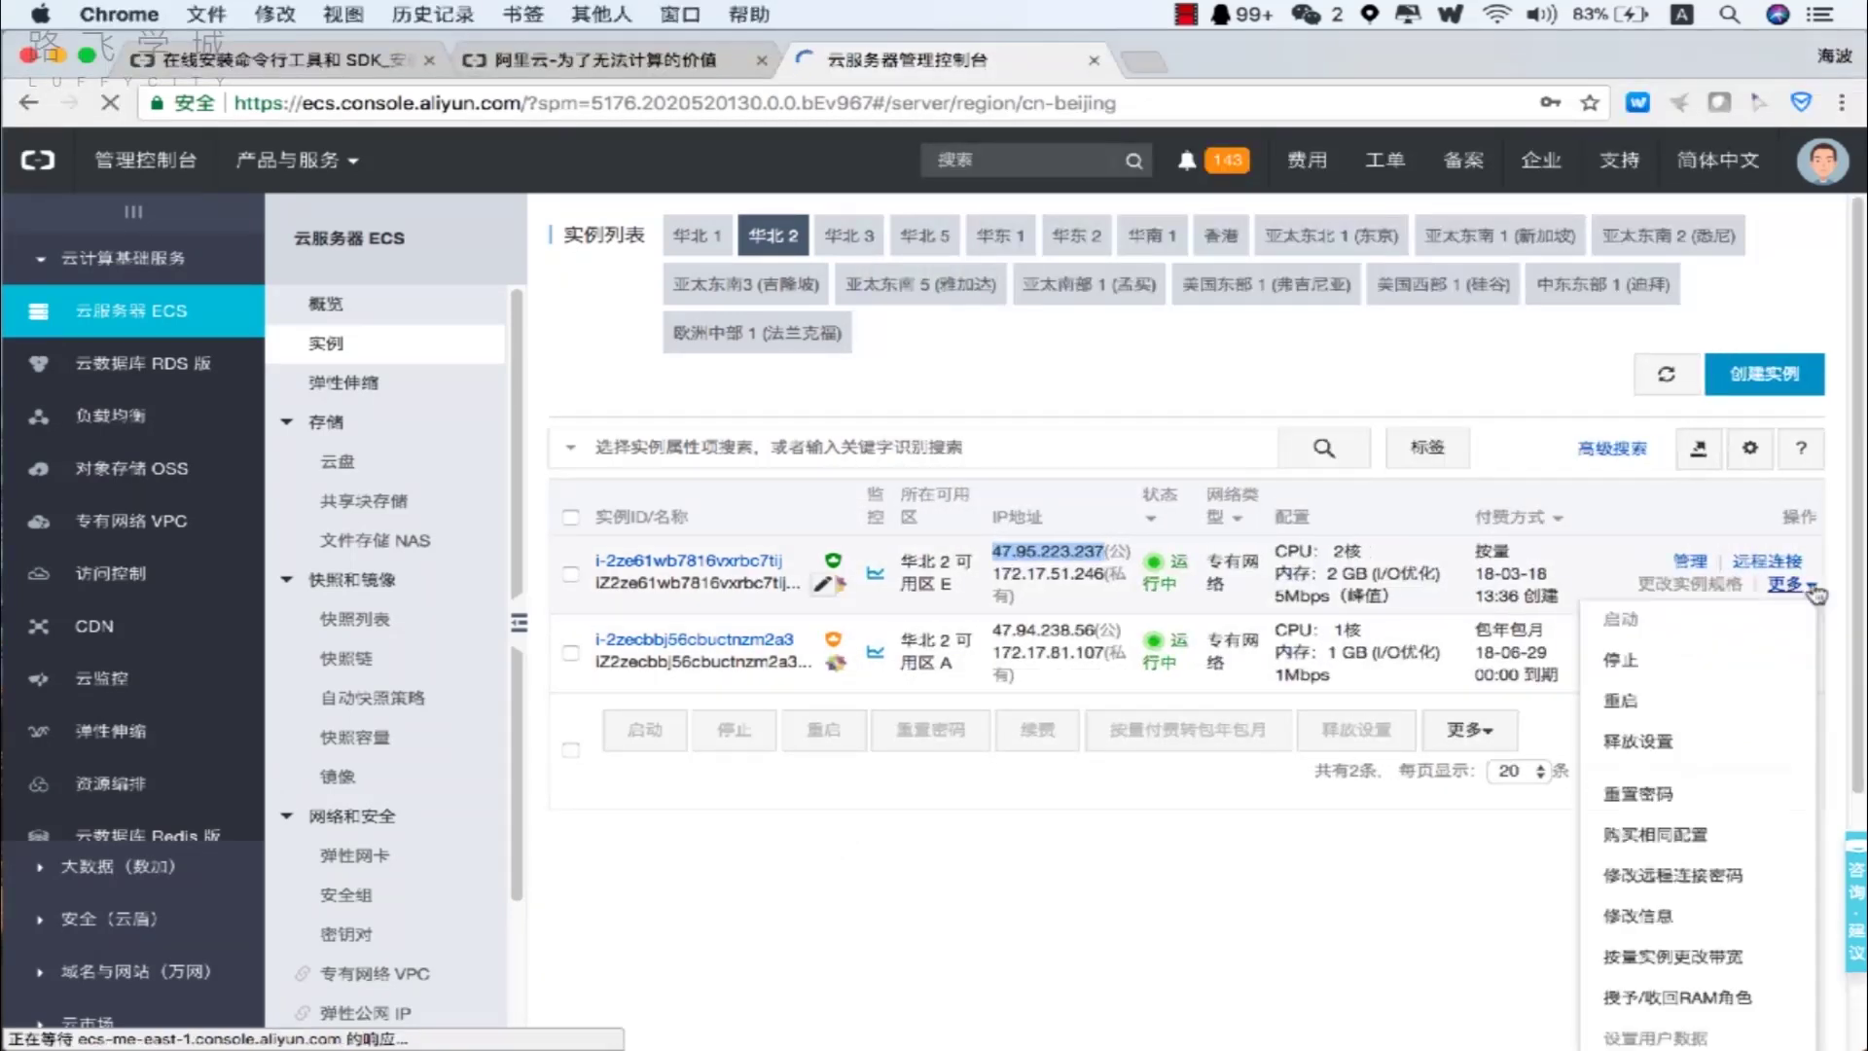
pyautogui.click(1693, 713)
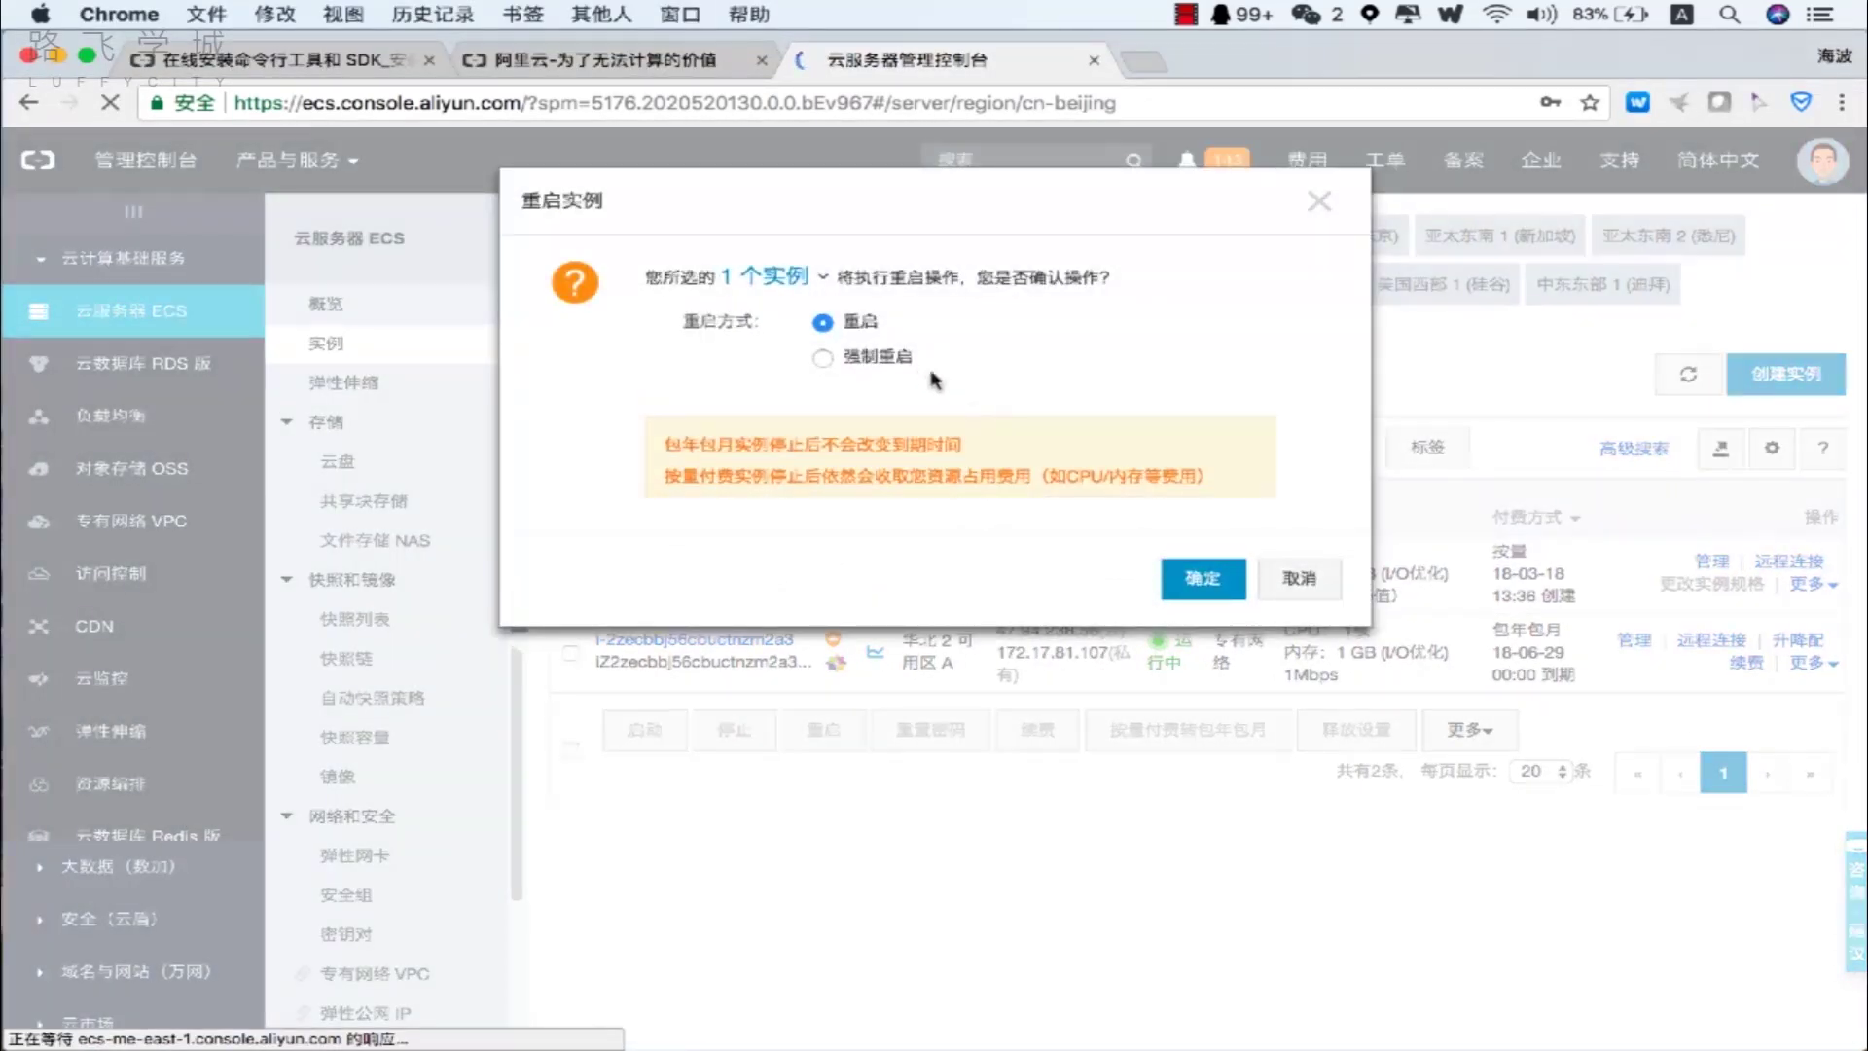
pyautogui.click(888, 373)
pyautogui.click(858, 457)
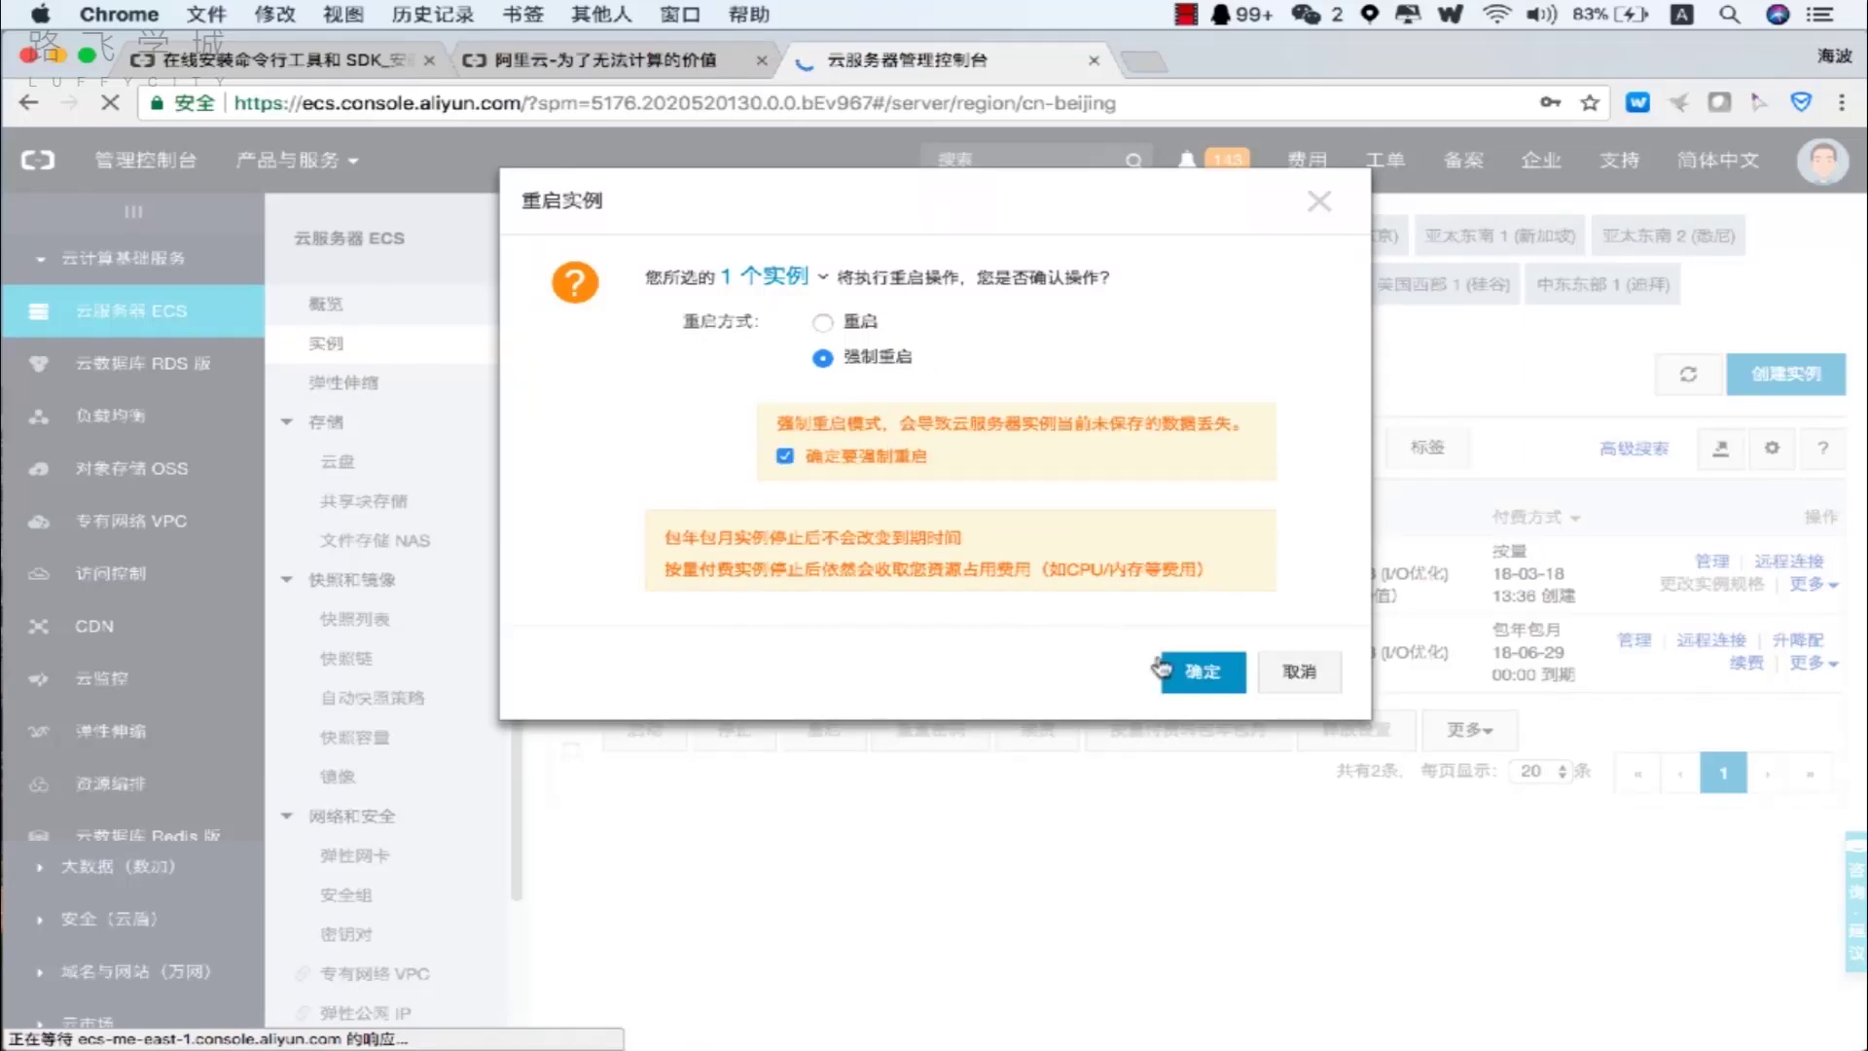
pyautogui.click(1162, 666)
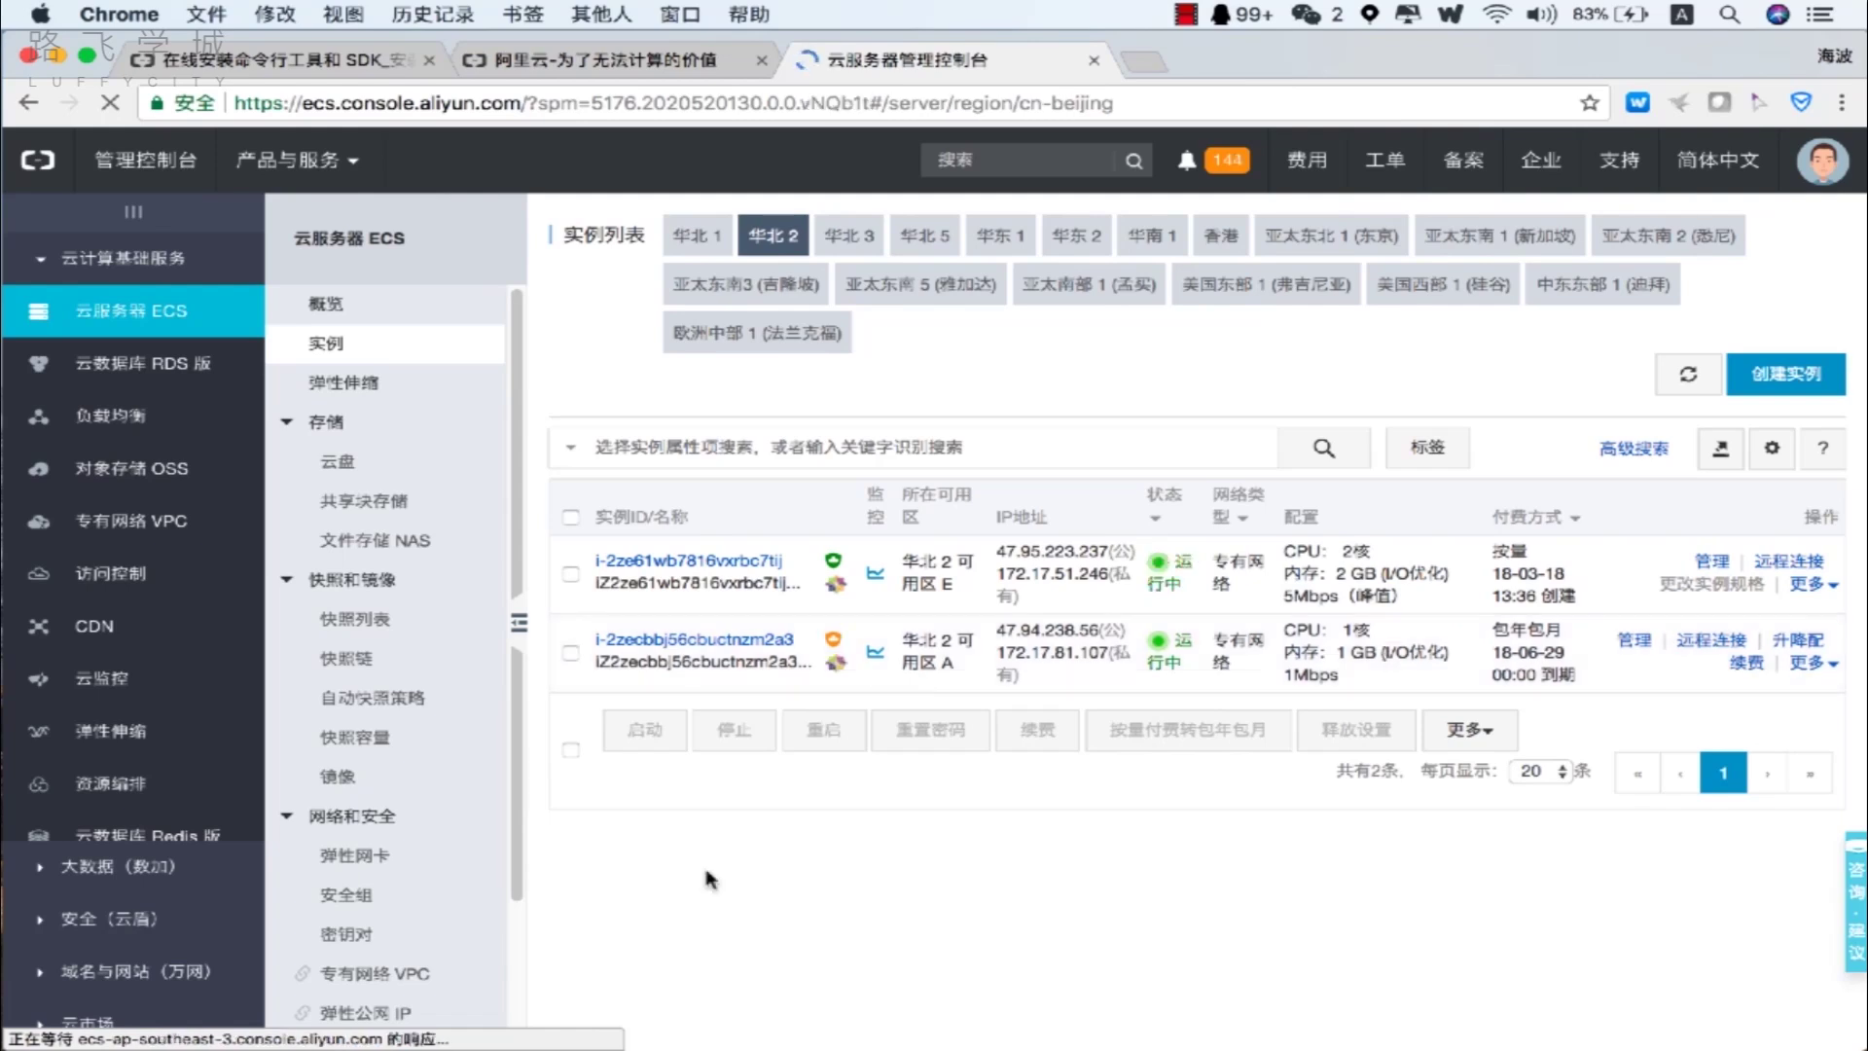
# In iTerm2, rerun the previous SSH command to 47.95.223.237 and log in with the root password.
pyautogui.moveTo(768, 1017)
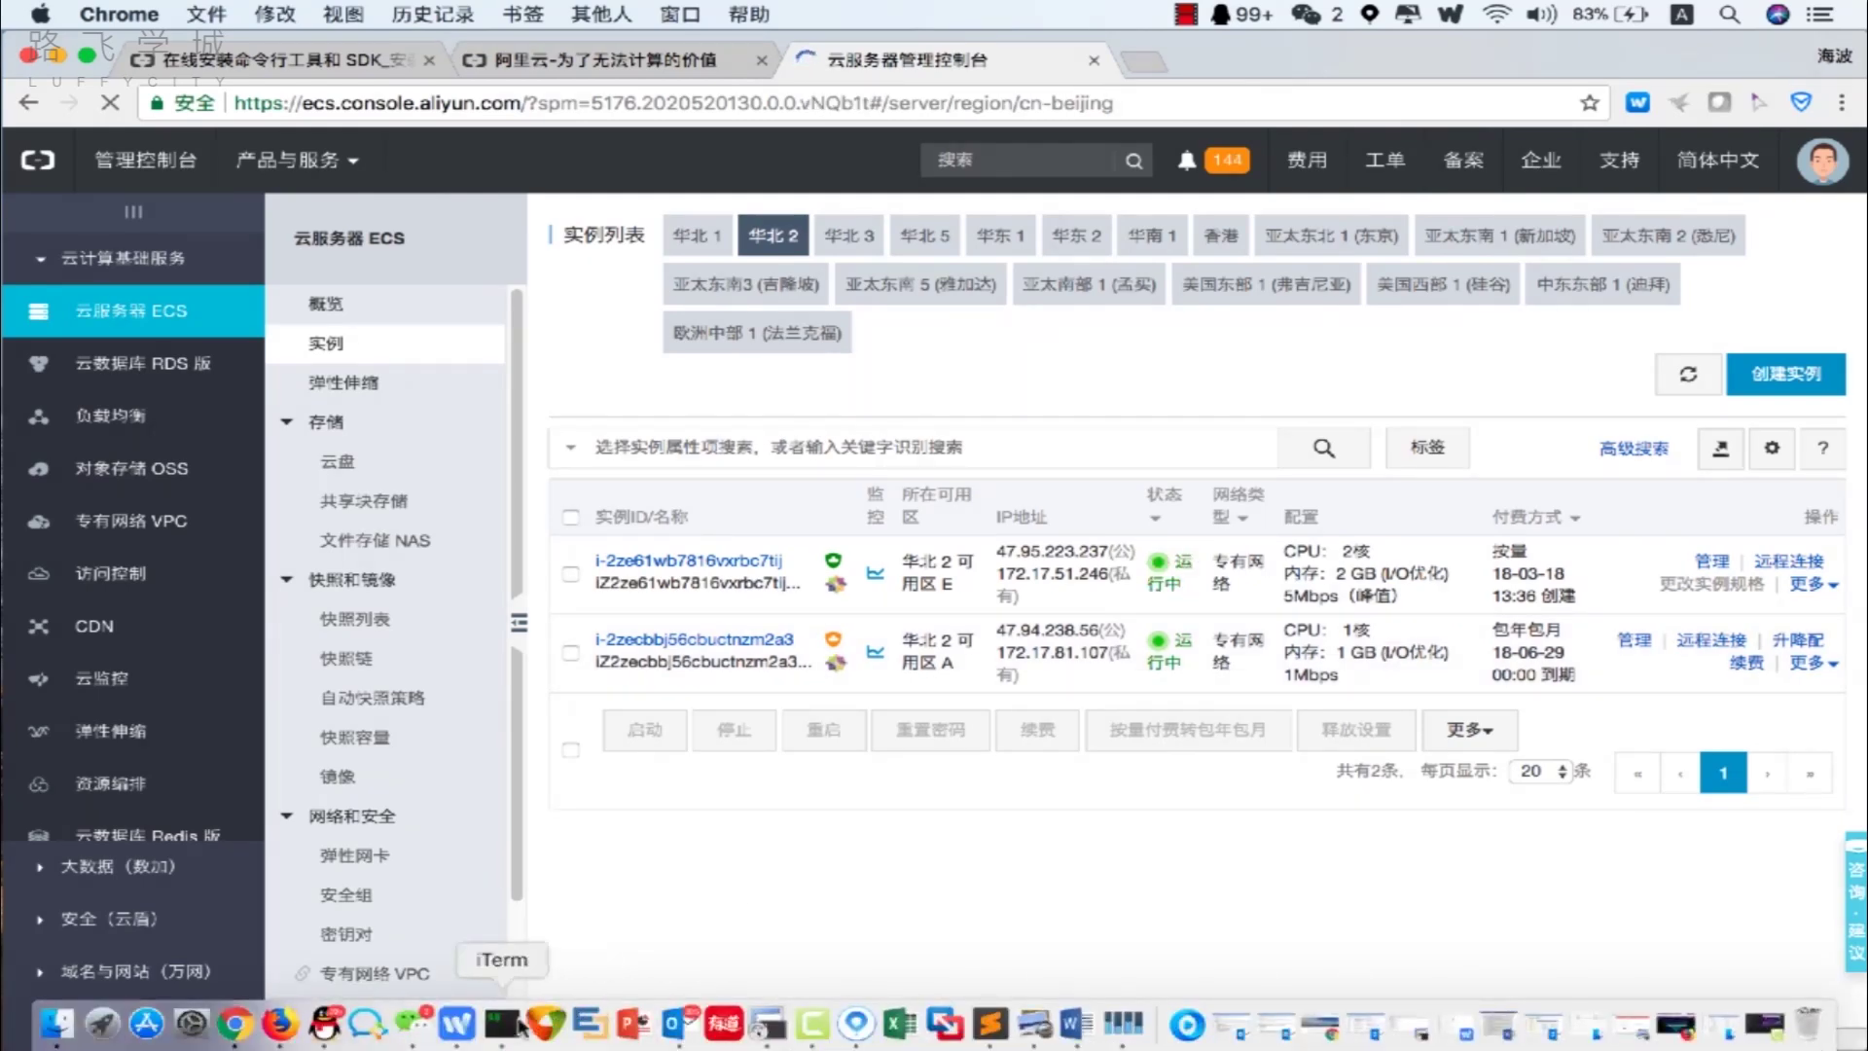
pyautogui.click(501, 1021)
pyautogui.press('Up')
pyautogui.press('Return')
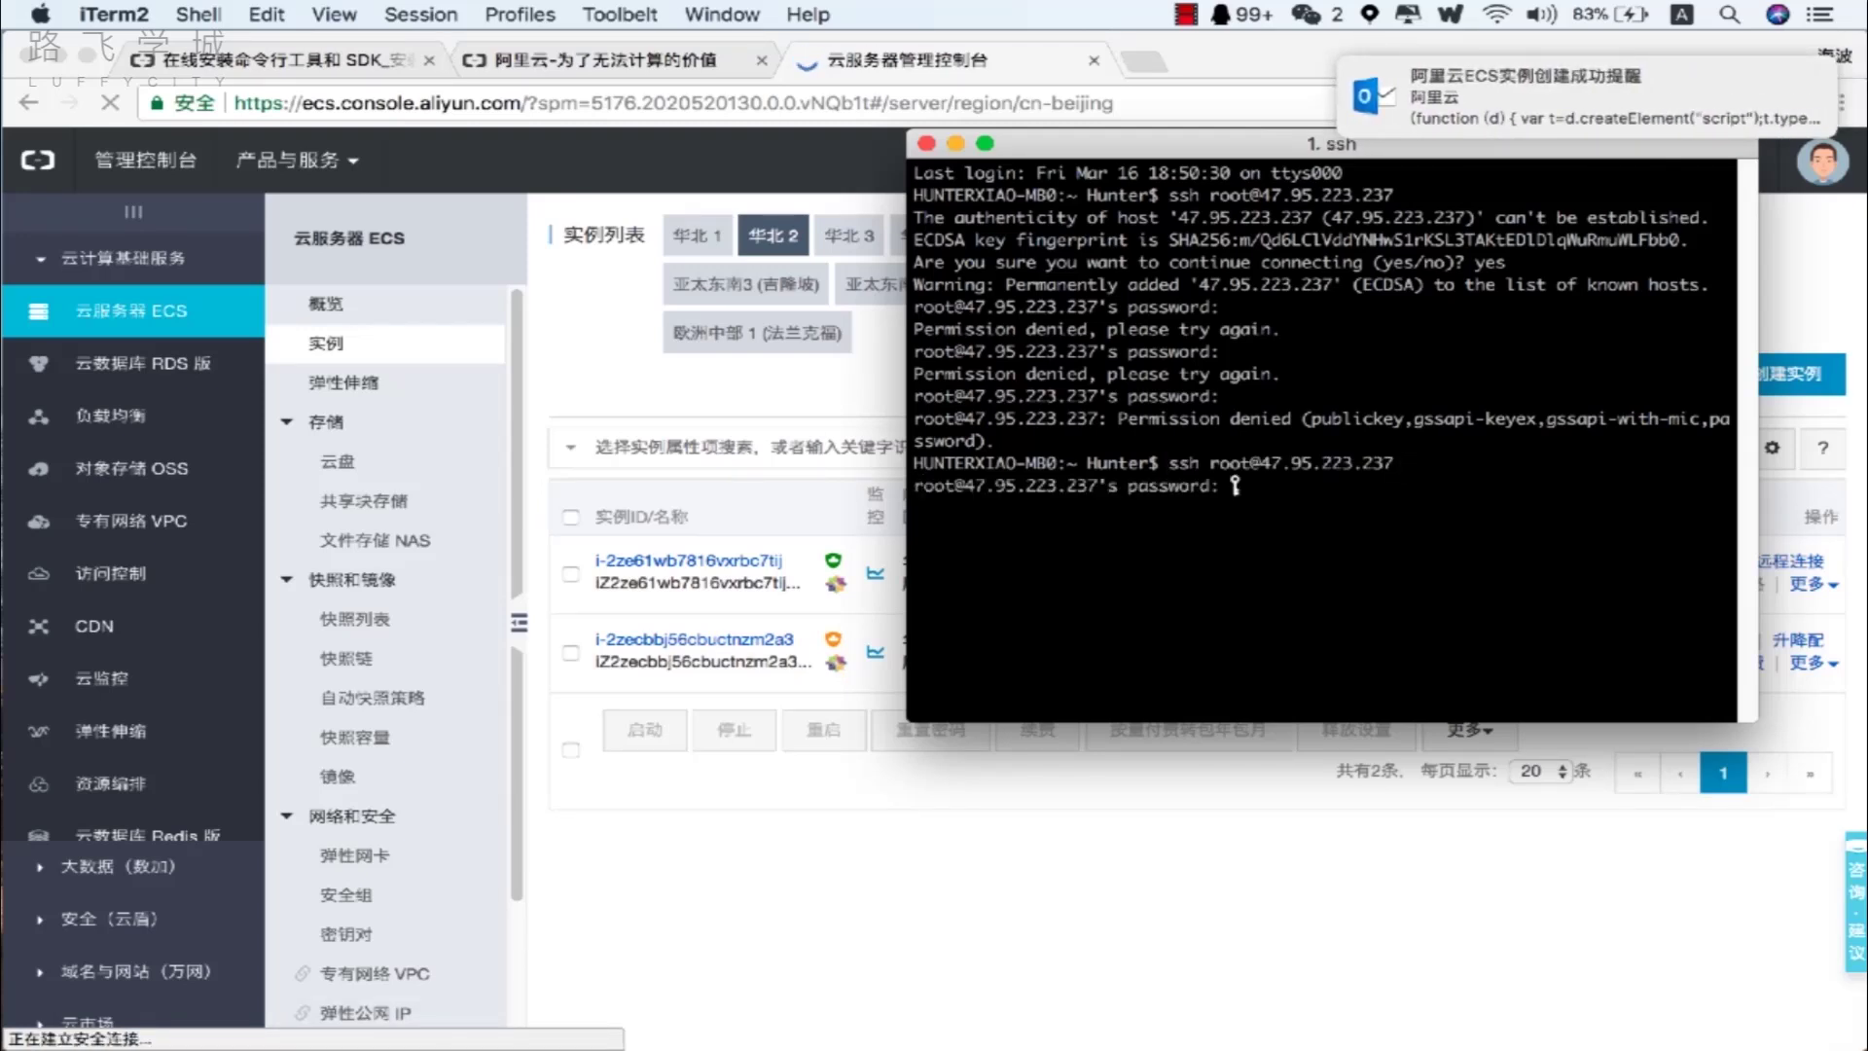
pyautogui.press('Return')
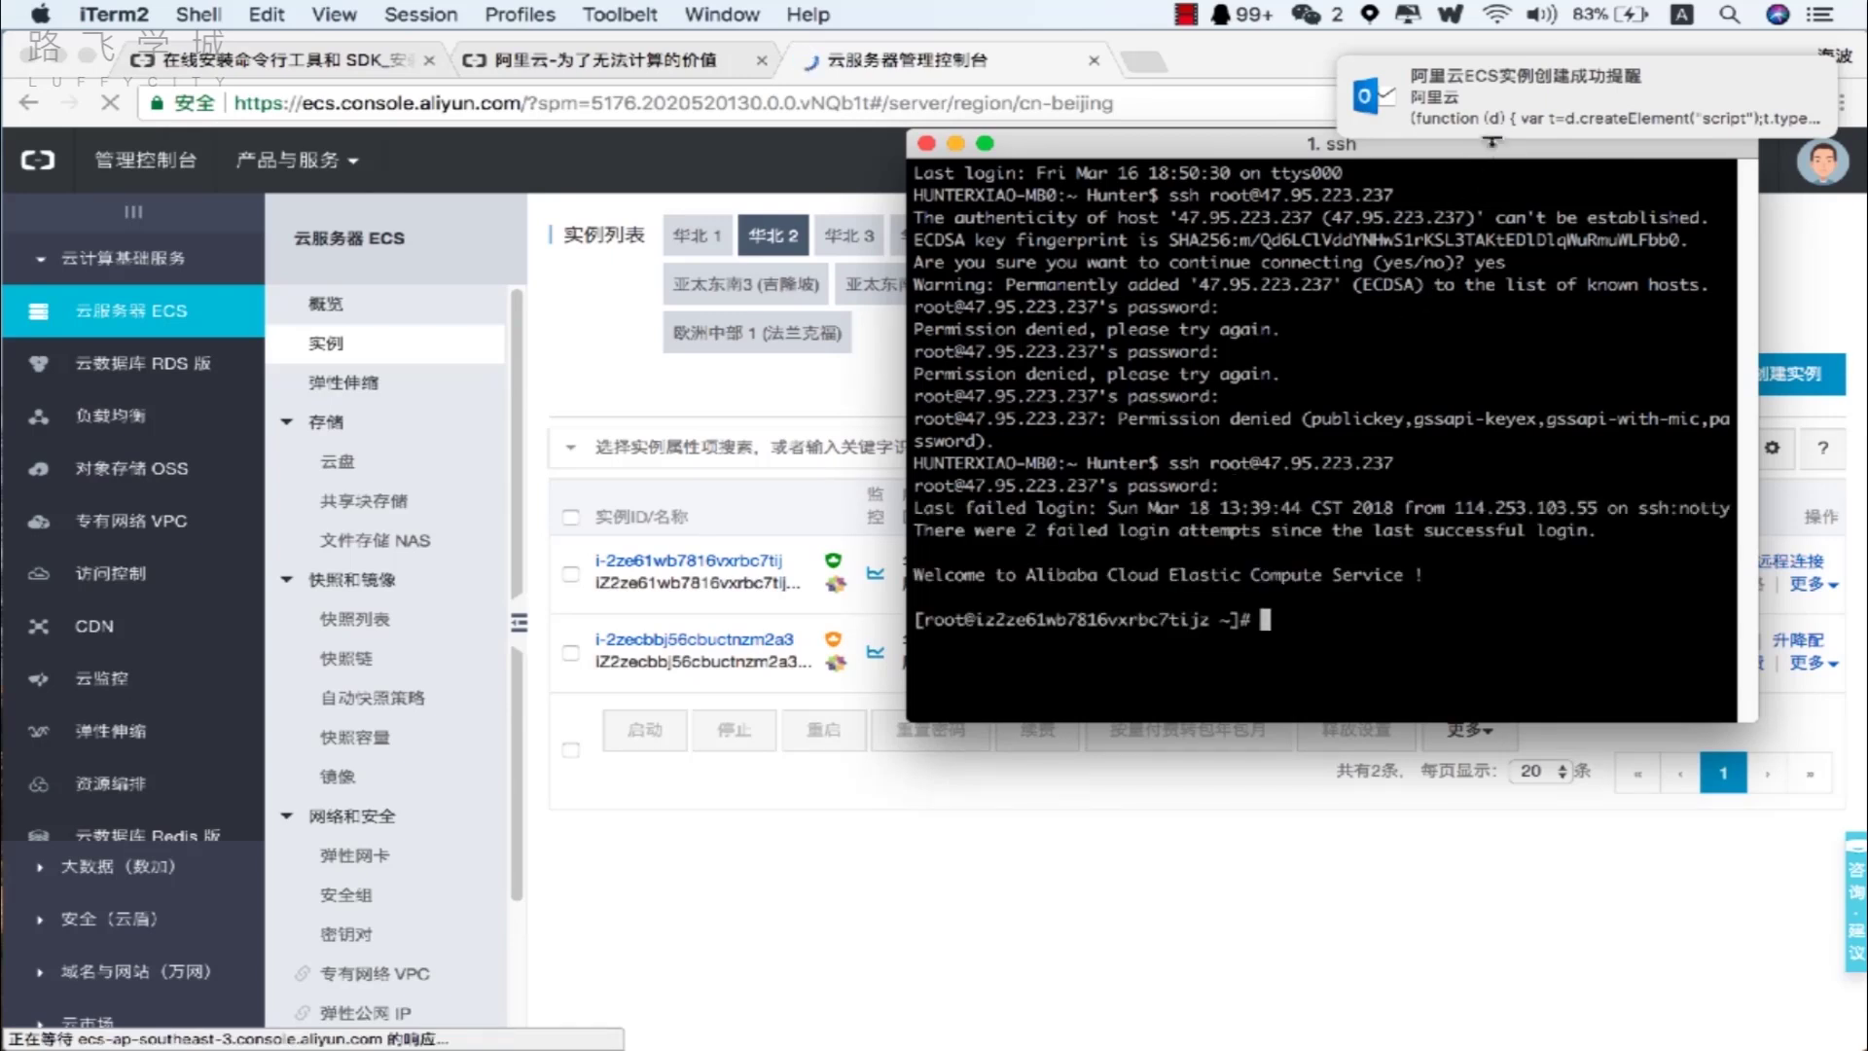